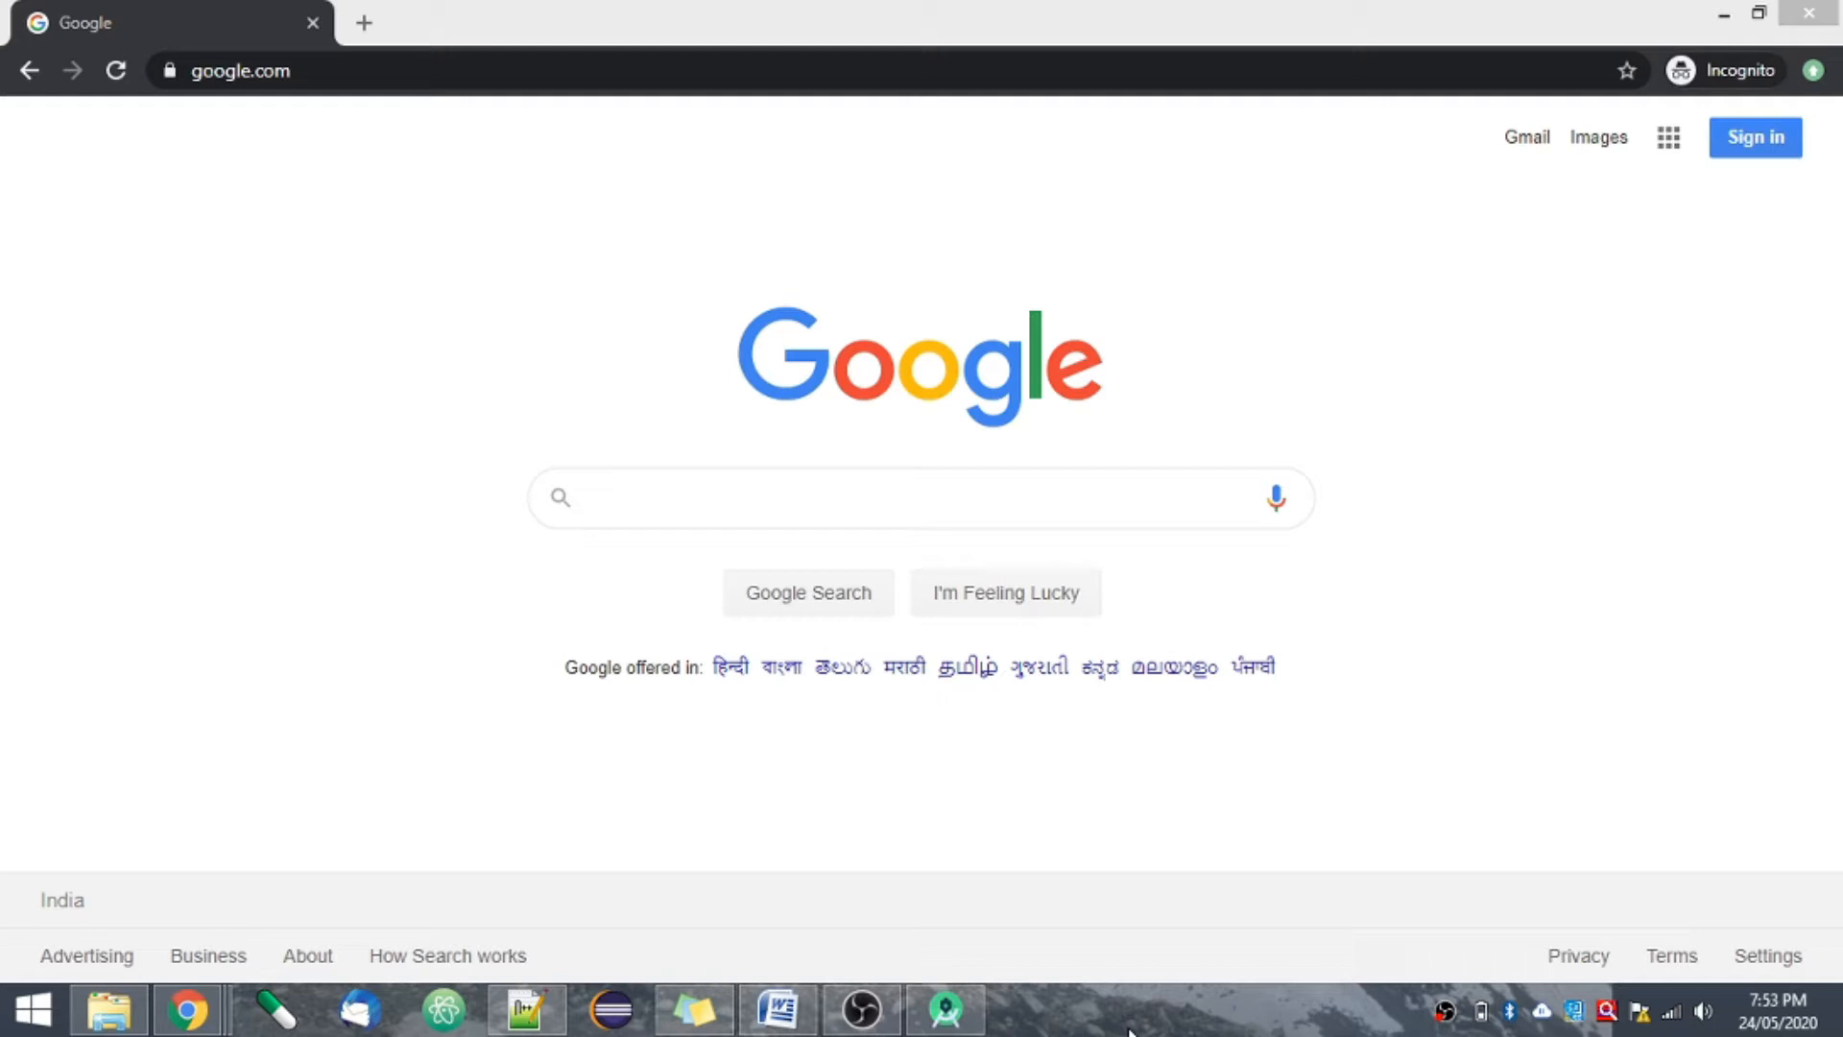
- Search Google for "android studio" and open the developer.android.com download page for Android Studio and SDK tools
click(799, 519)
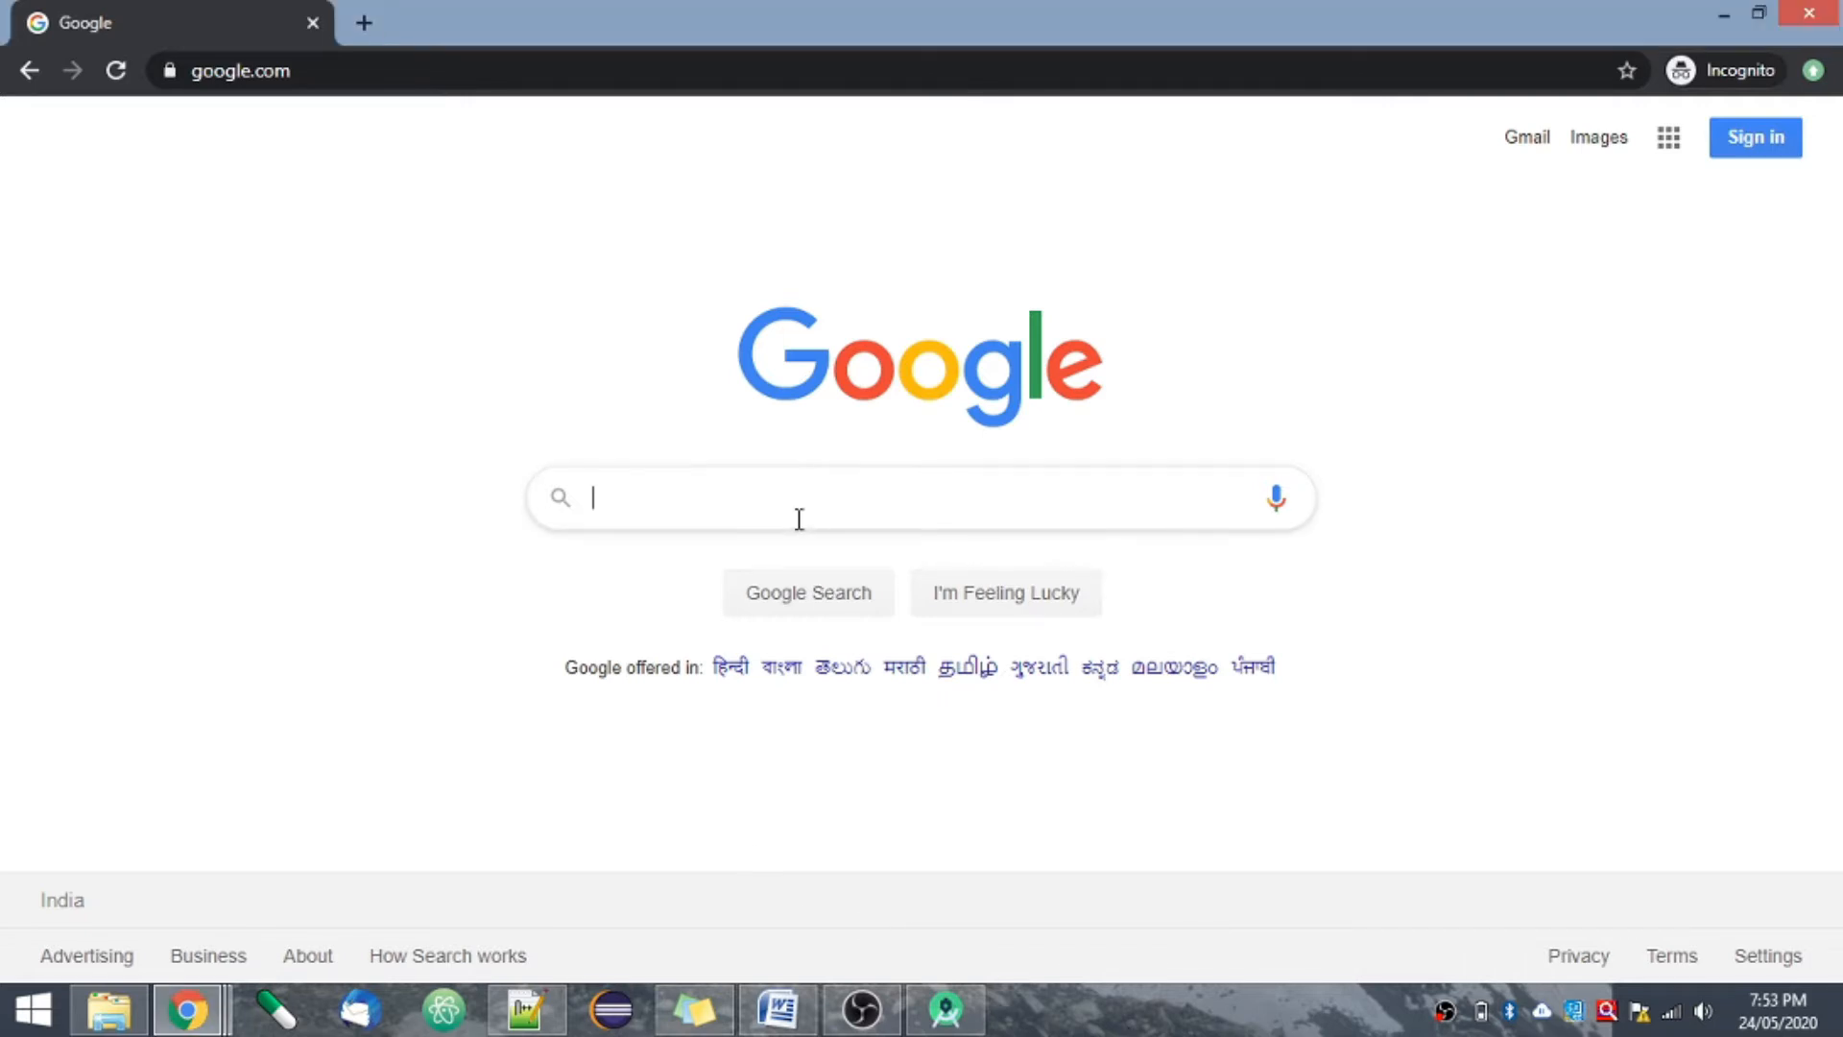
text(android stud)
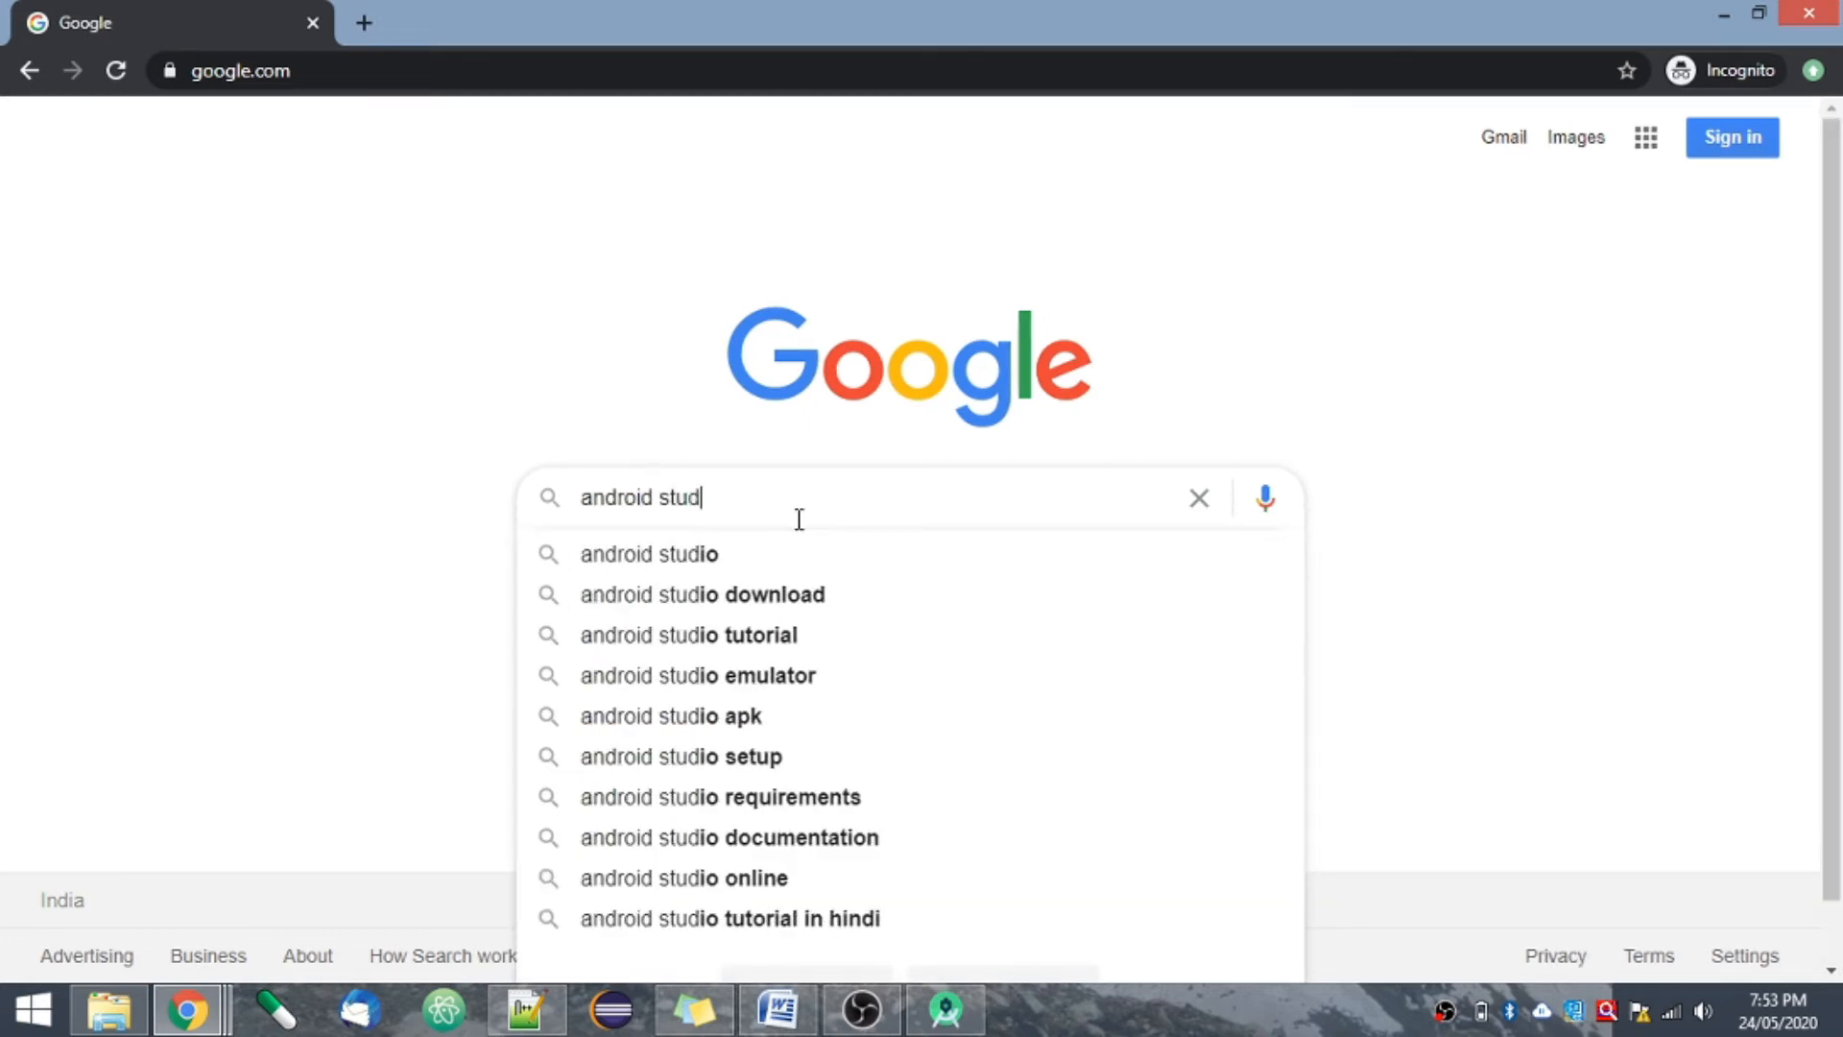
text(io)
key(Return)
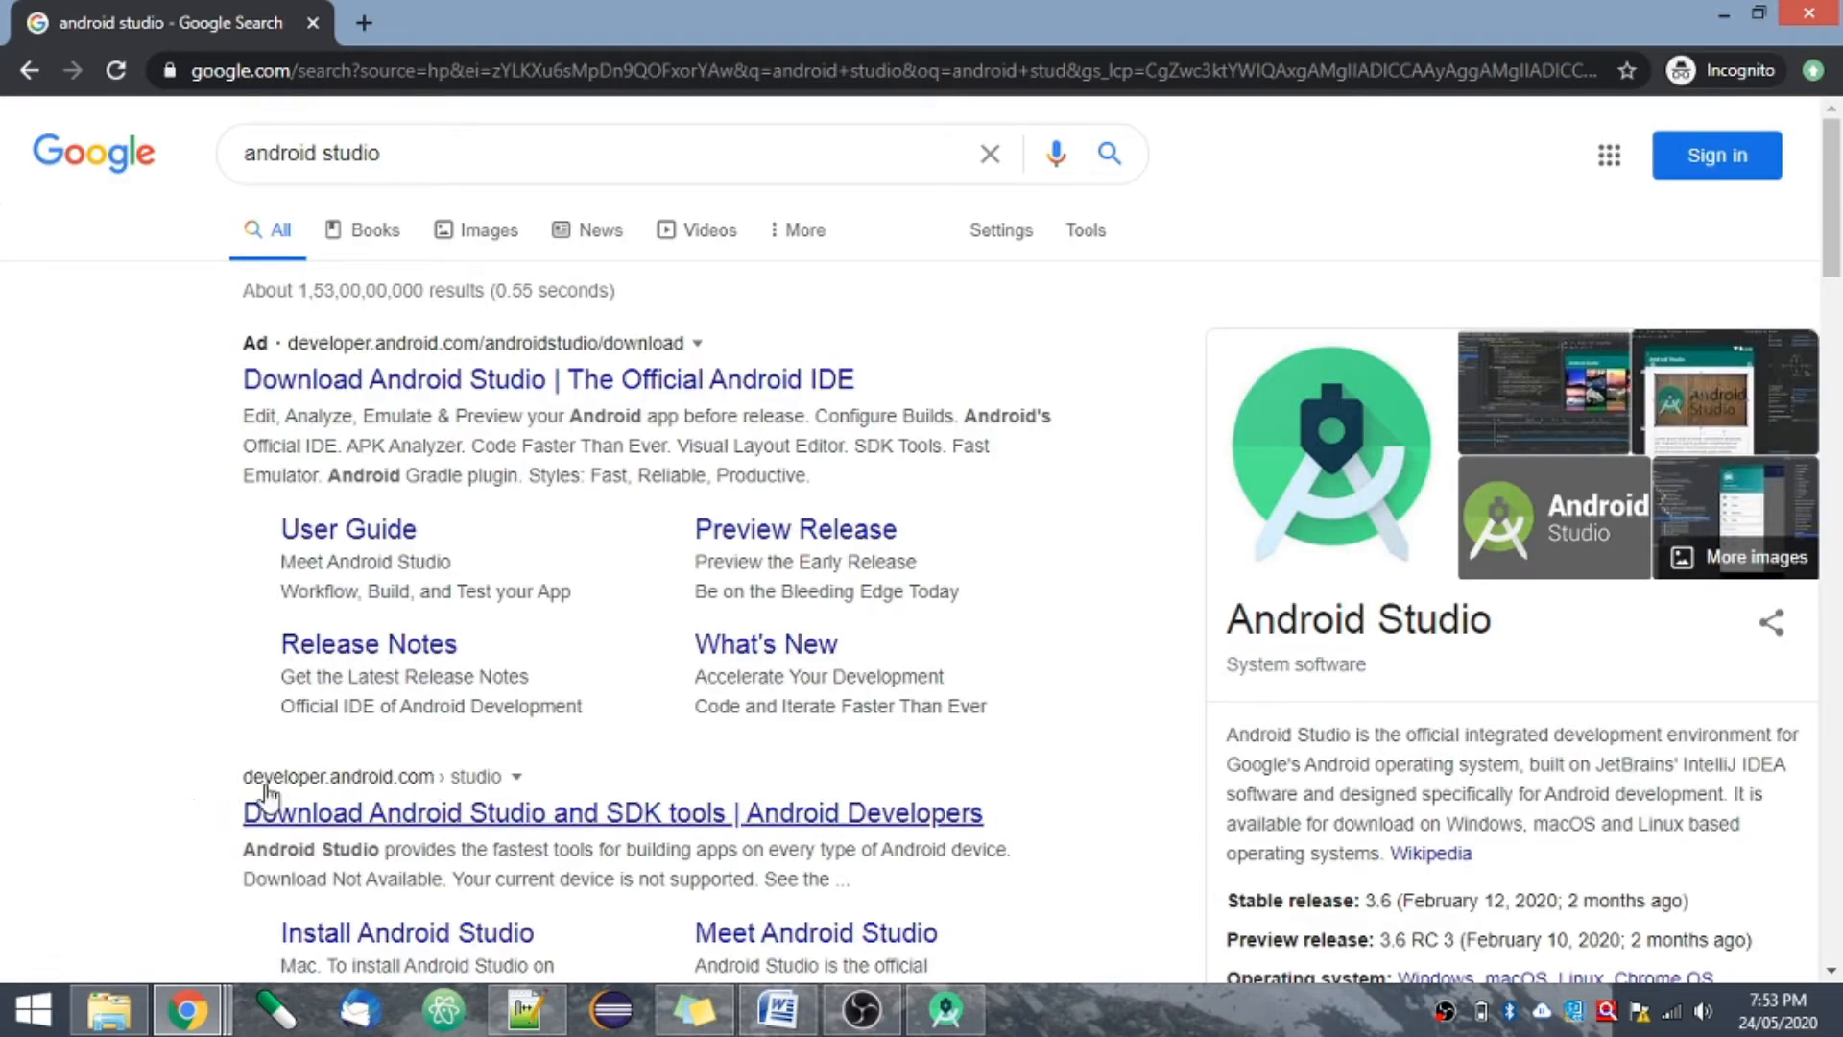
click(575, 816)
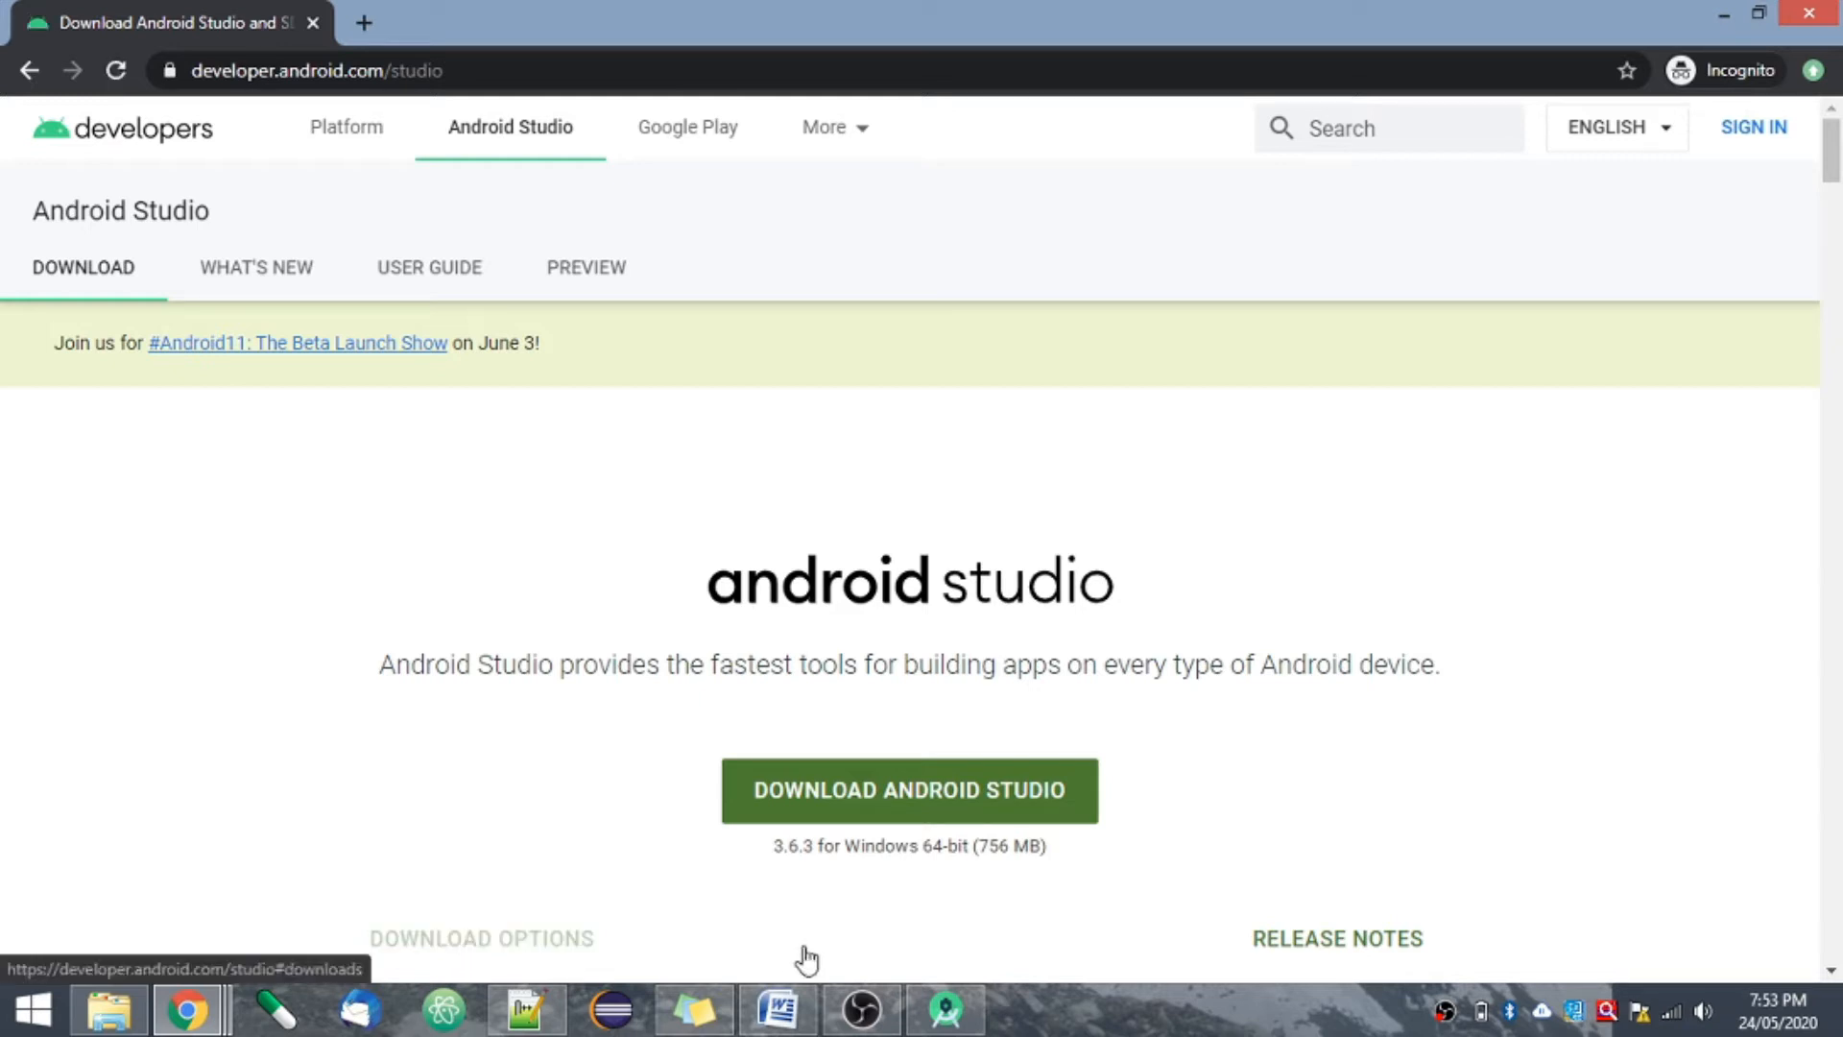
- Agree to the terms and conditions and start downloading Android Studio for Windows
click(910, 816)
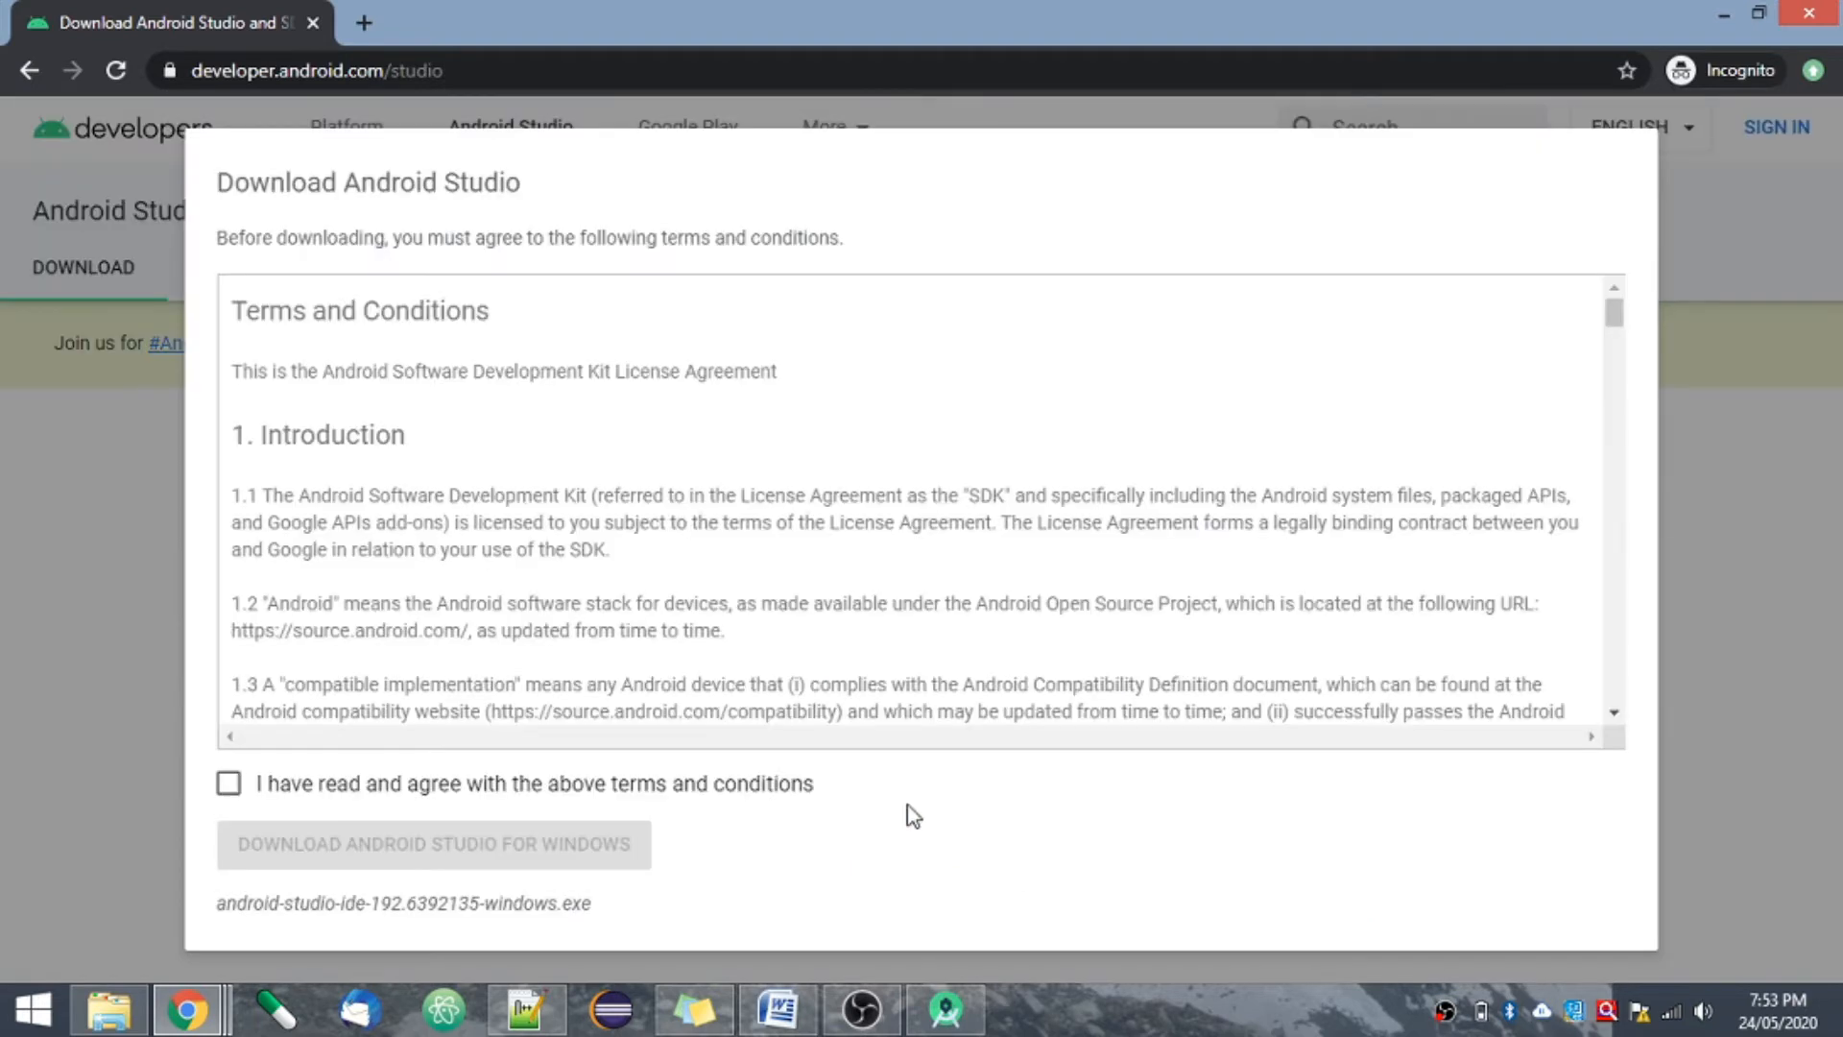
click(228, 793)
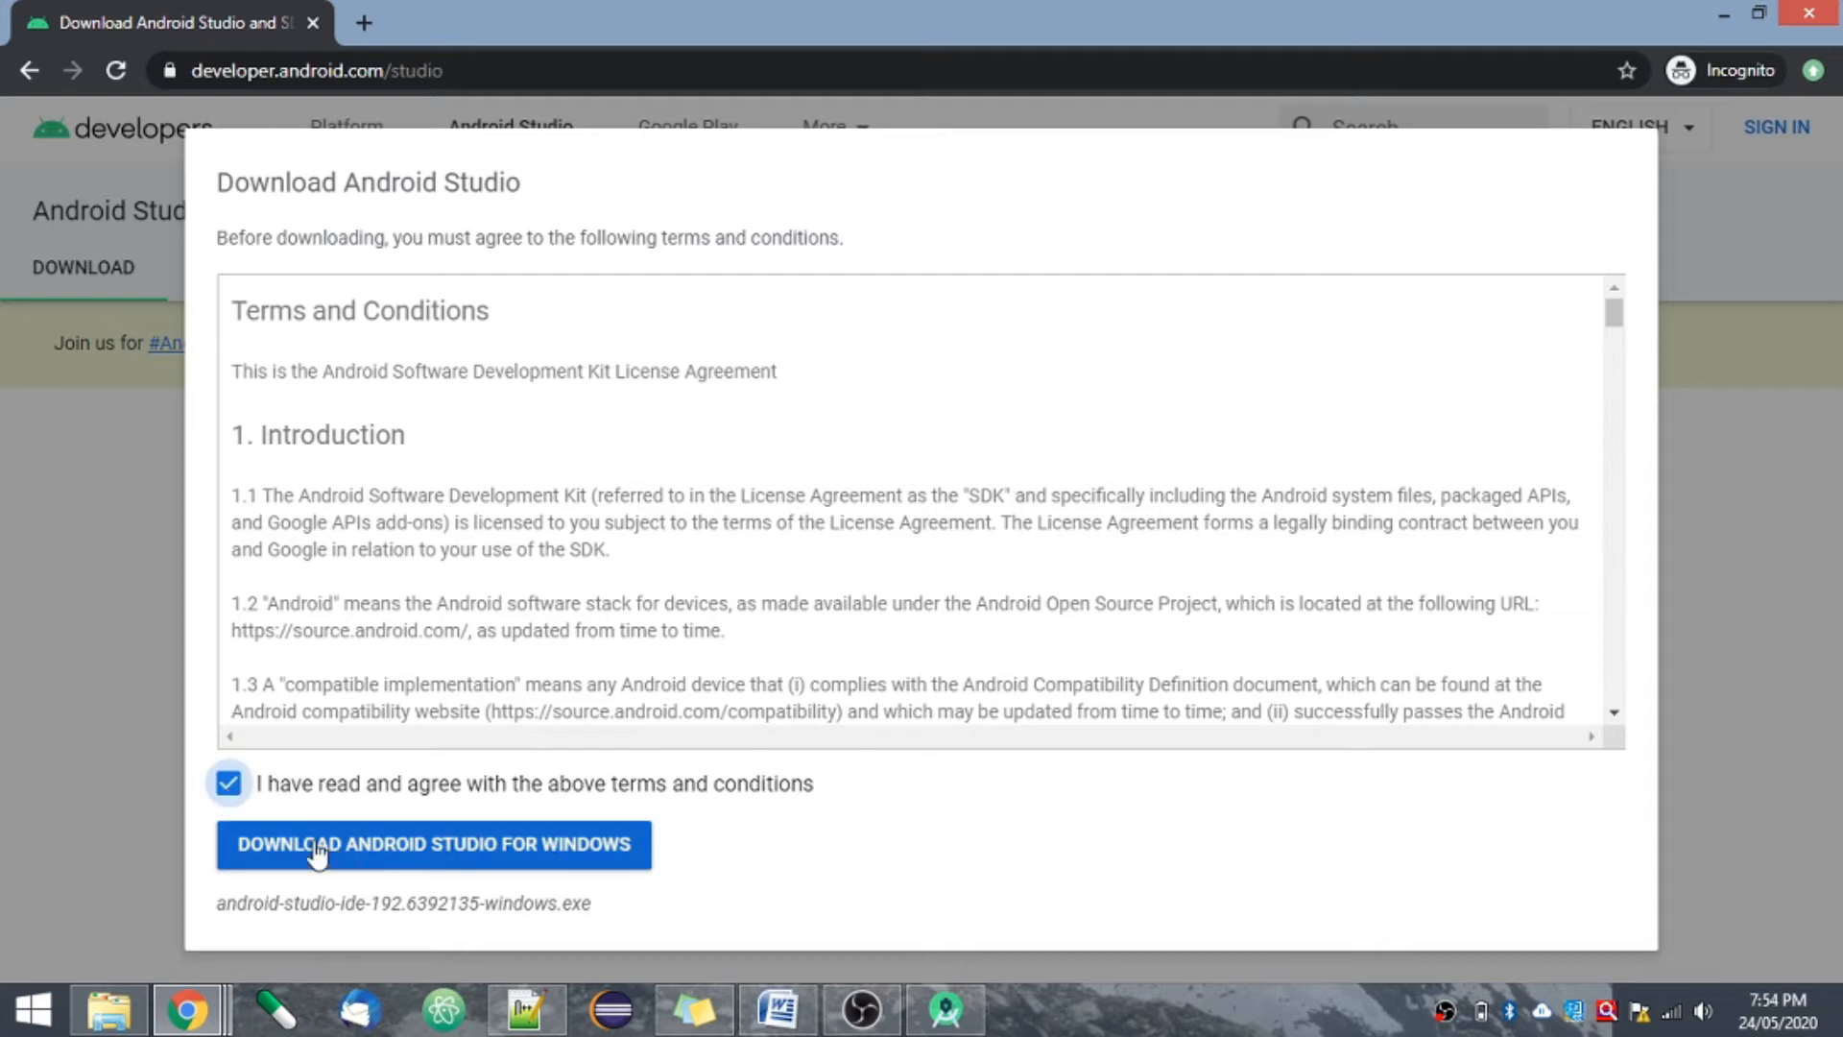
click(448, 855)
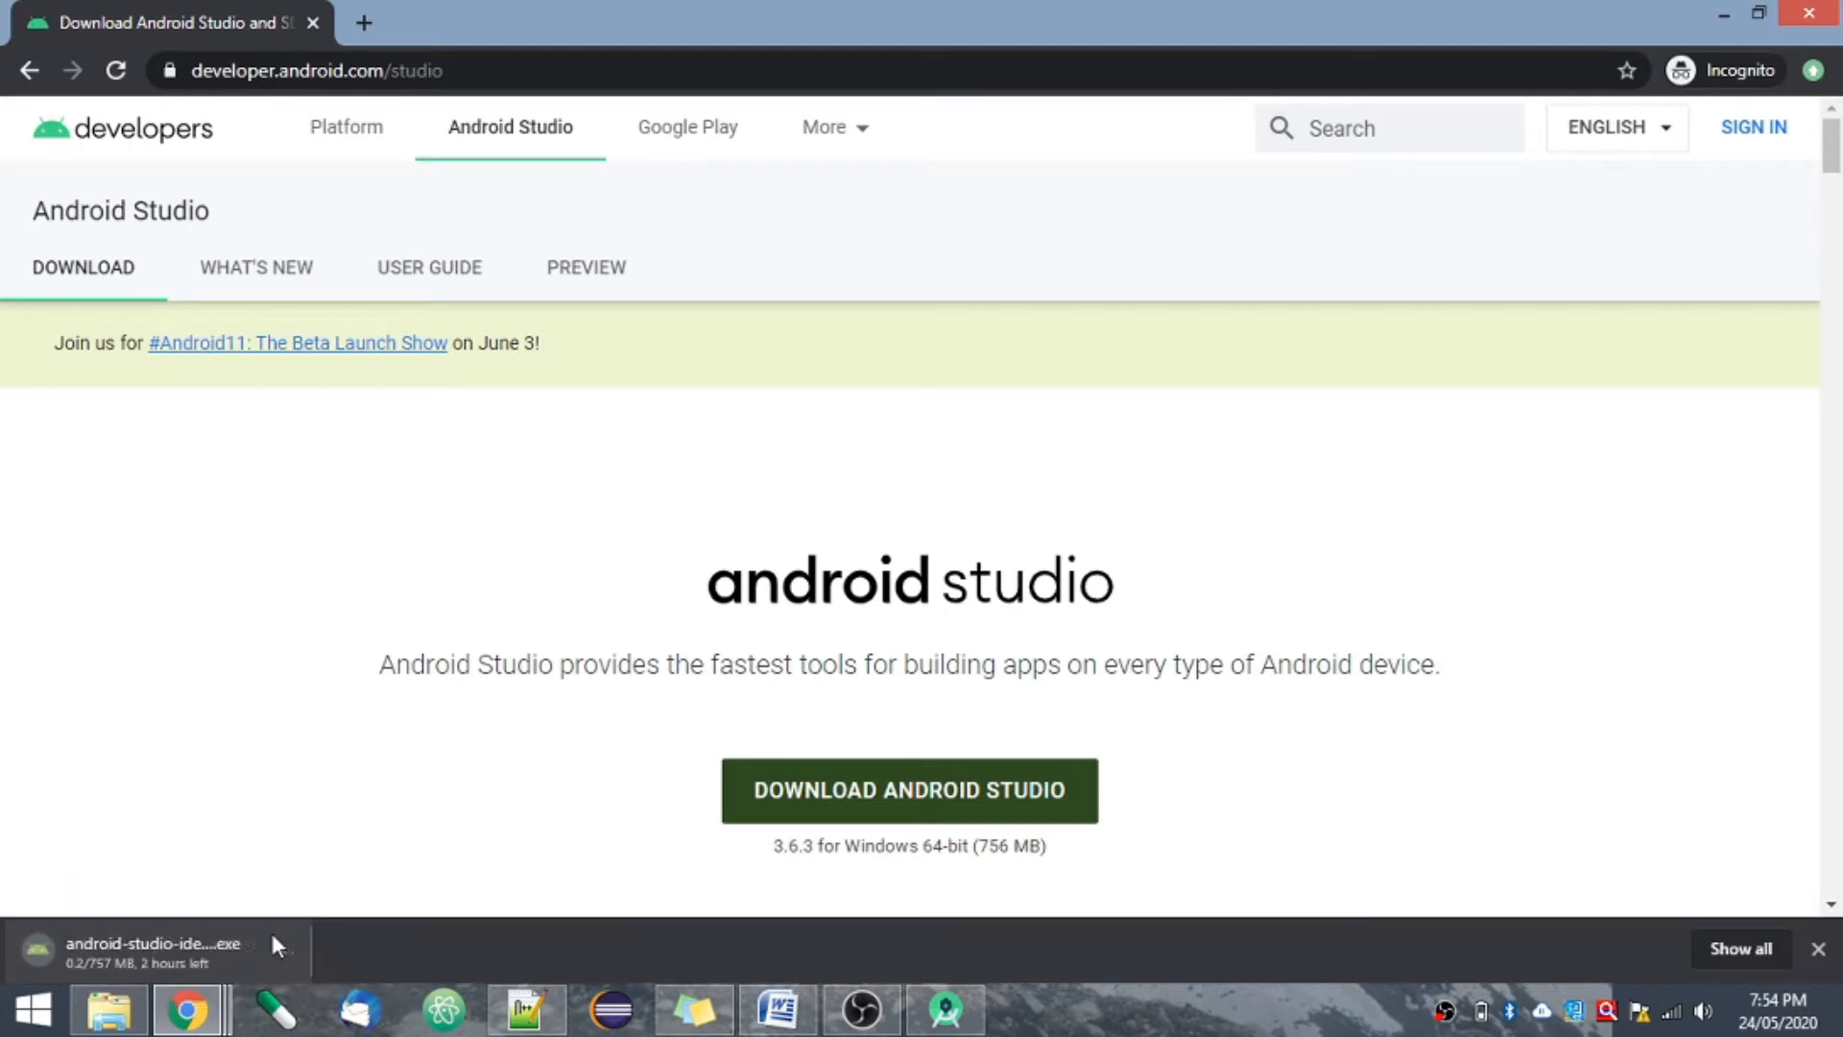
- Cancel the running download of the Android Studio installer
click(278, 947)
click(373, 897)
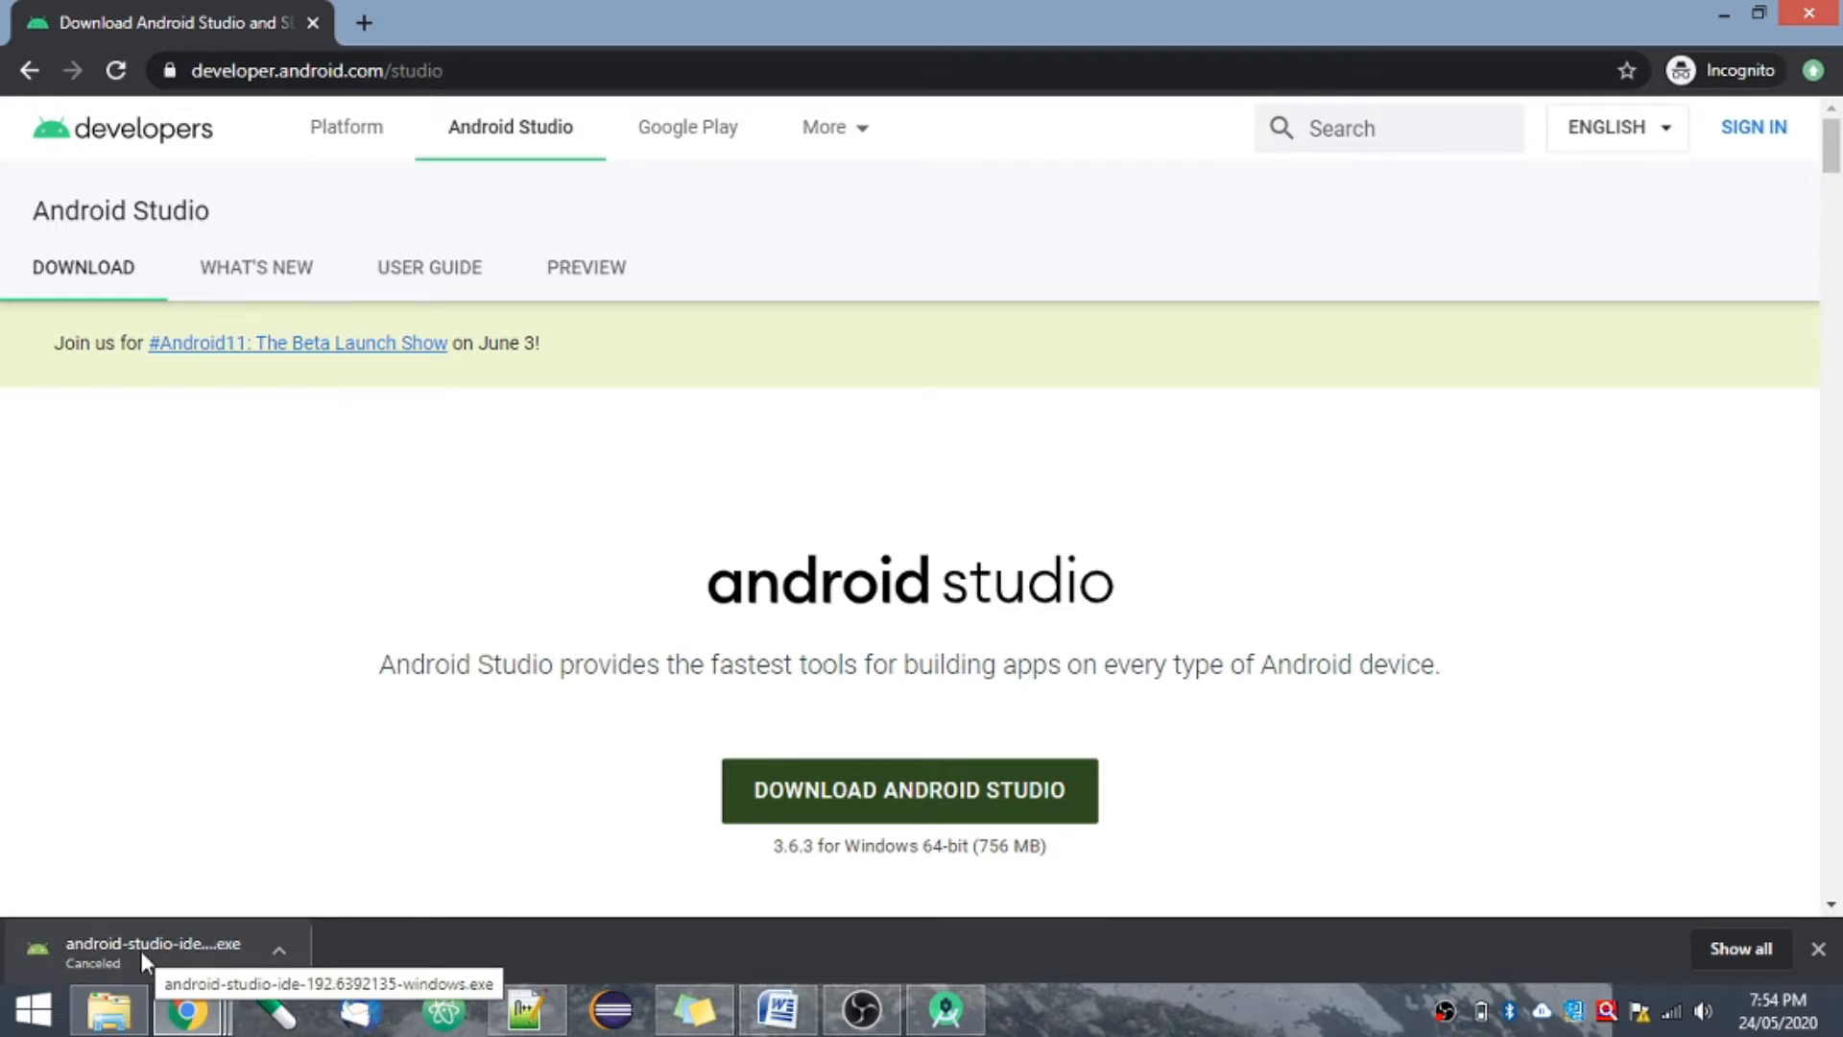
- Install Android Studio with the Android Virtual Device component in C:\Program Files\Android\Android Studio2 and start it on completion
click(111, 1008)
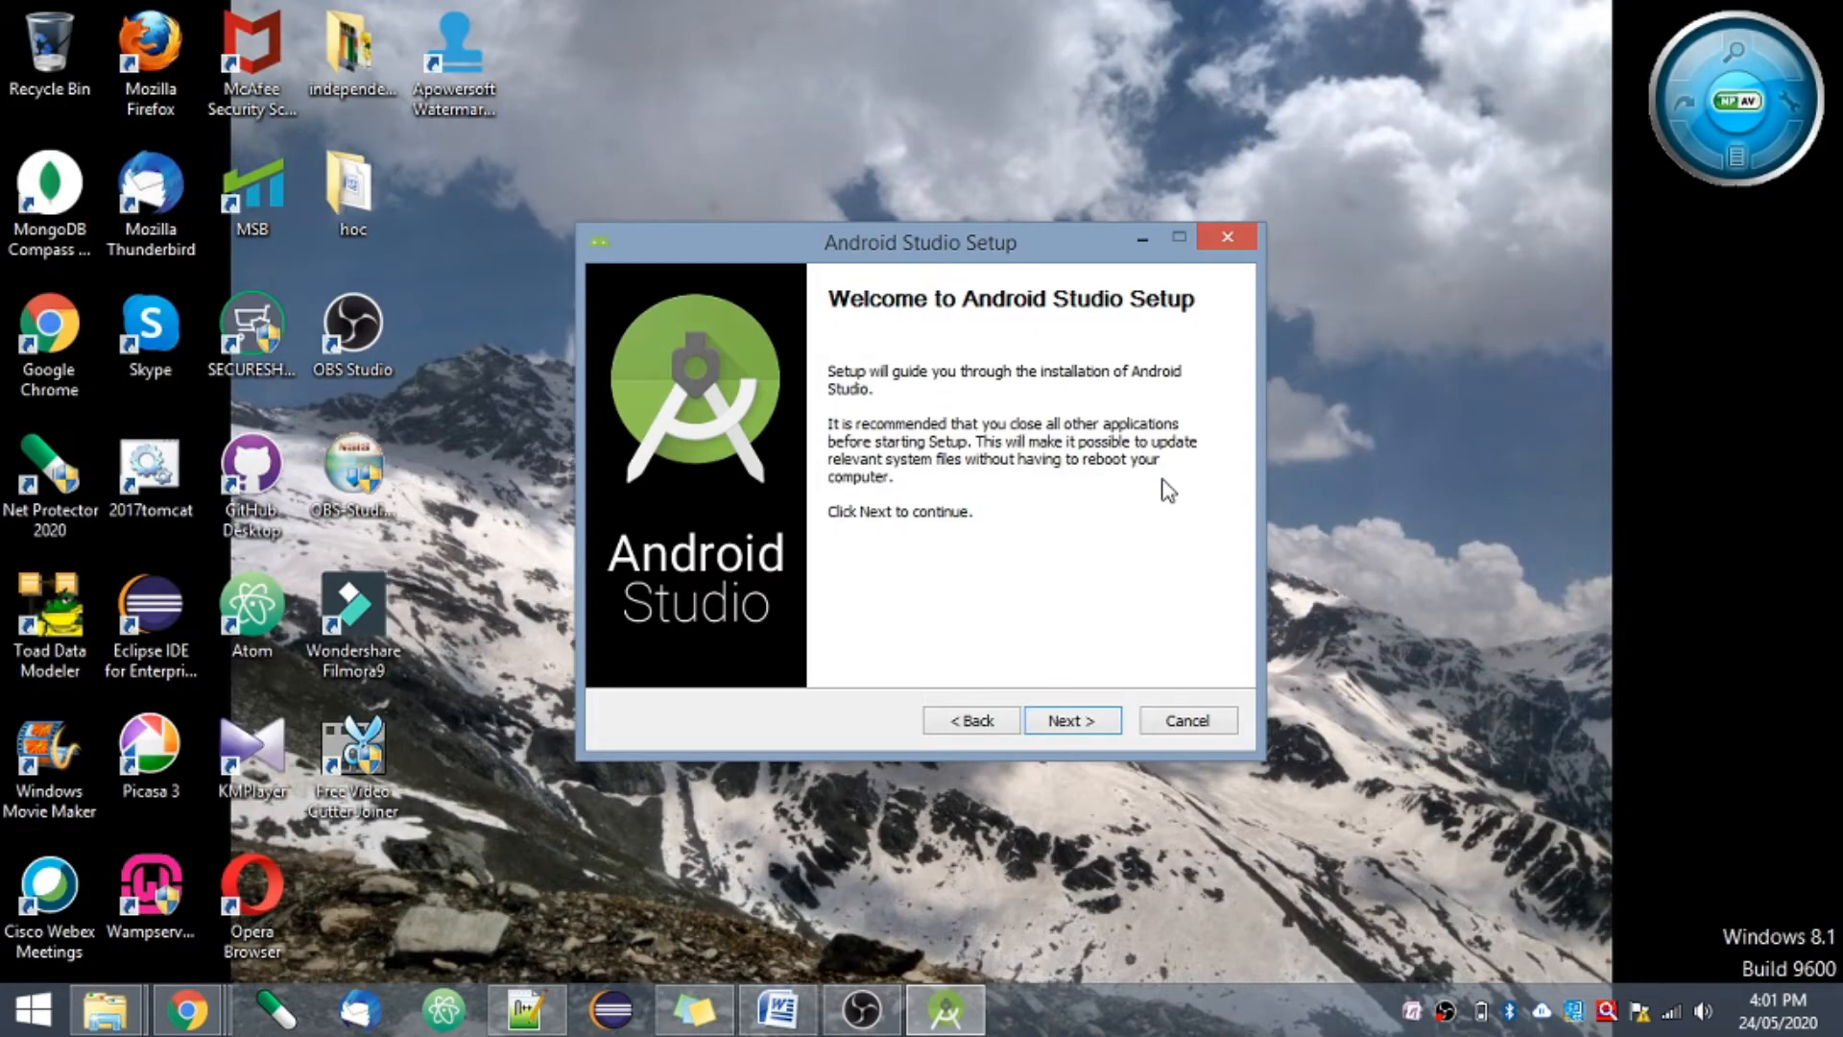
click(1056, 723)
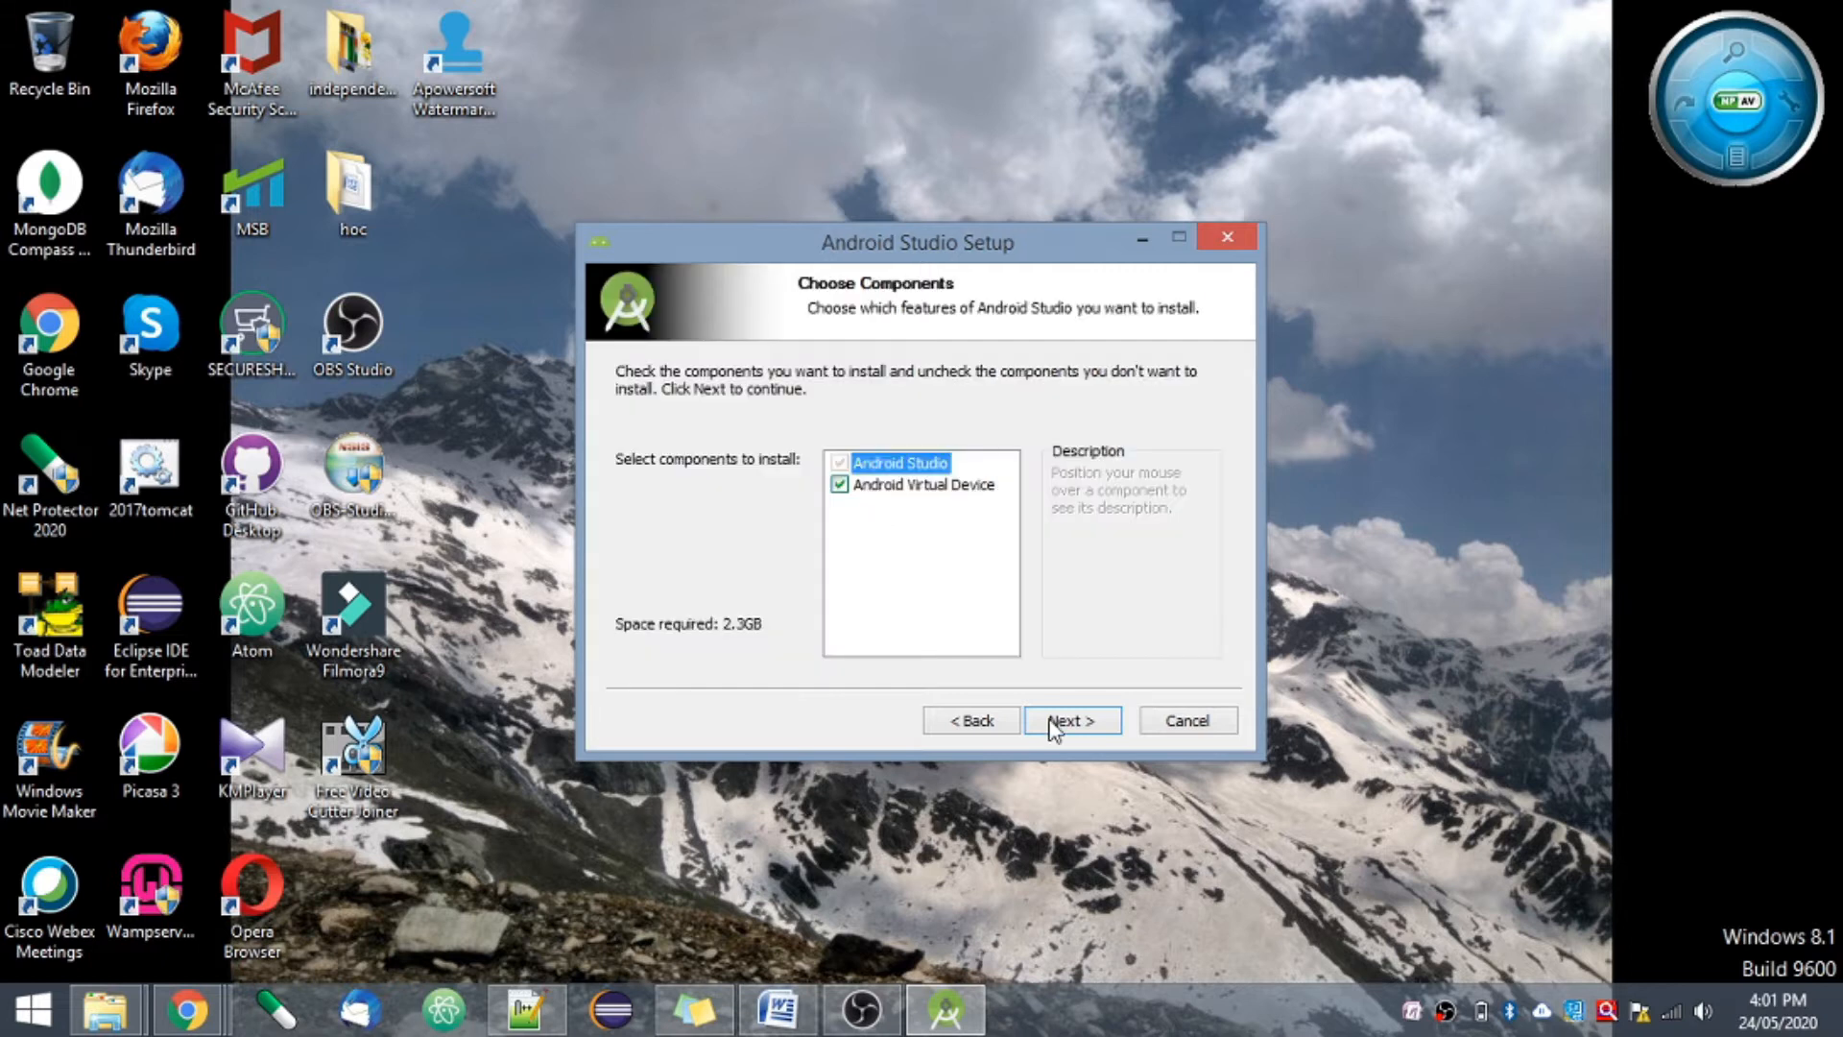
click(1056, 722)
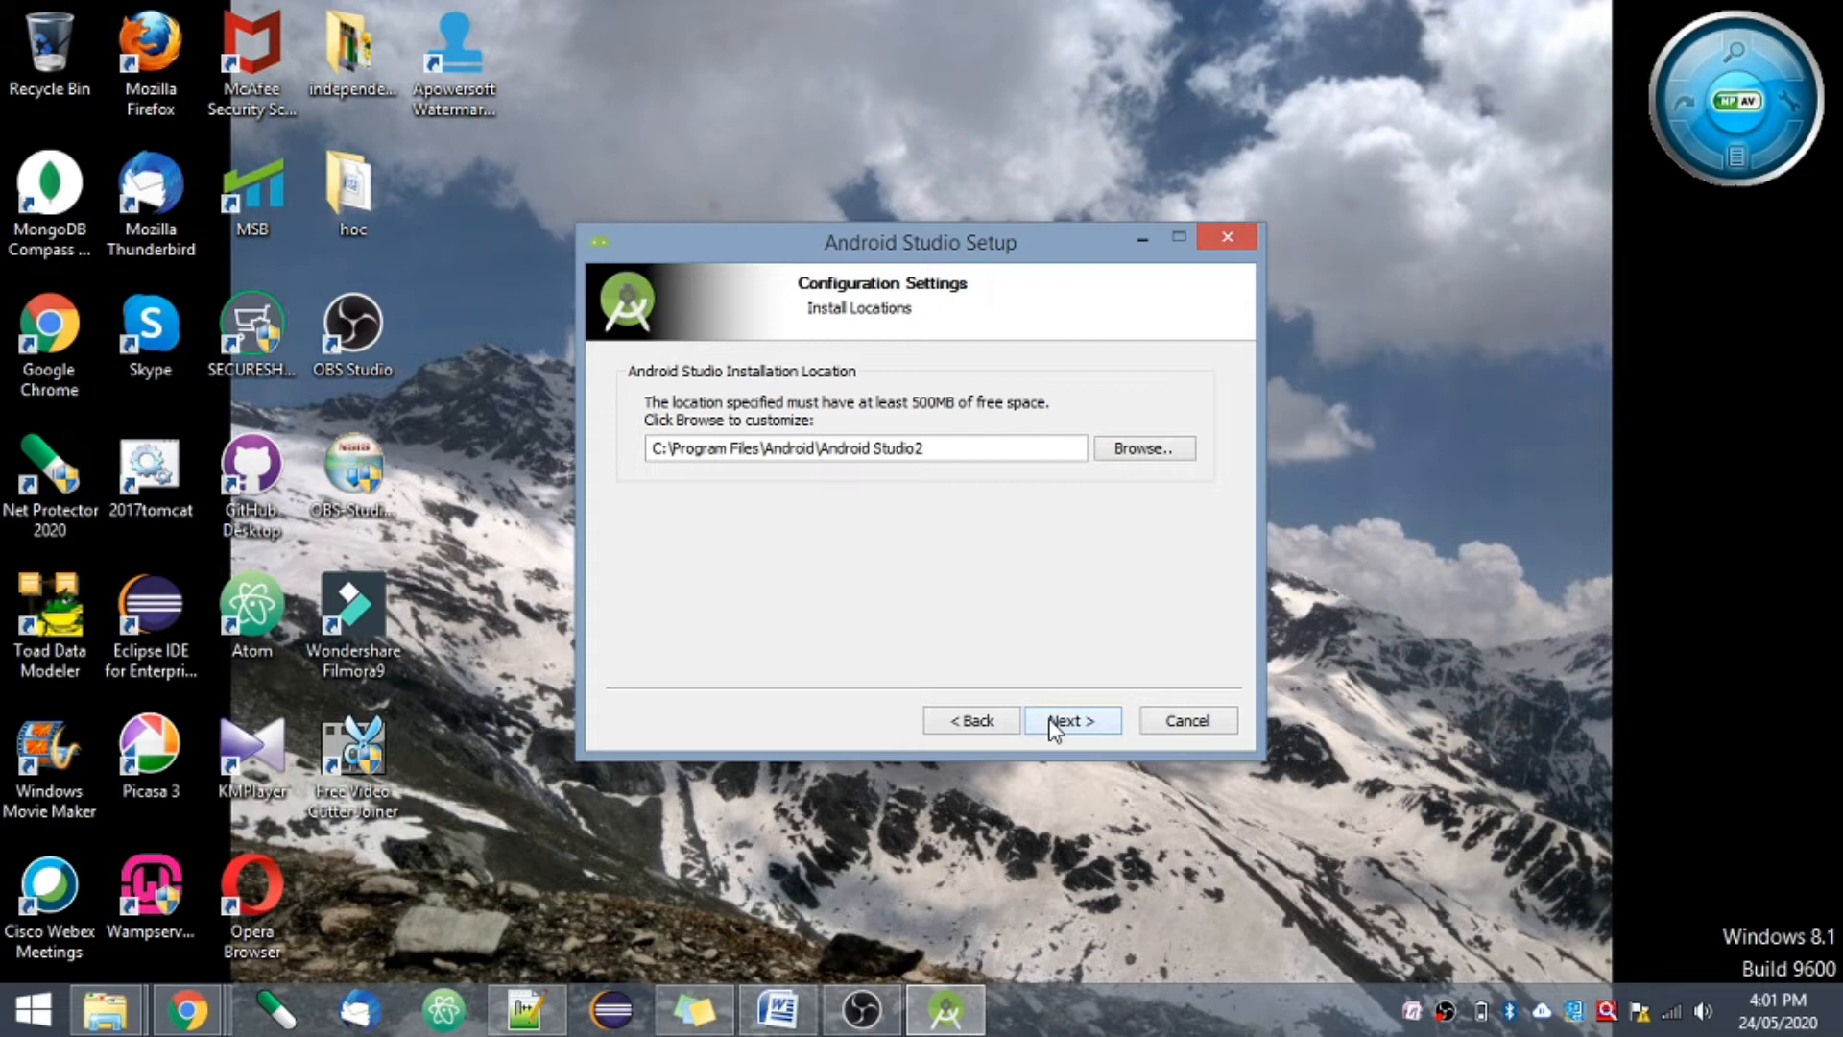
click(1057, 723)
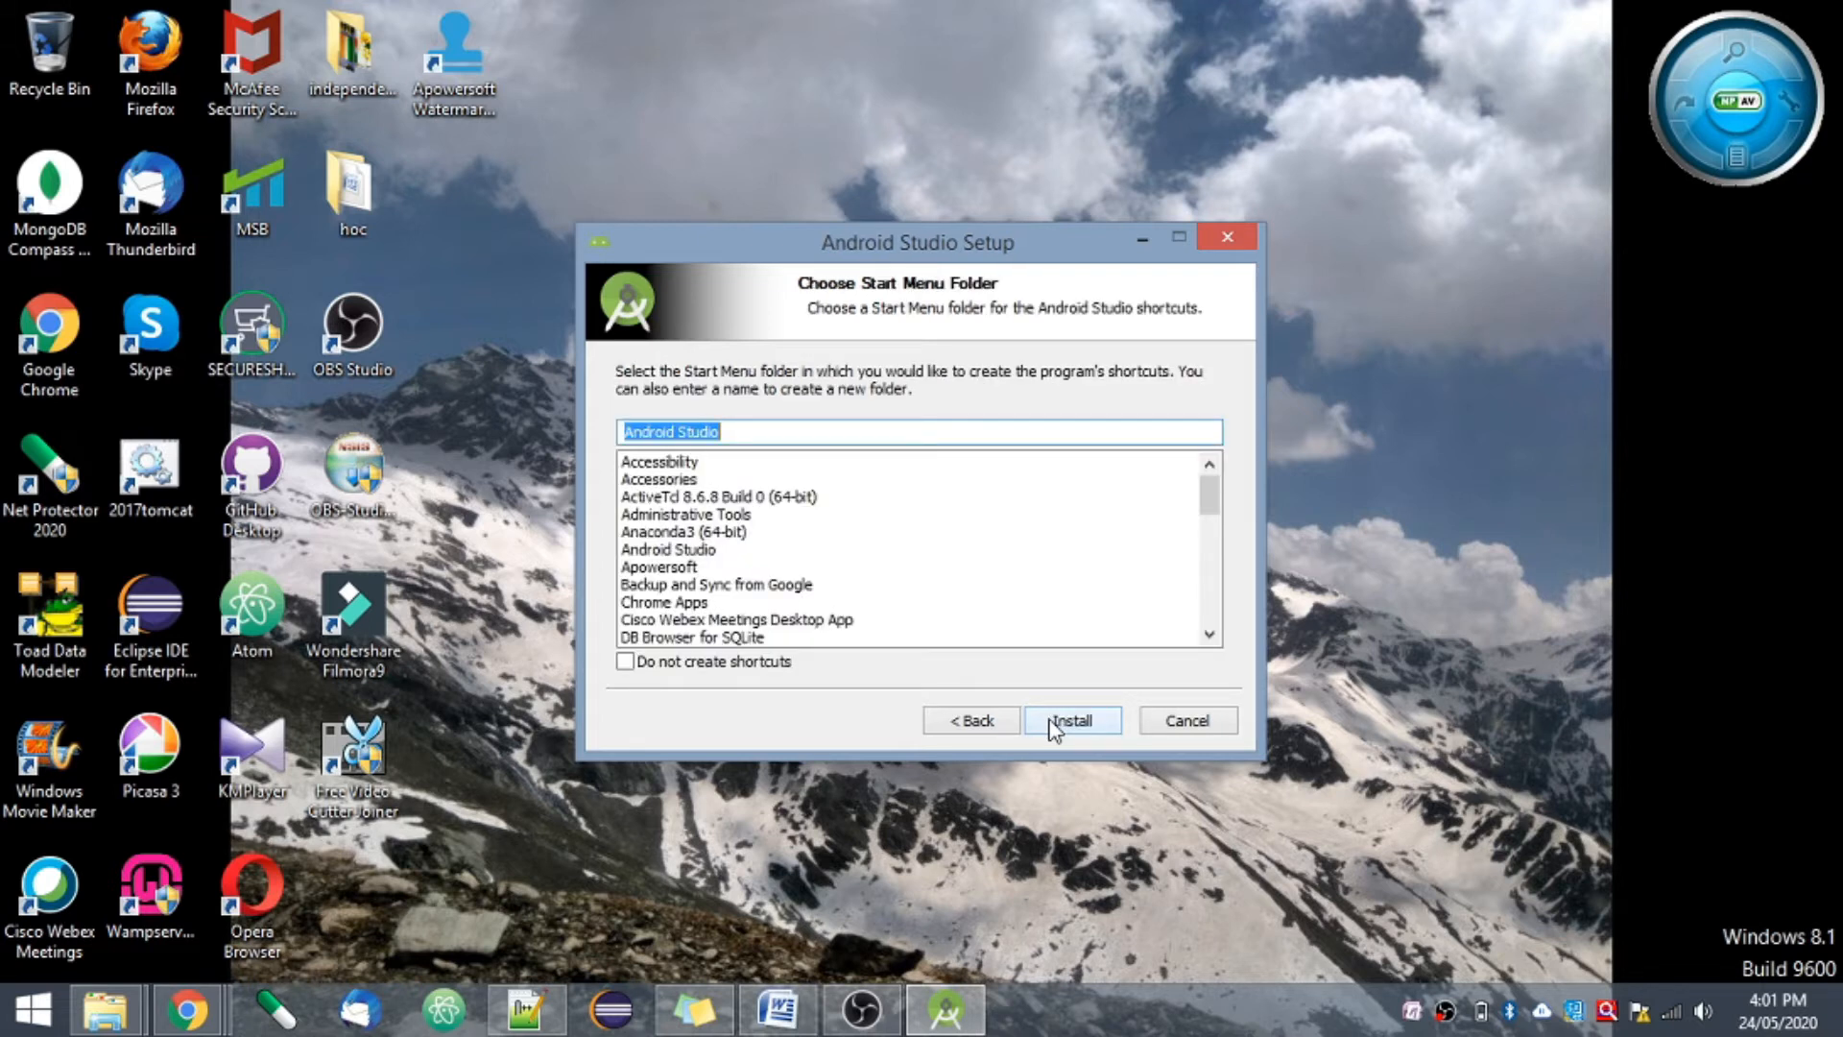
click(1056, 723)
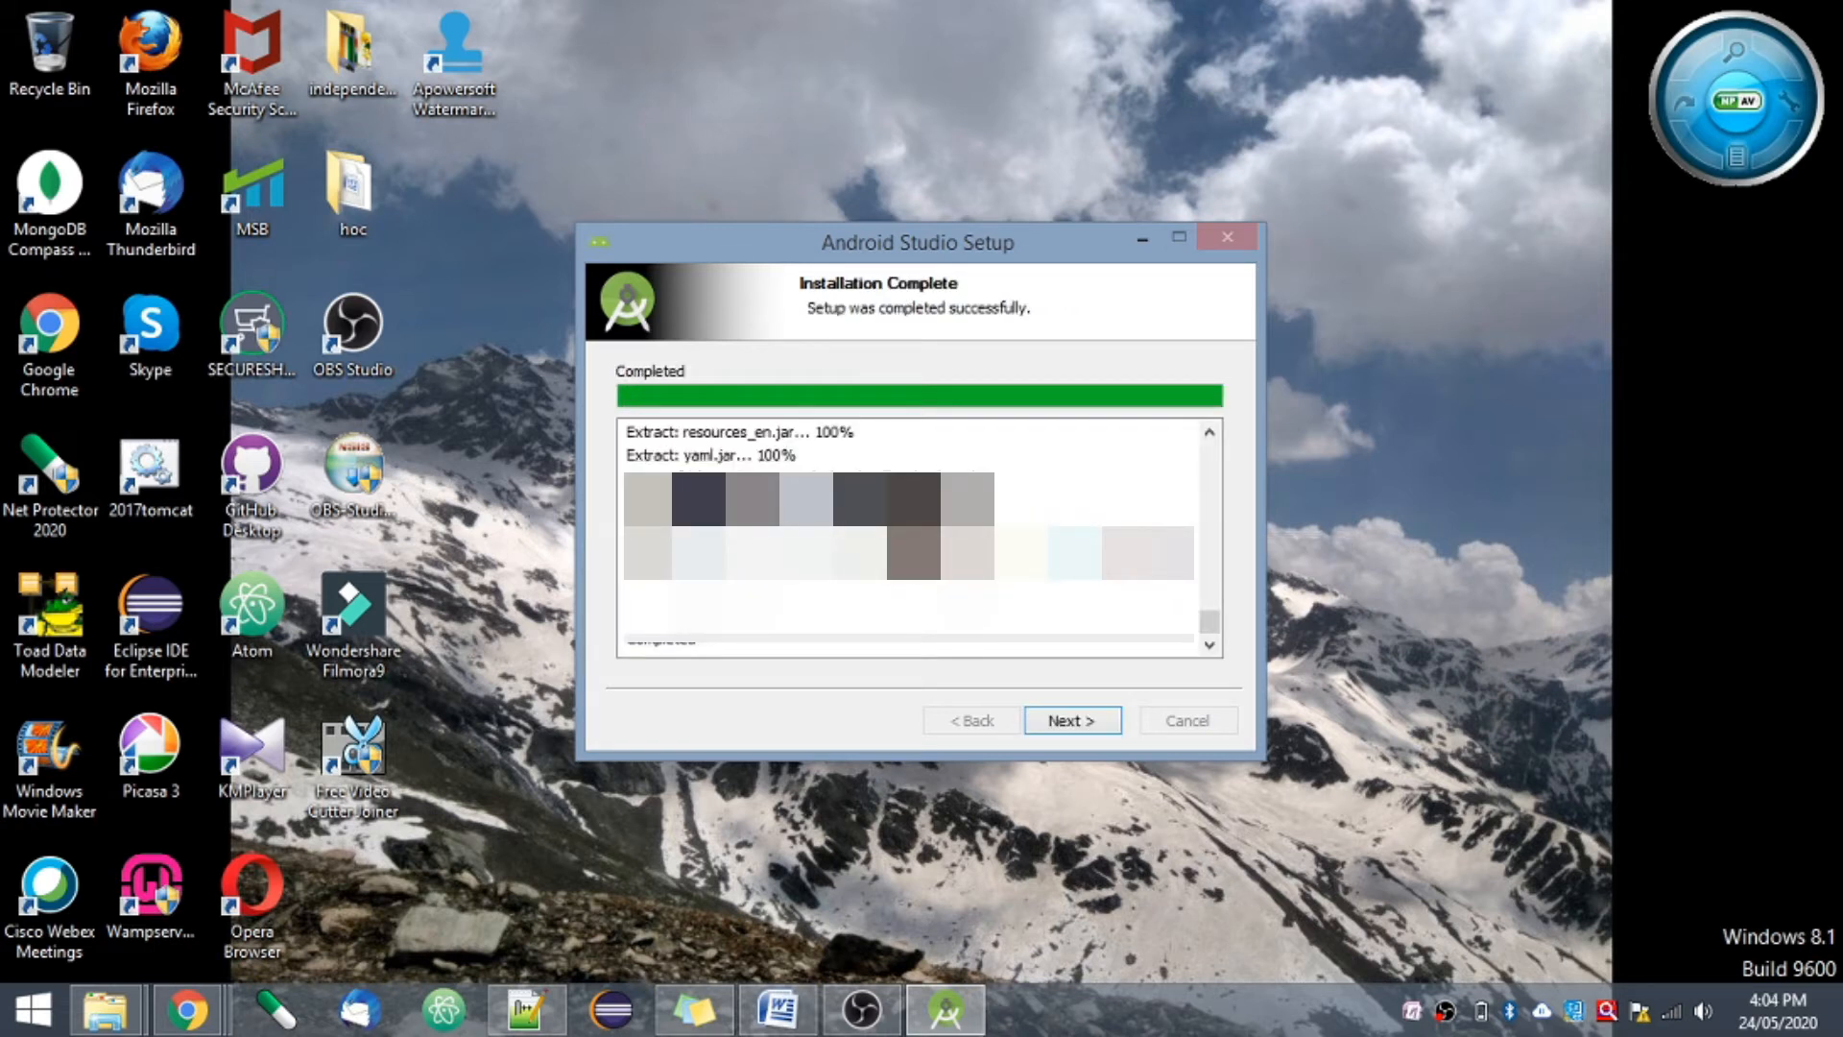
click(1048, 727)
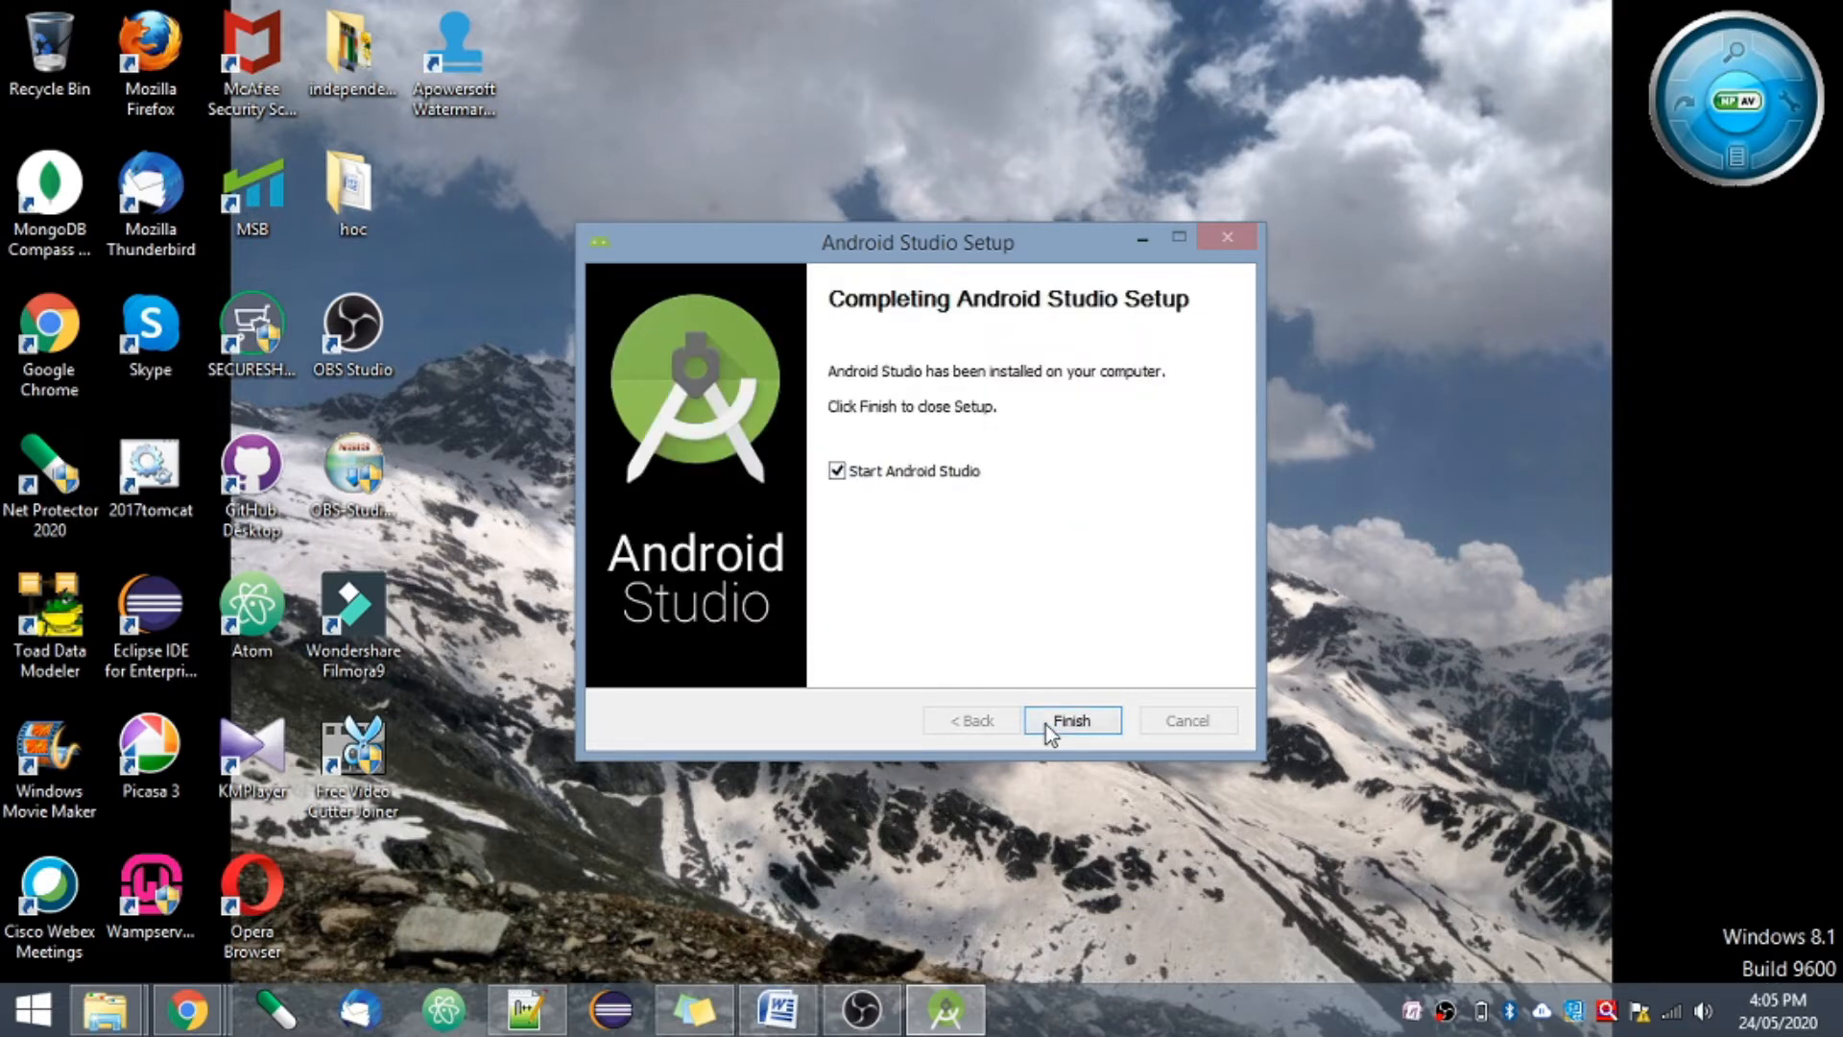
click(1045, 724)
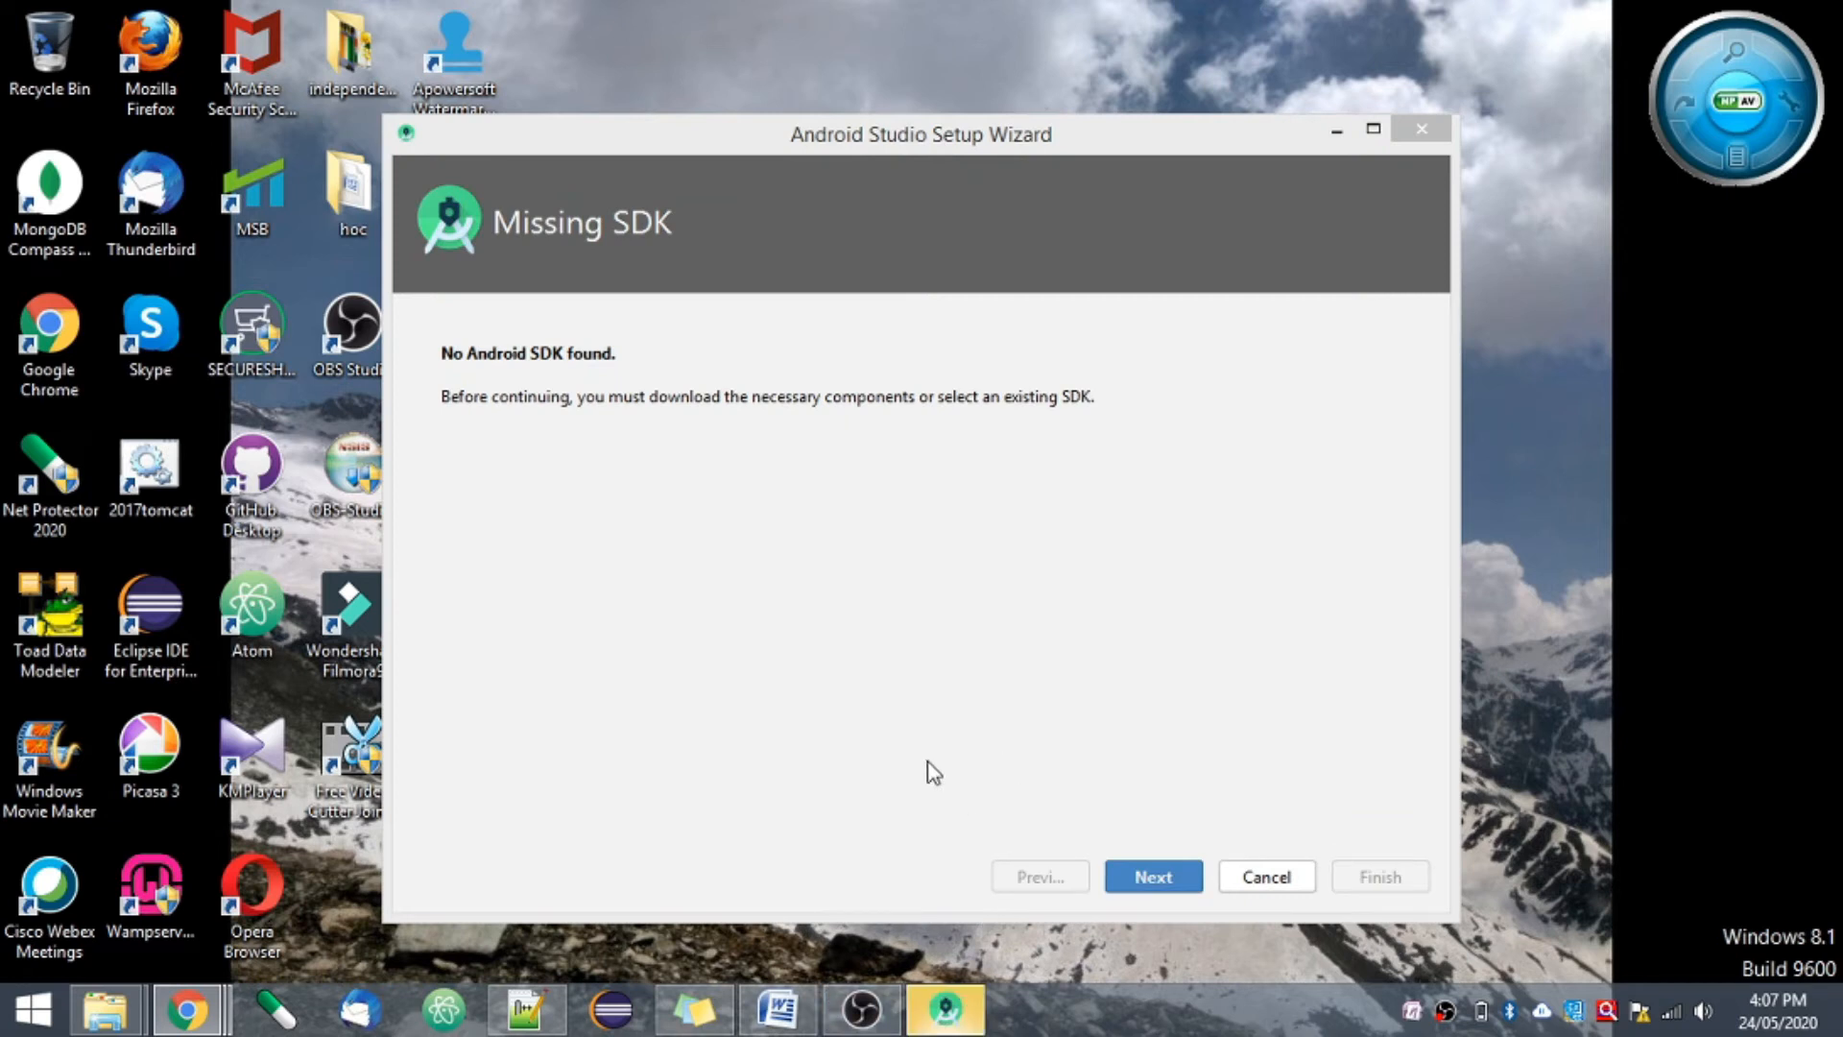
- Complete the Android Studio Setup Wizard with the Android SDK component selected for download
click(1153, 878)
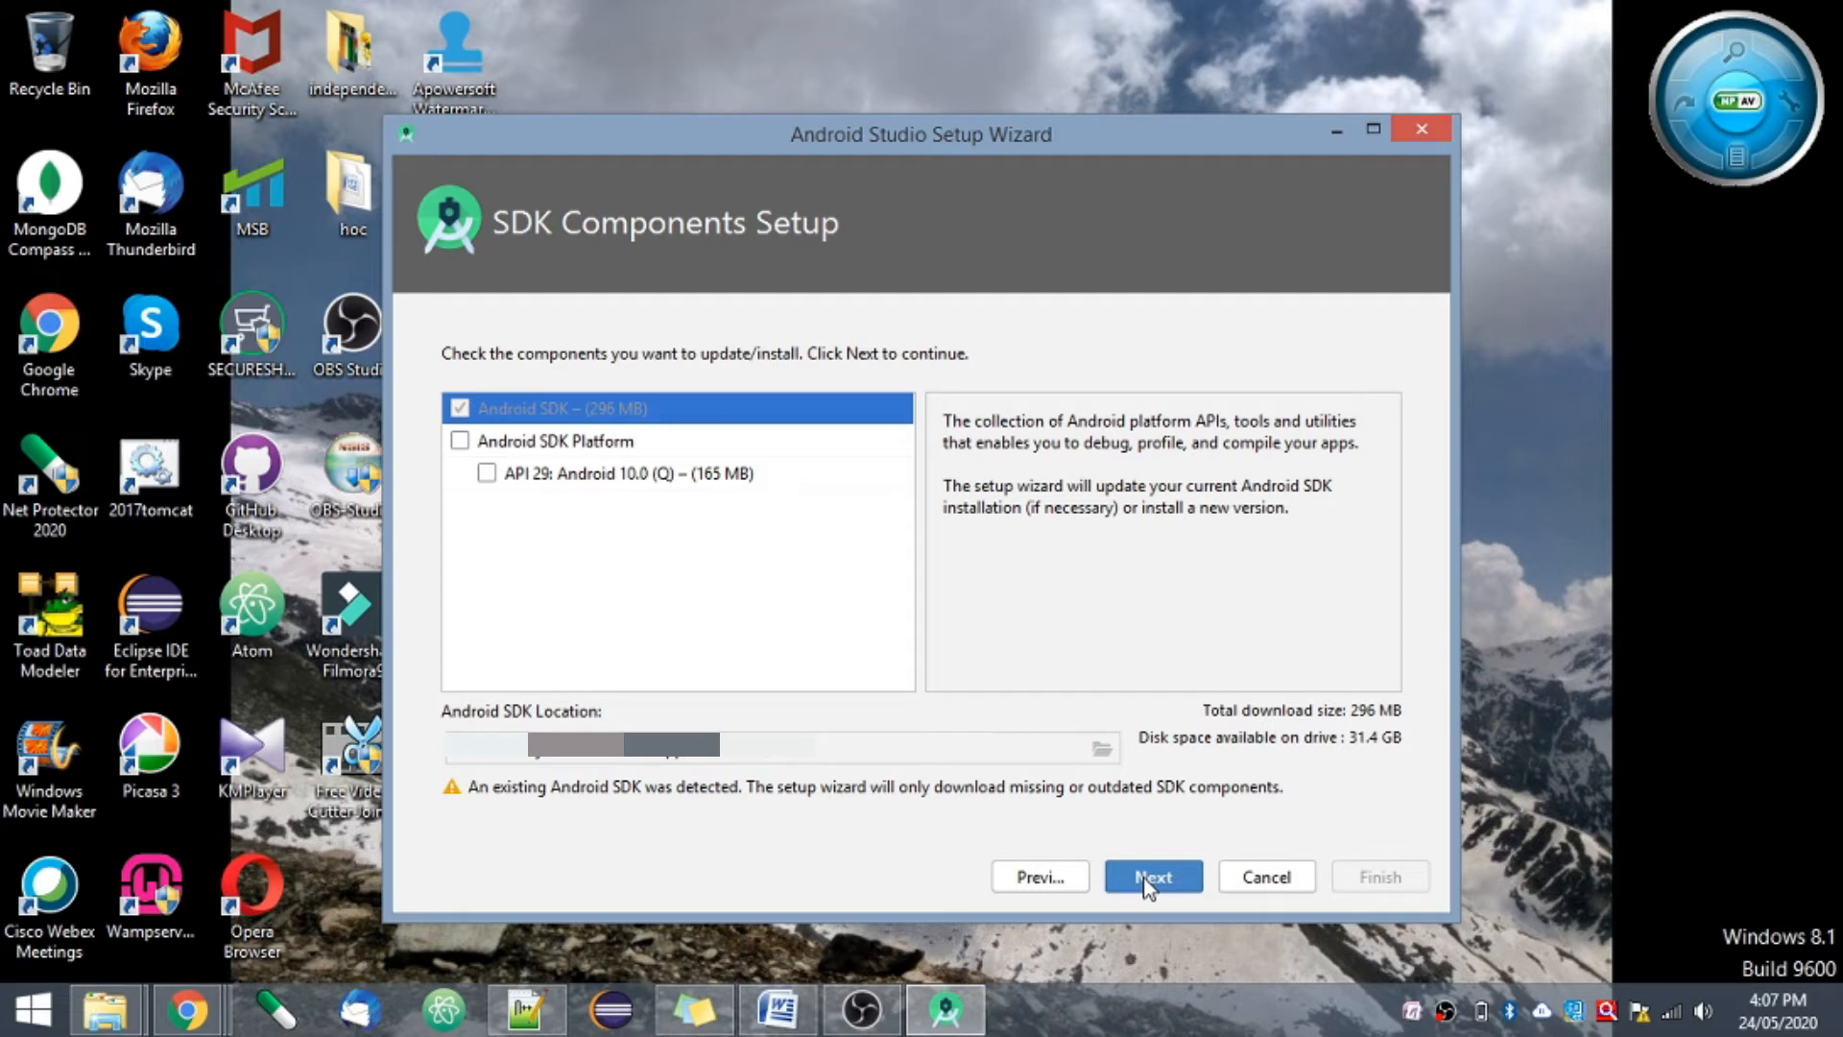
click(1147, 877)
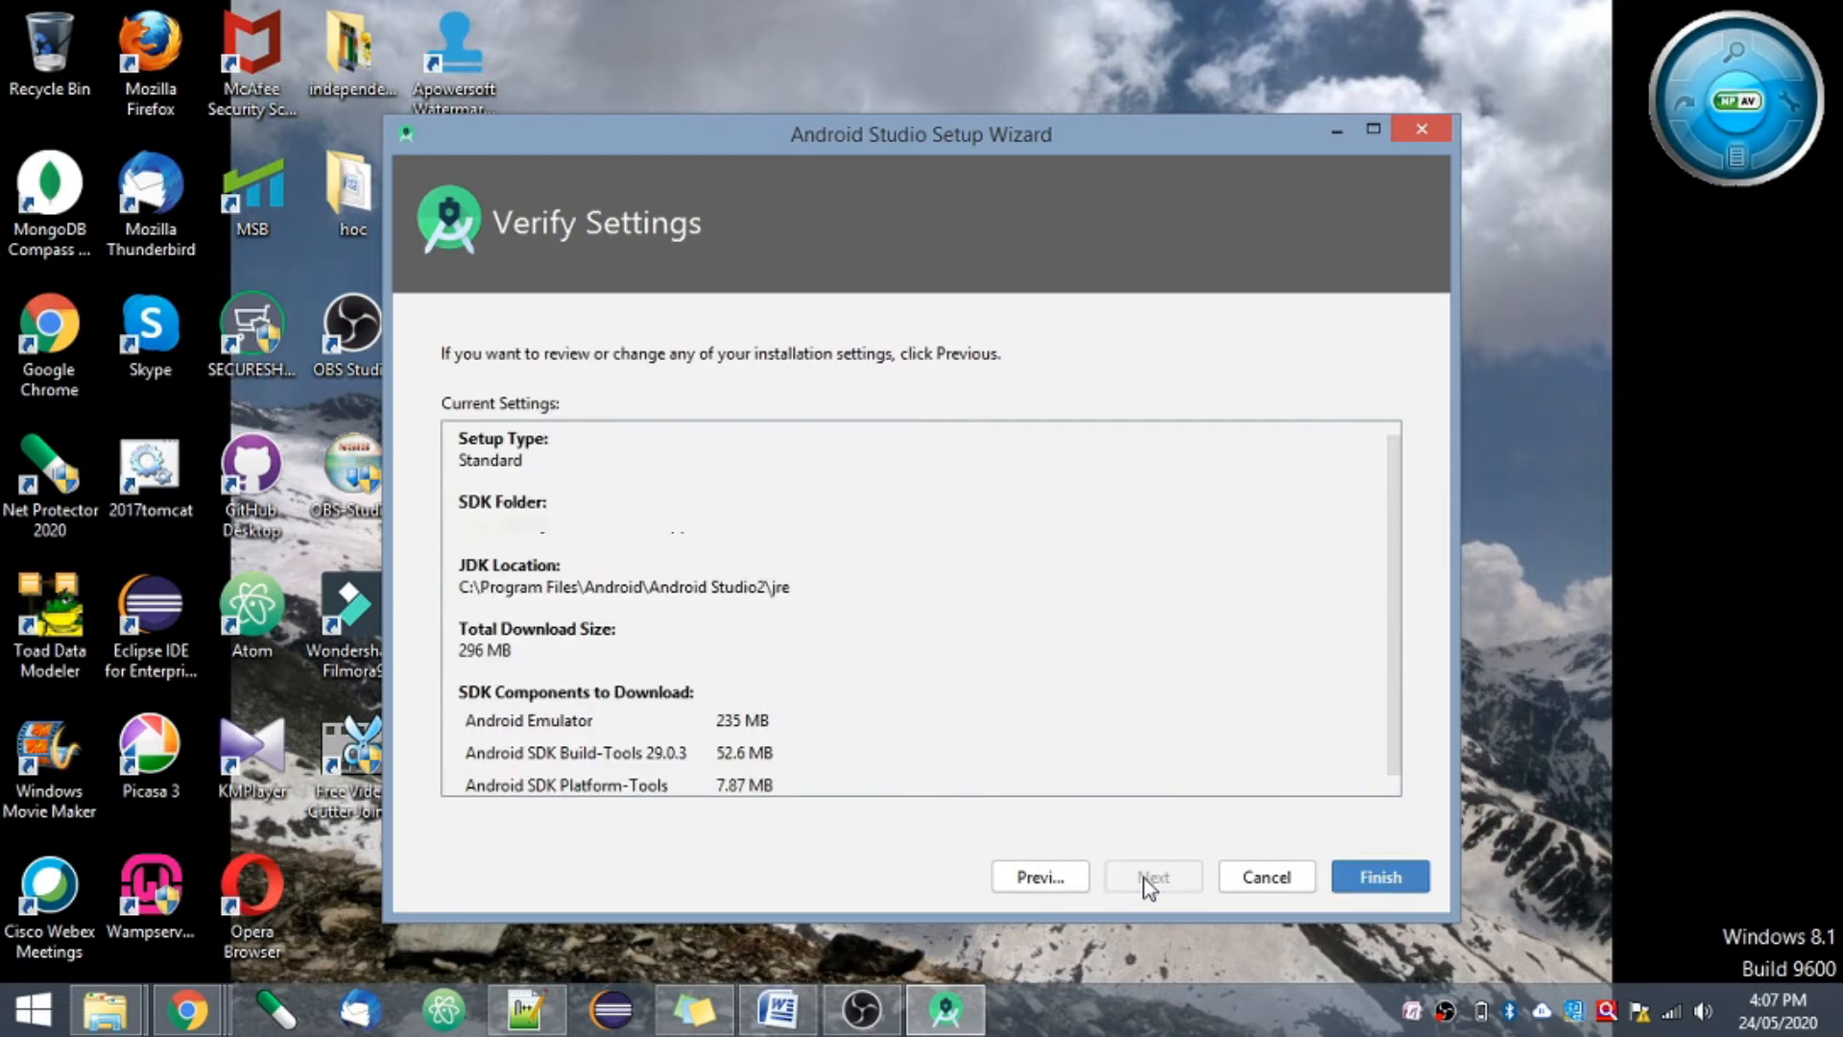
click(1366, 886)
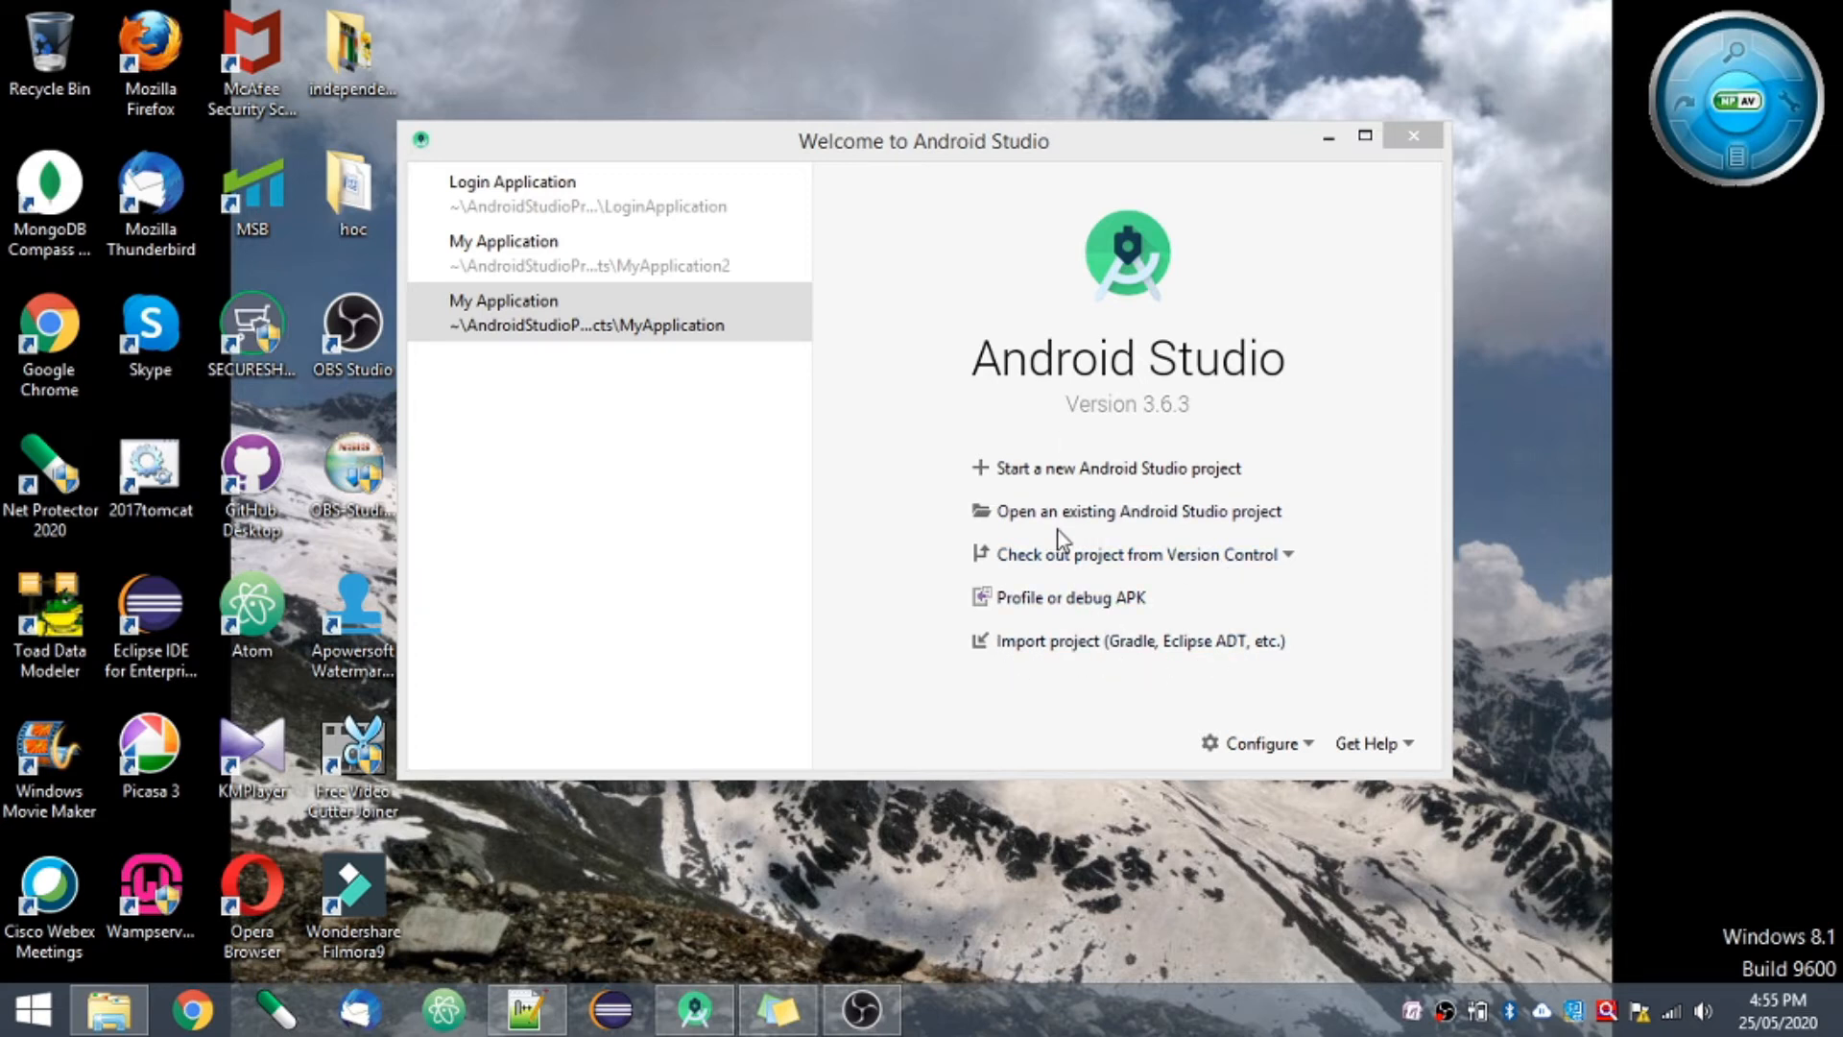
- Start a new Android Studio project from the Empty Activity template for phone and tablet
click(1077, 475)
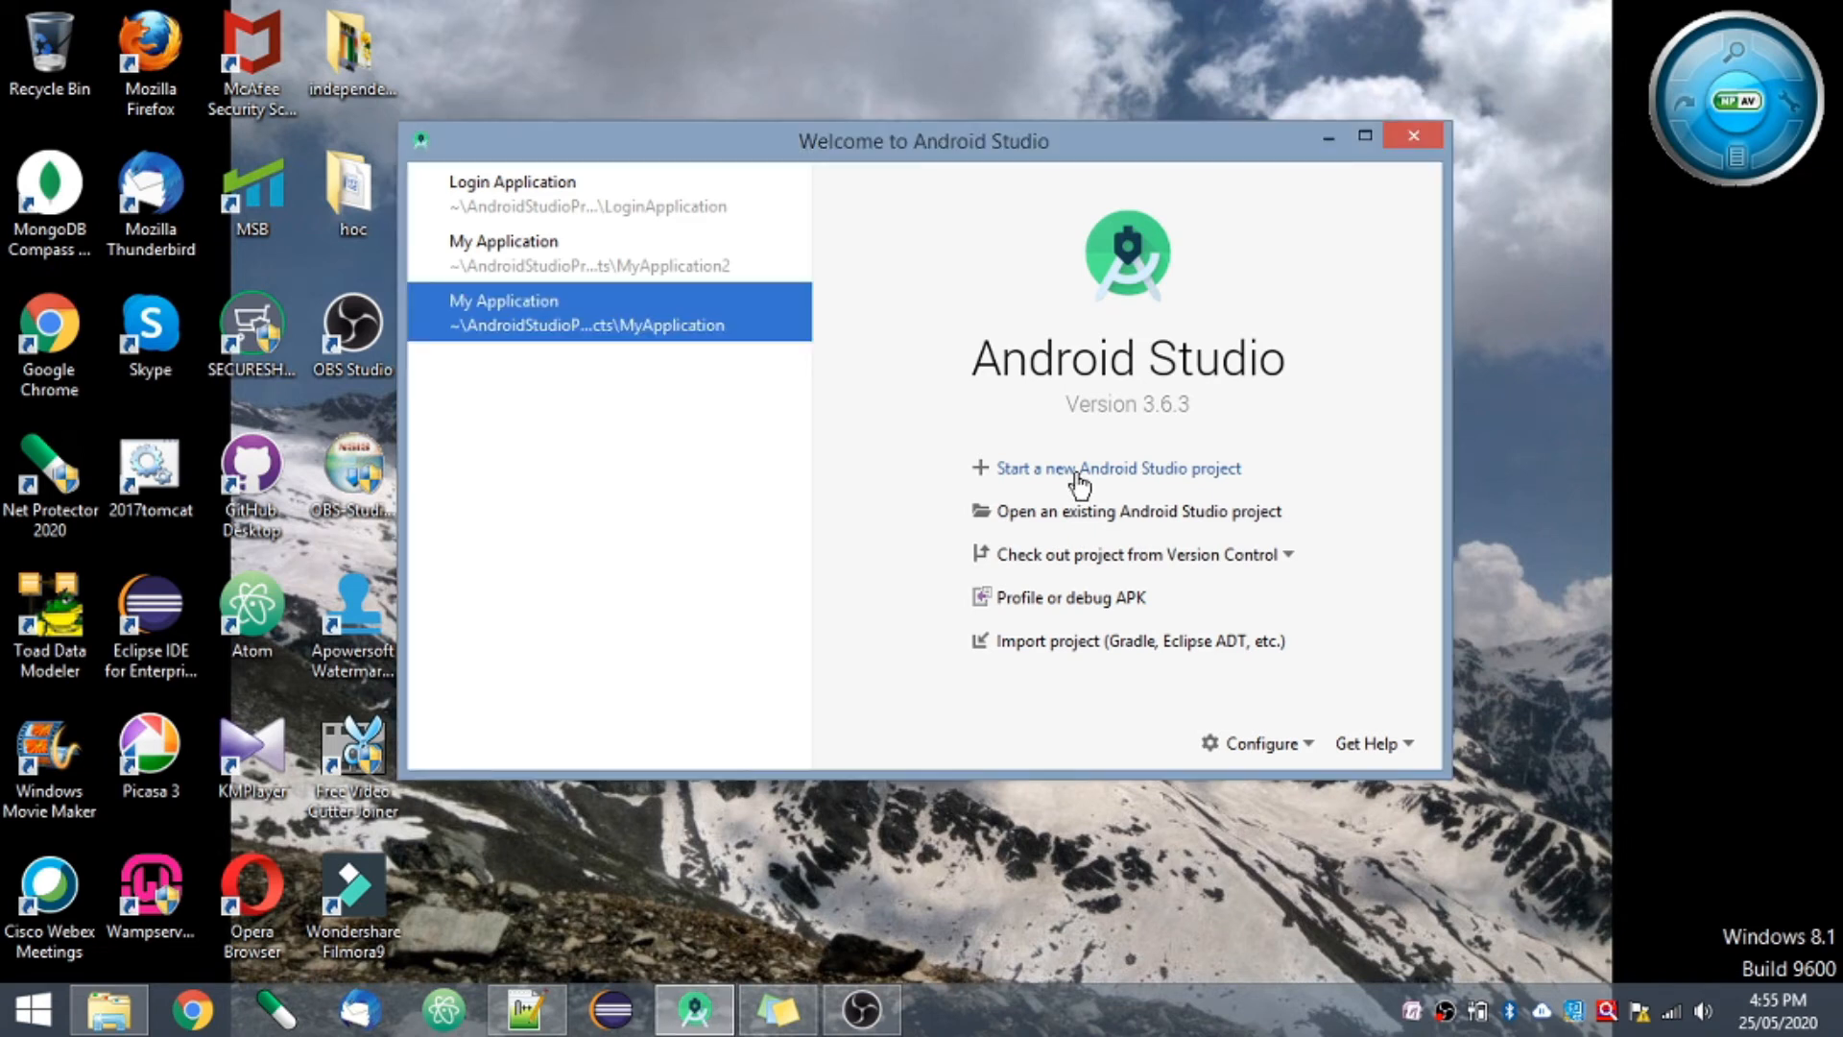
click(1079, 477)
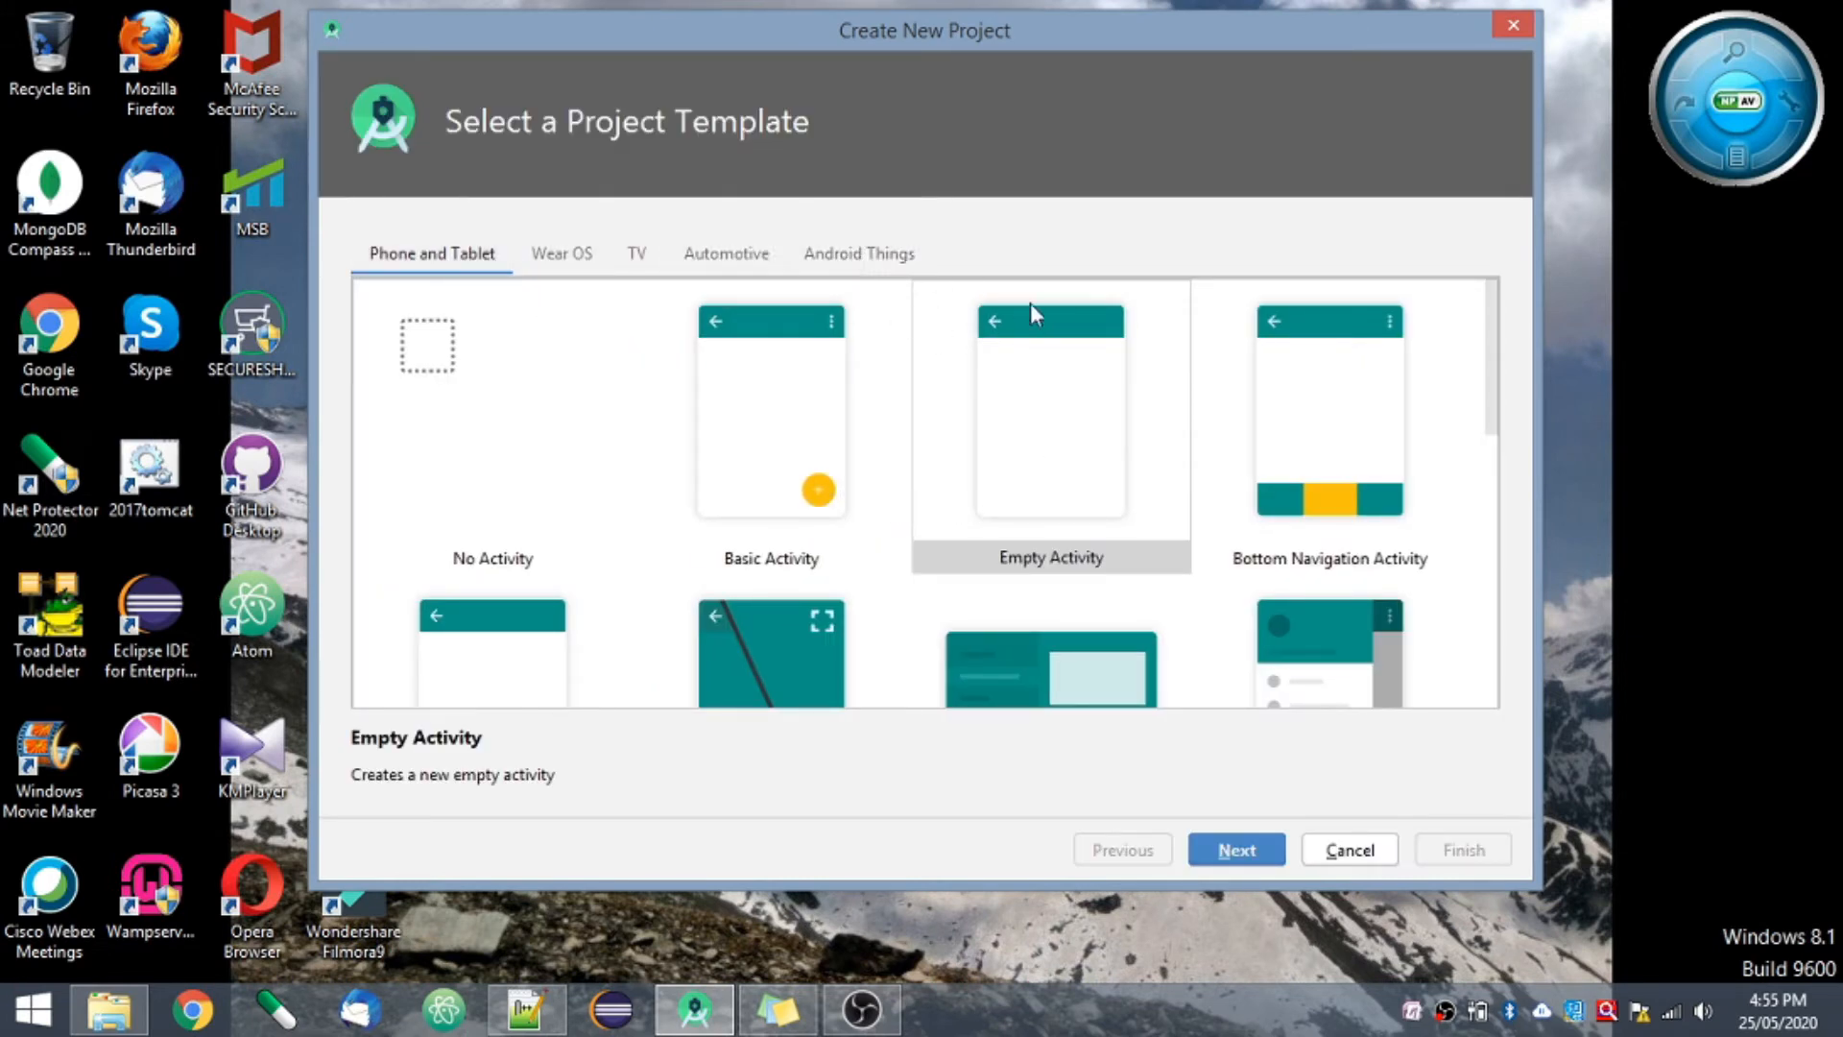
click(1087, 466)
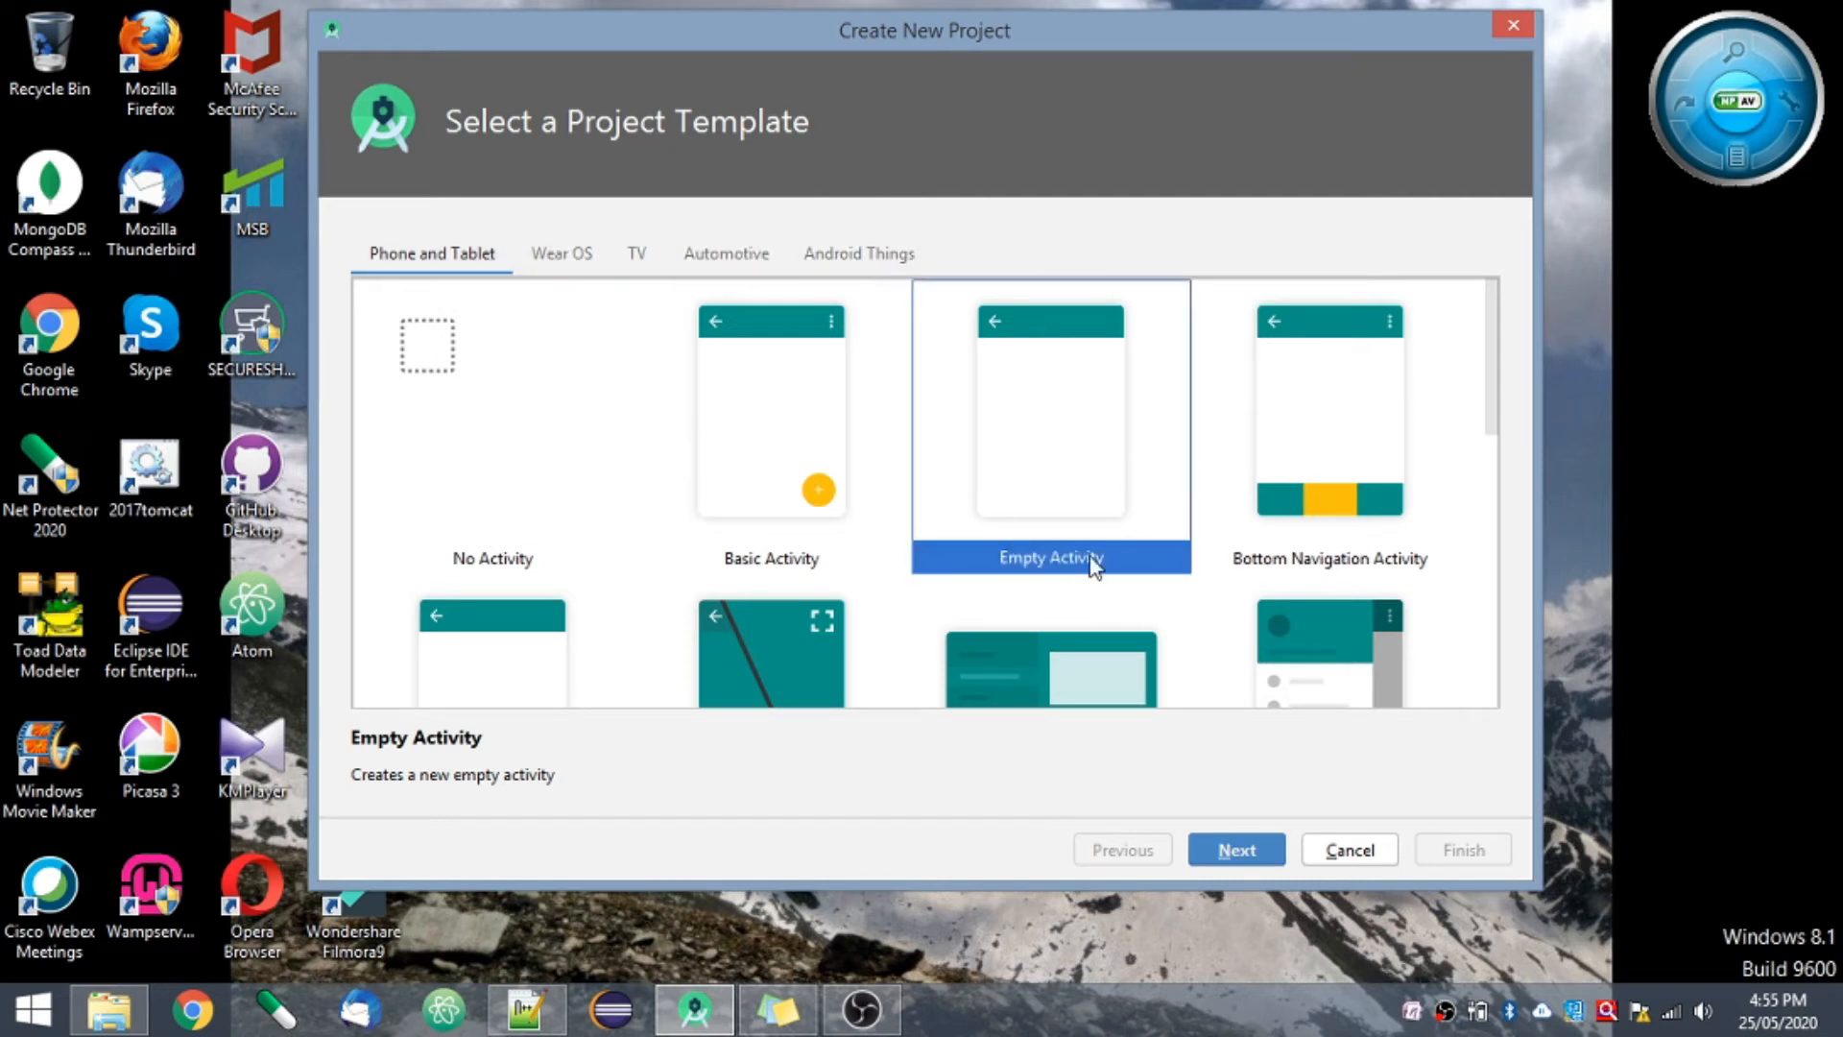
click(1239, 850)
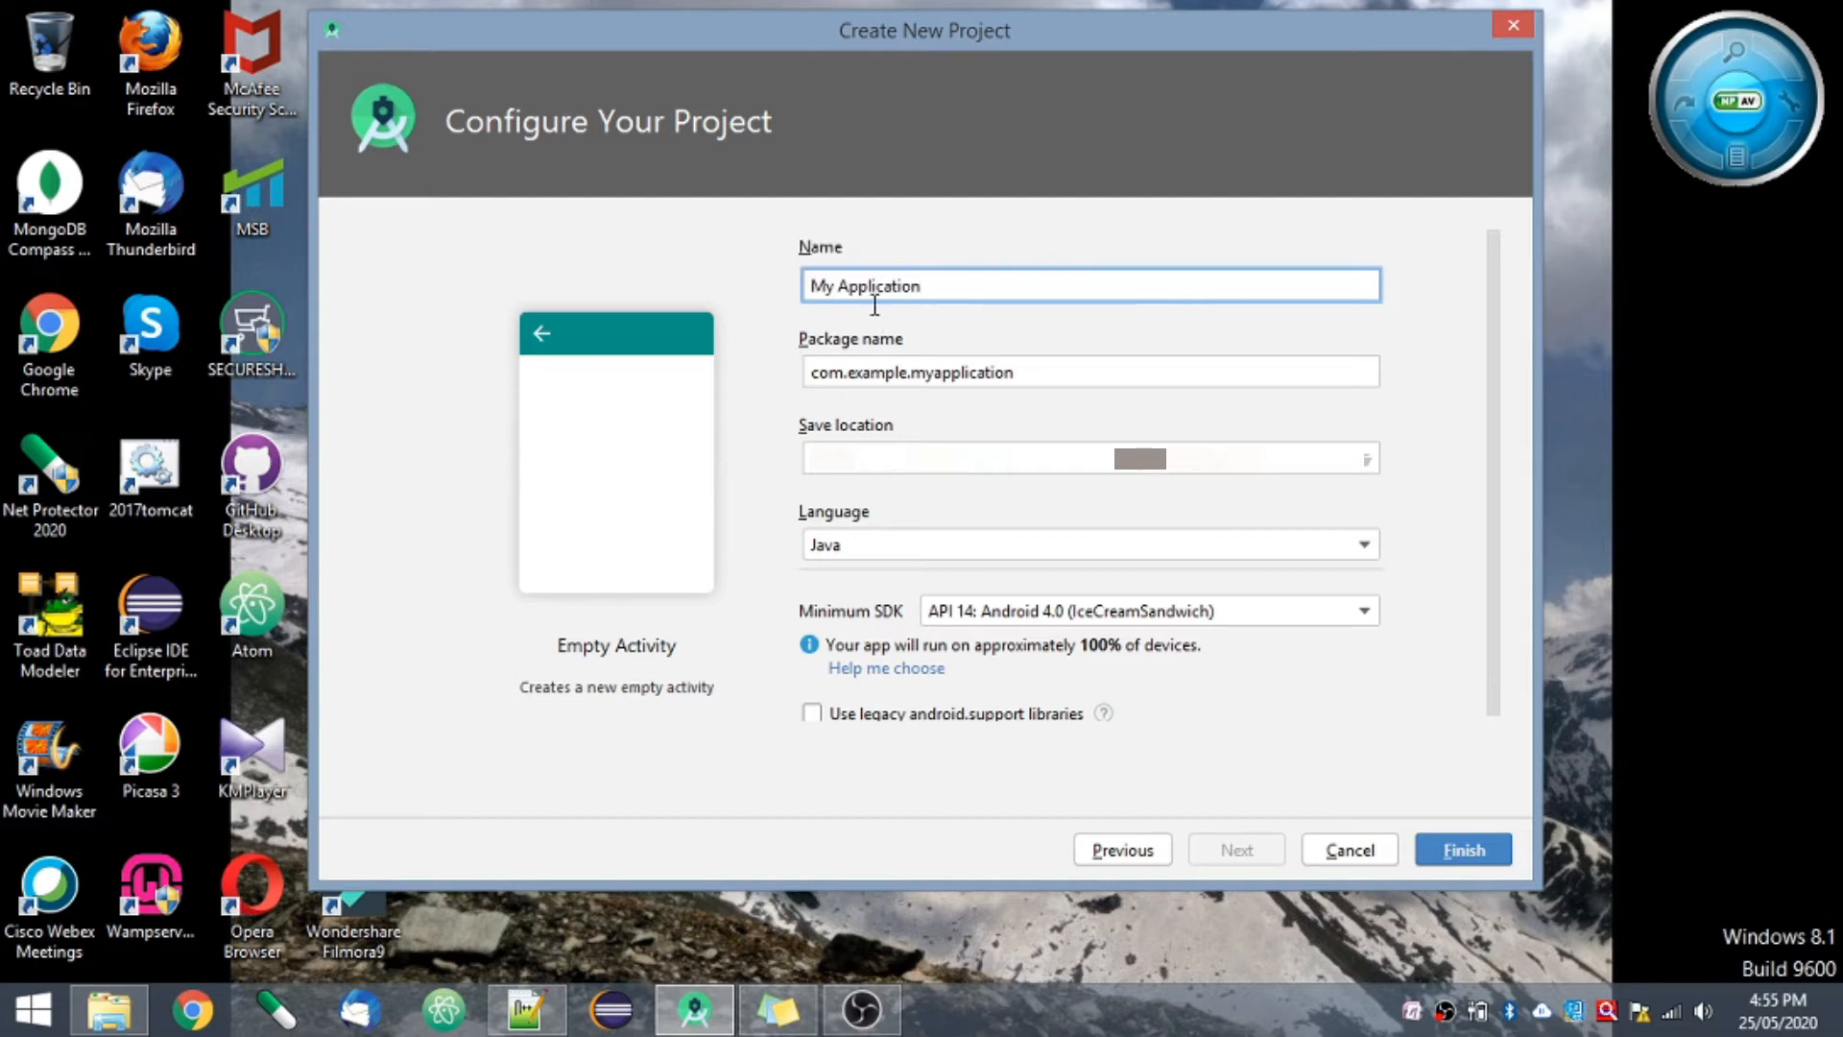
- Name the project Demo Application and create it with Java and minimum SDK API 14: Android 4.0 (IceCreamSandwich)
click(844, 286)
key(BackSpace)
key(BackSpace)
key(BackSpace)
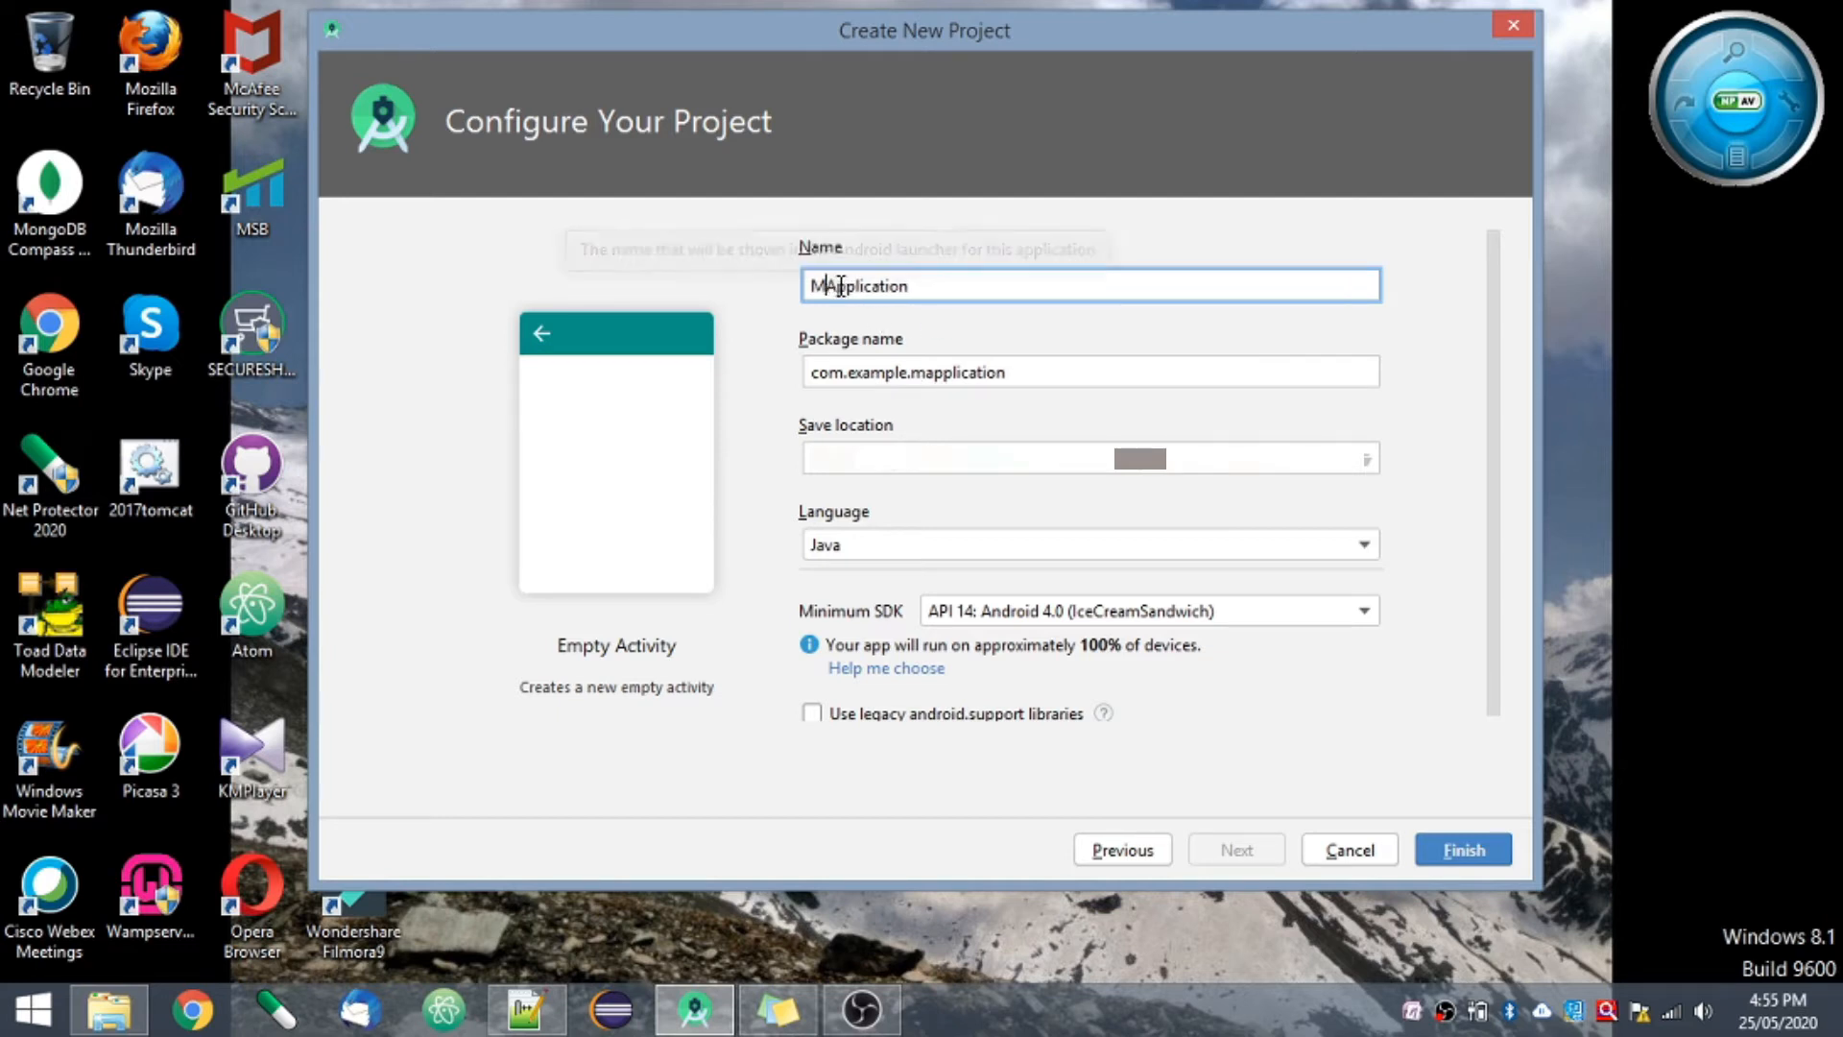
text(Demo)
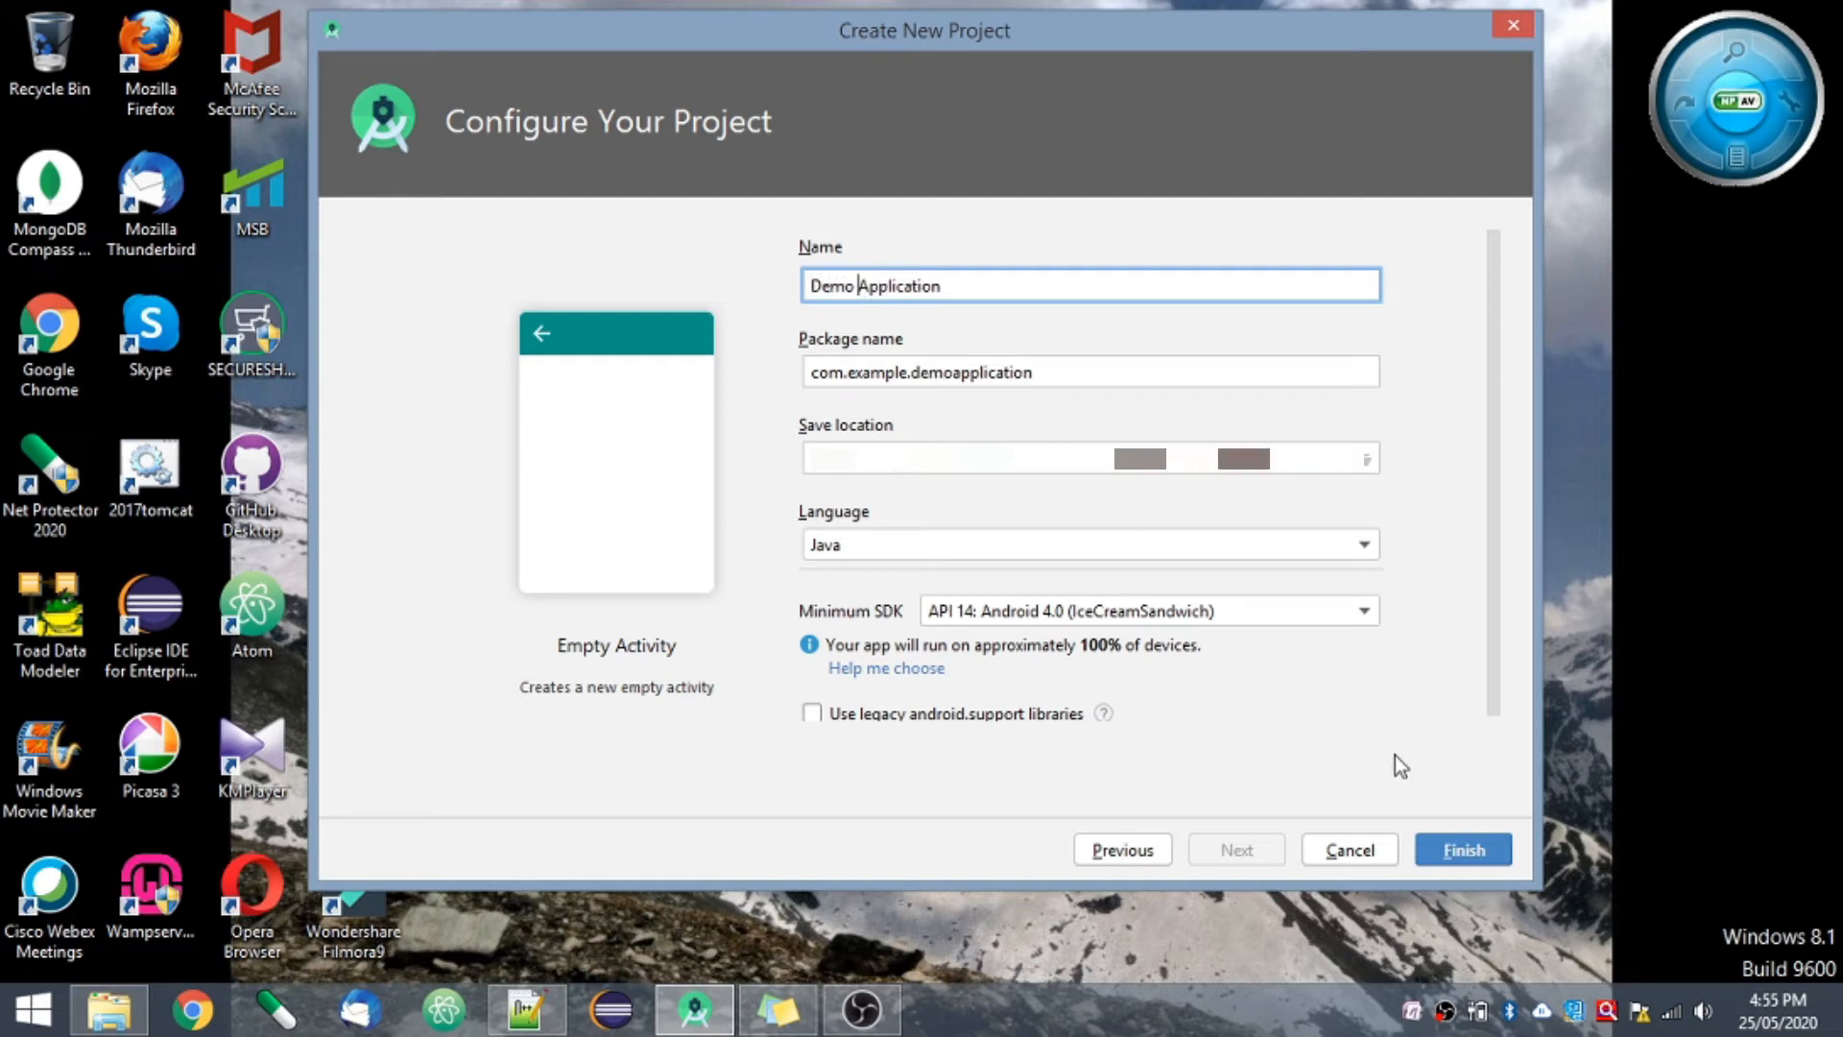
click(1444, 858)
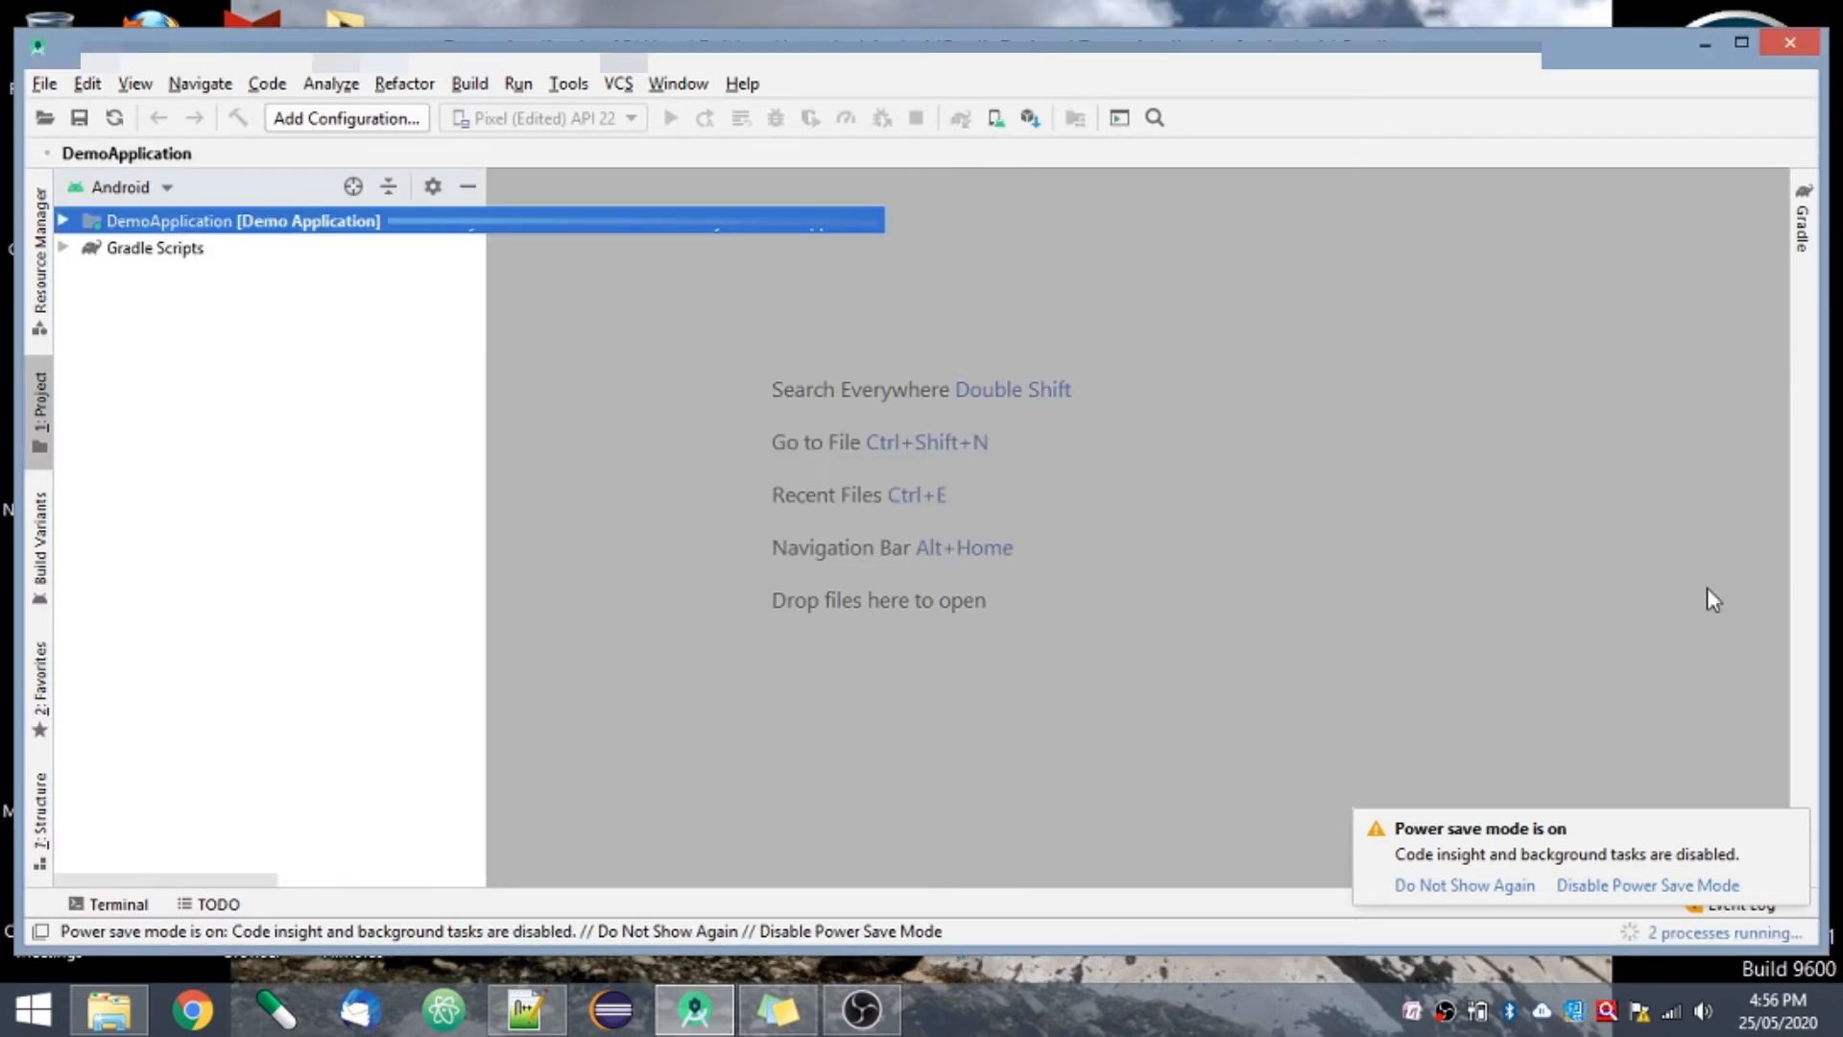
- Maximize the project window and examine the MainActivity class, its onCreate method and the setContentView call with the activity_main layout
click(1742, 42)
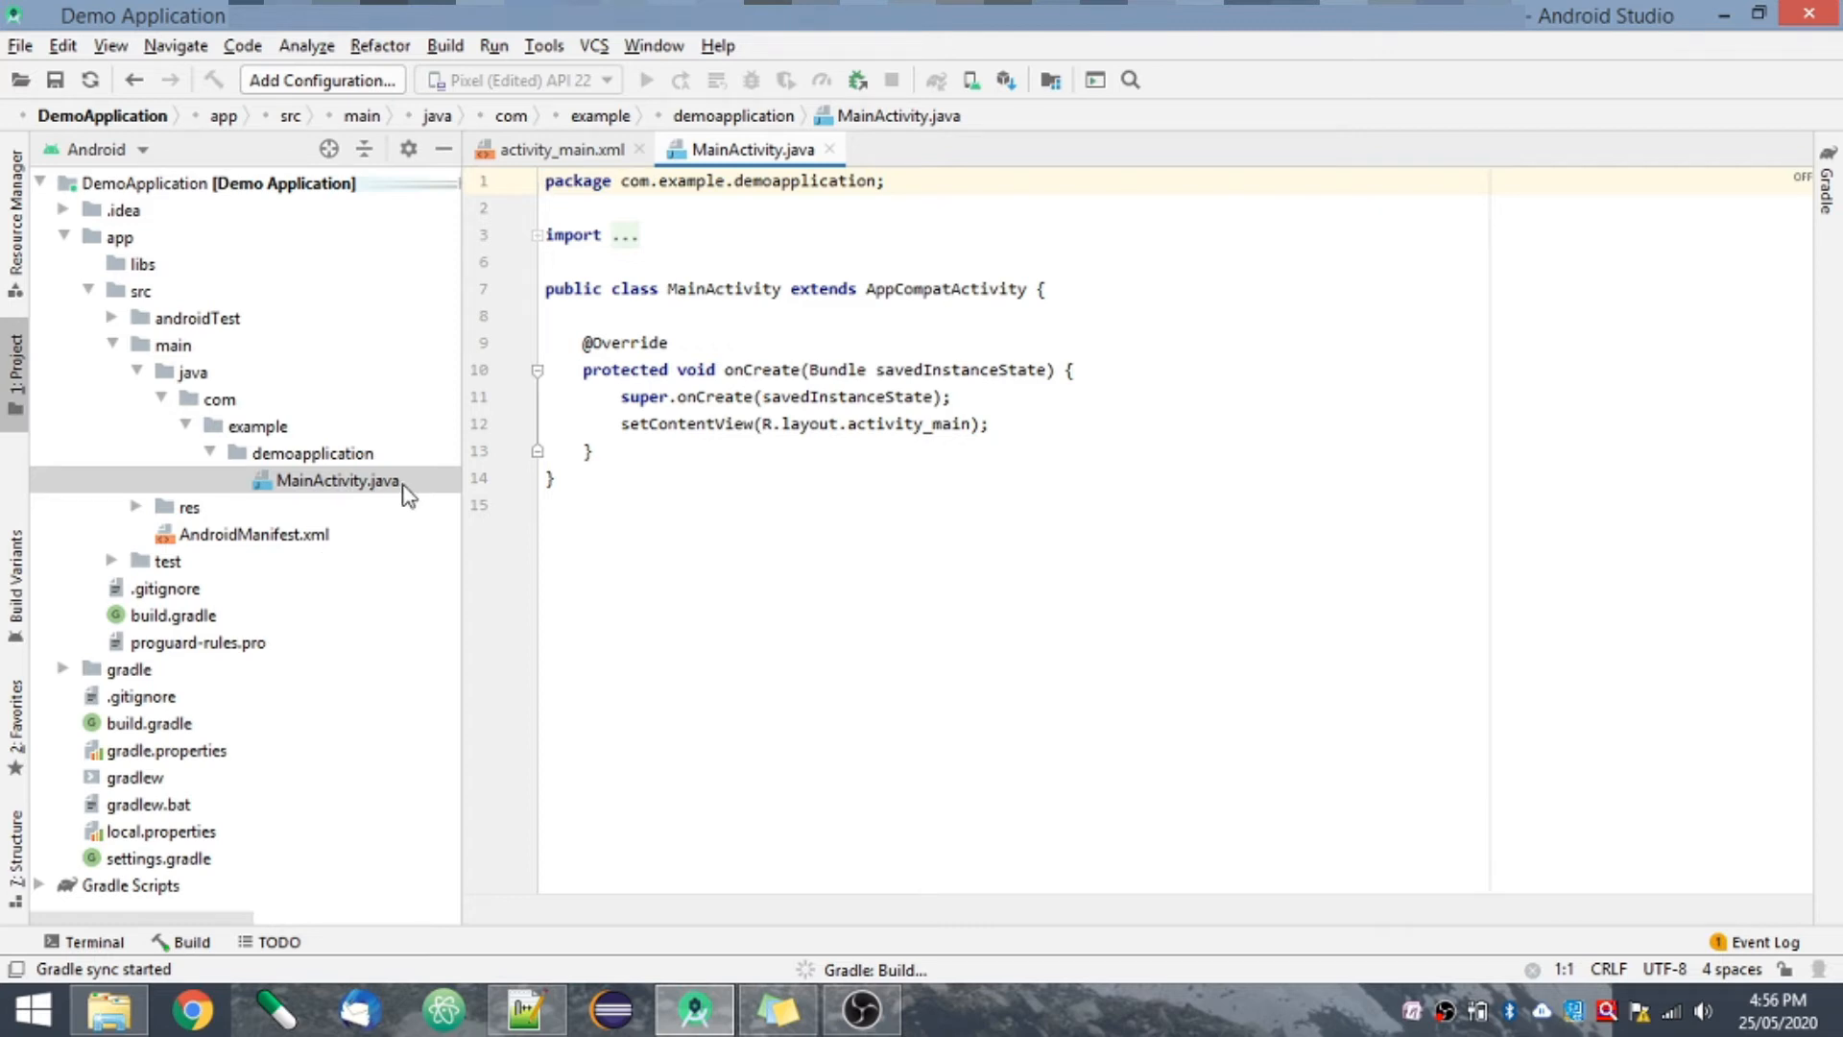
click(760, 451)
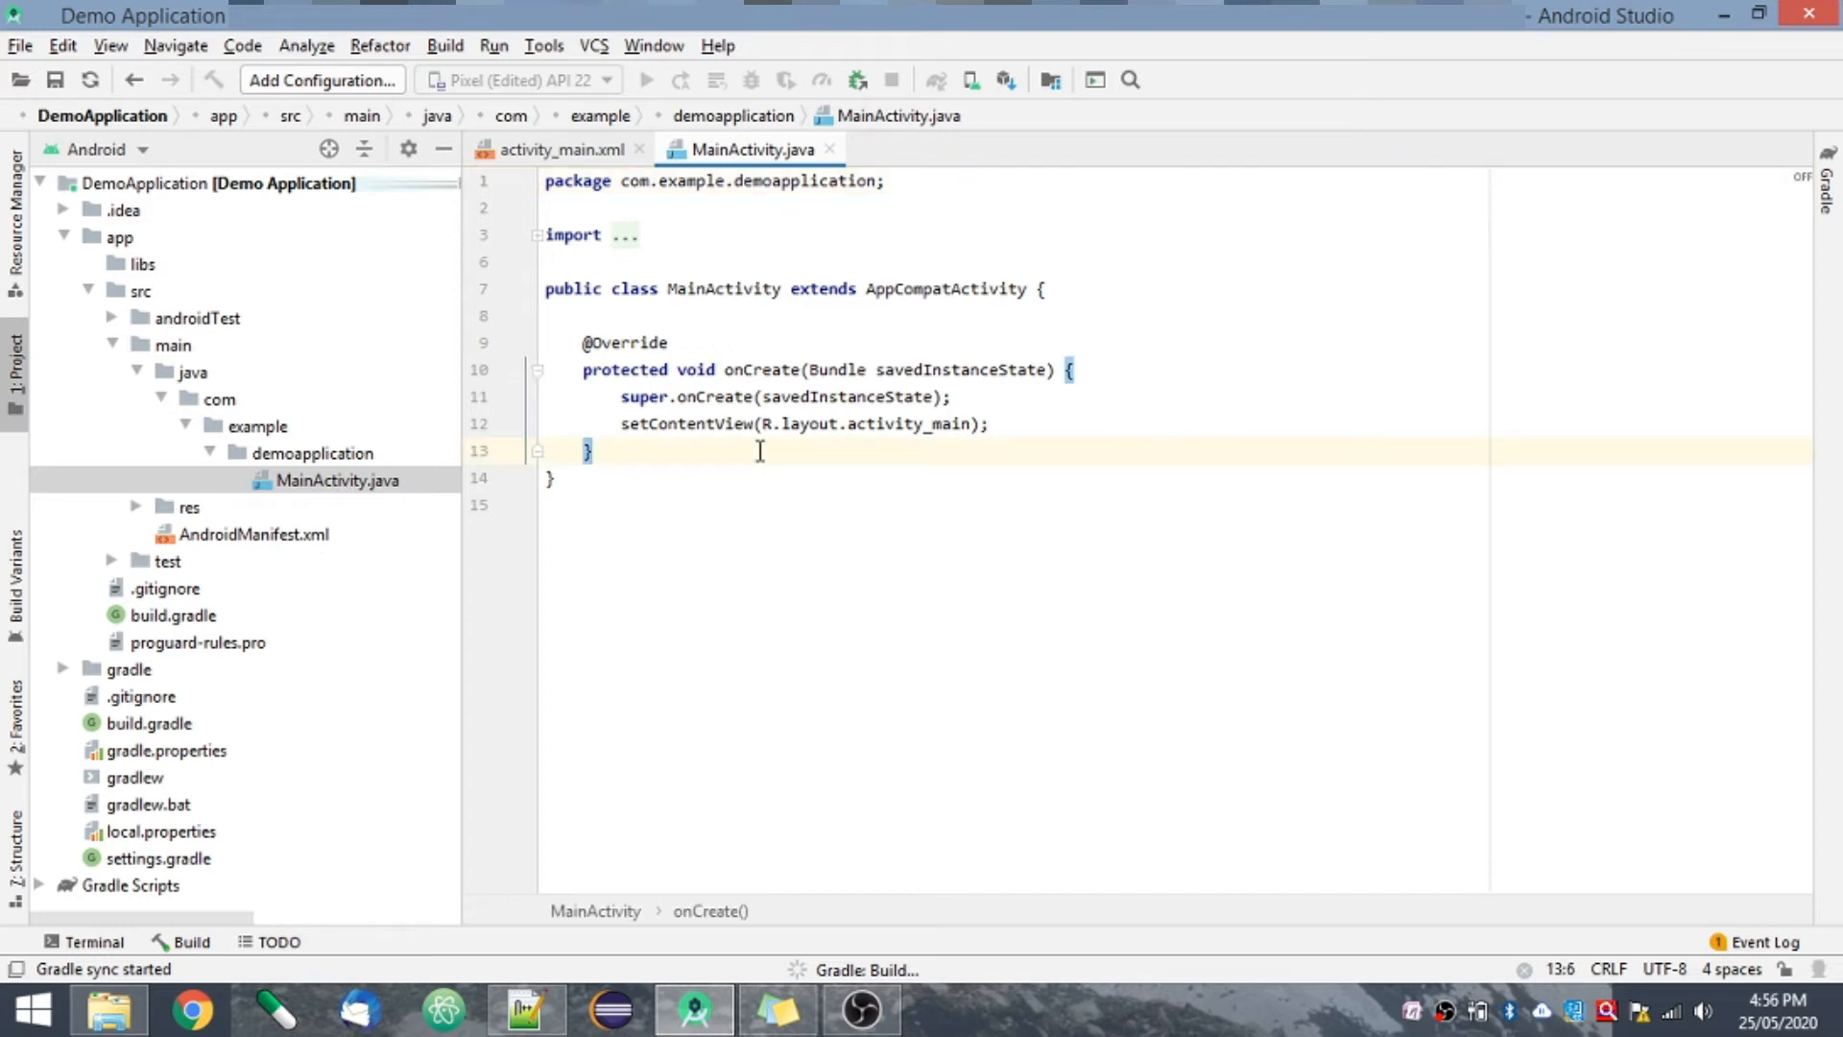
click(594, 478)
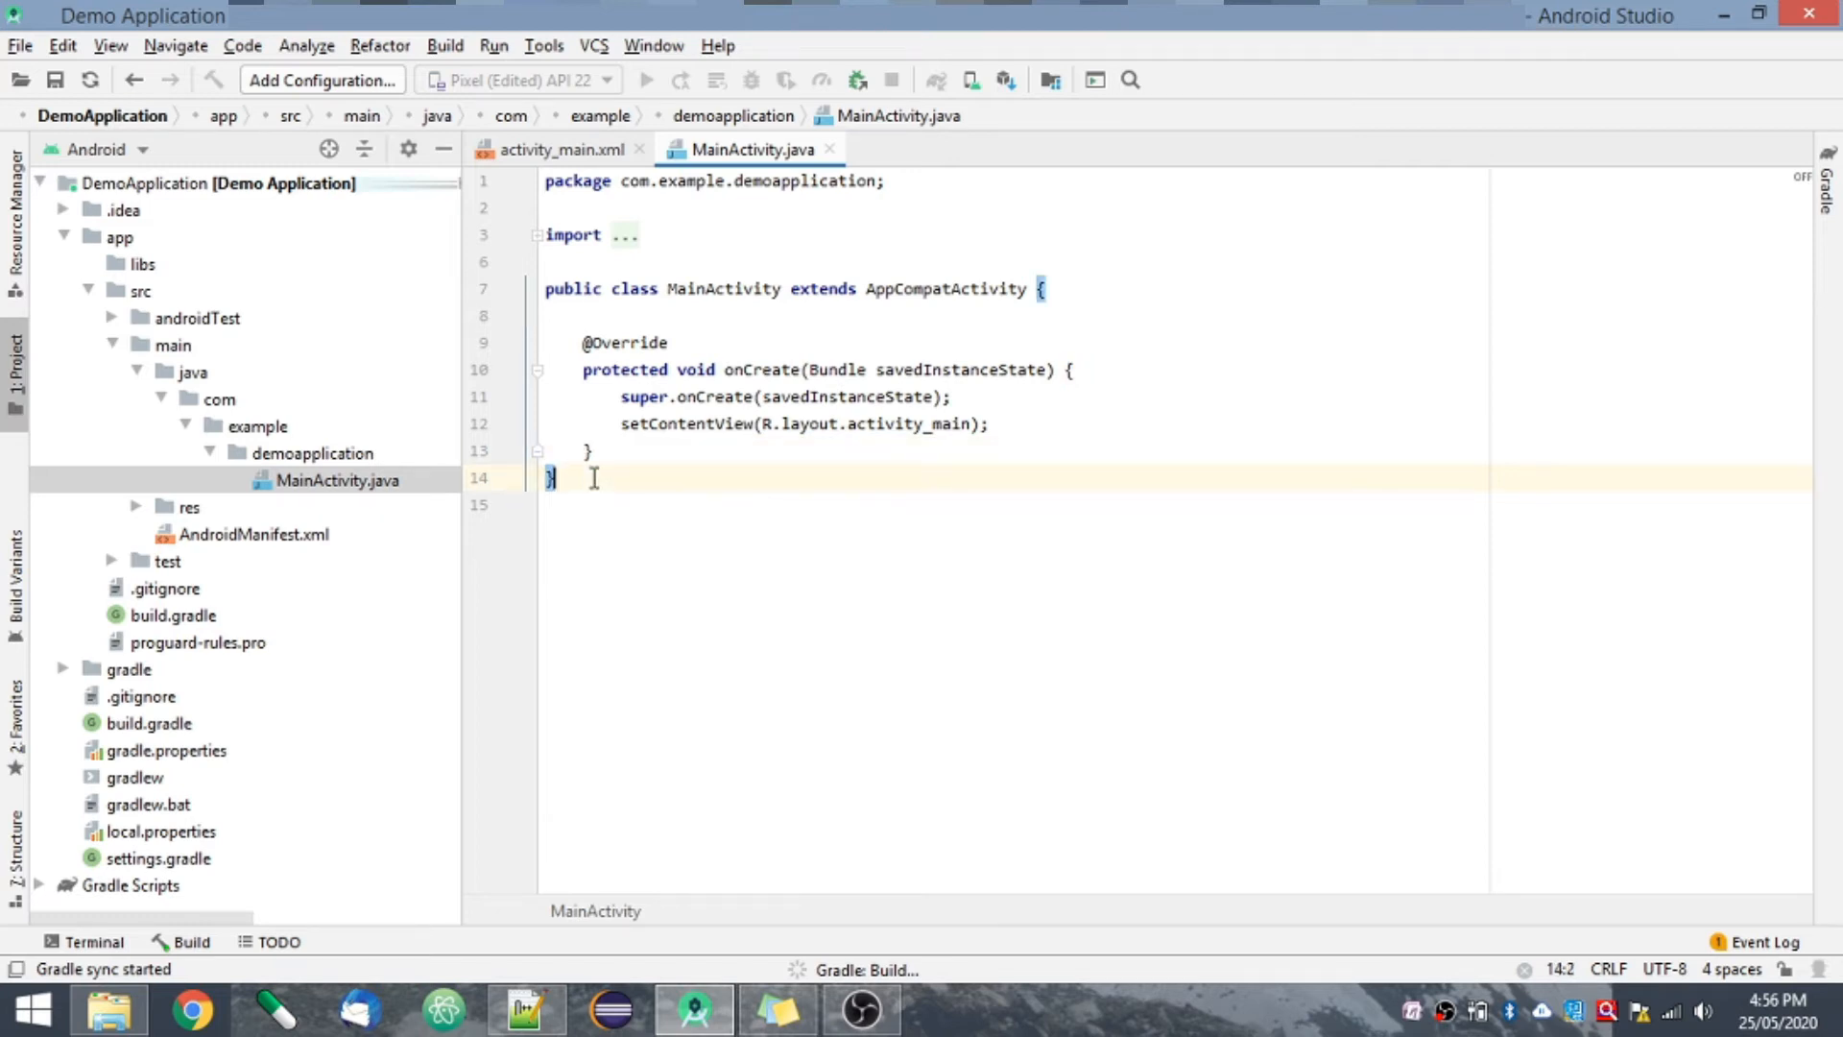
double_click(754, 290)
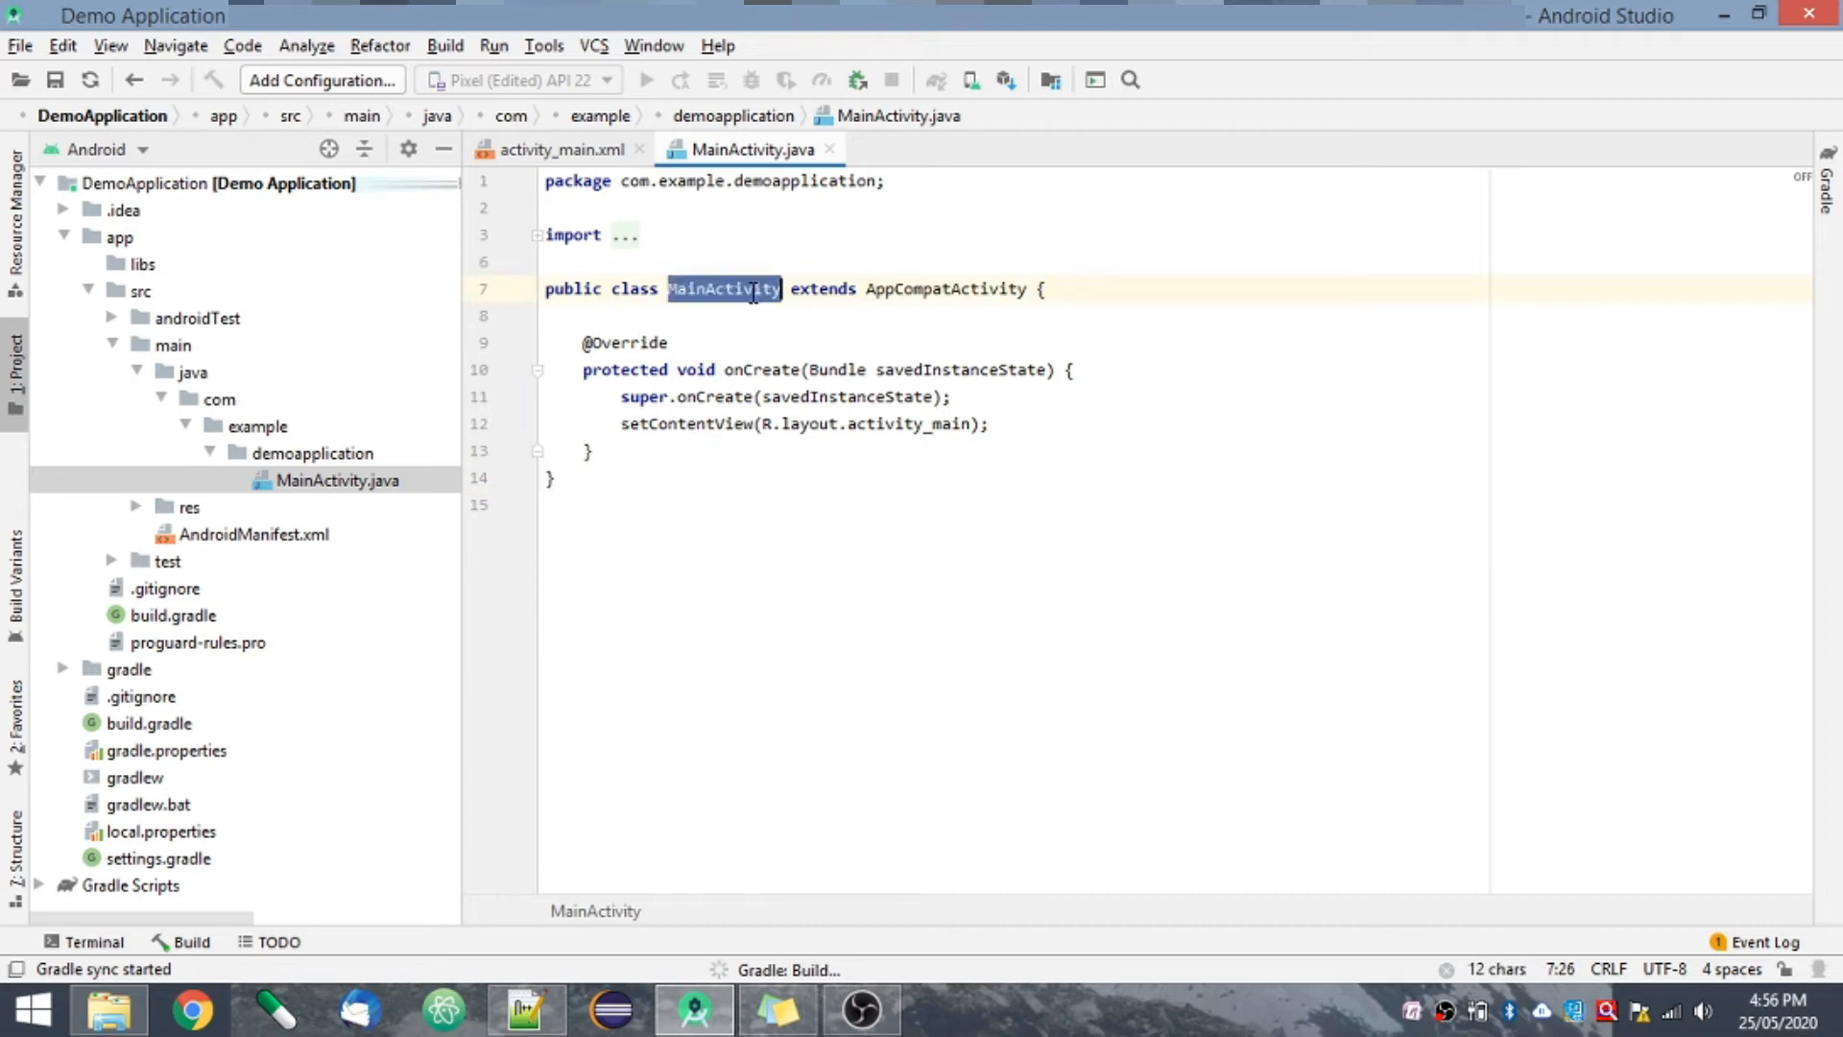
double_click(735, 375)
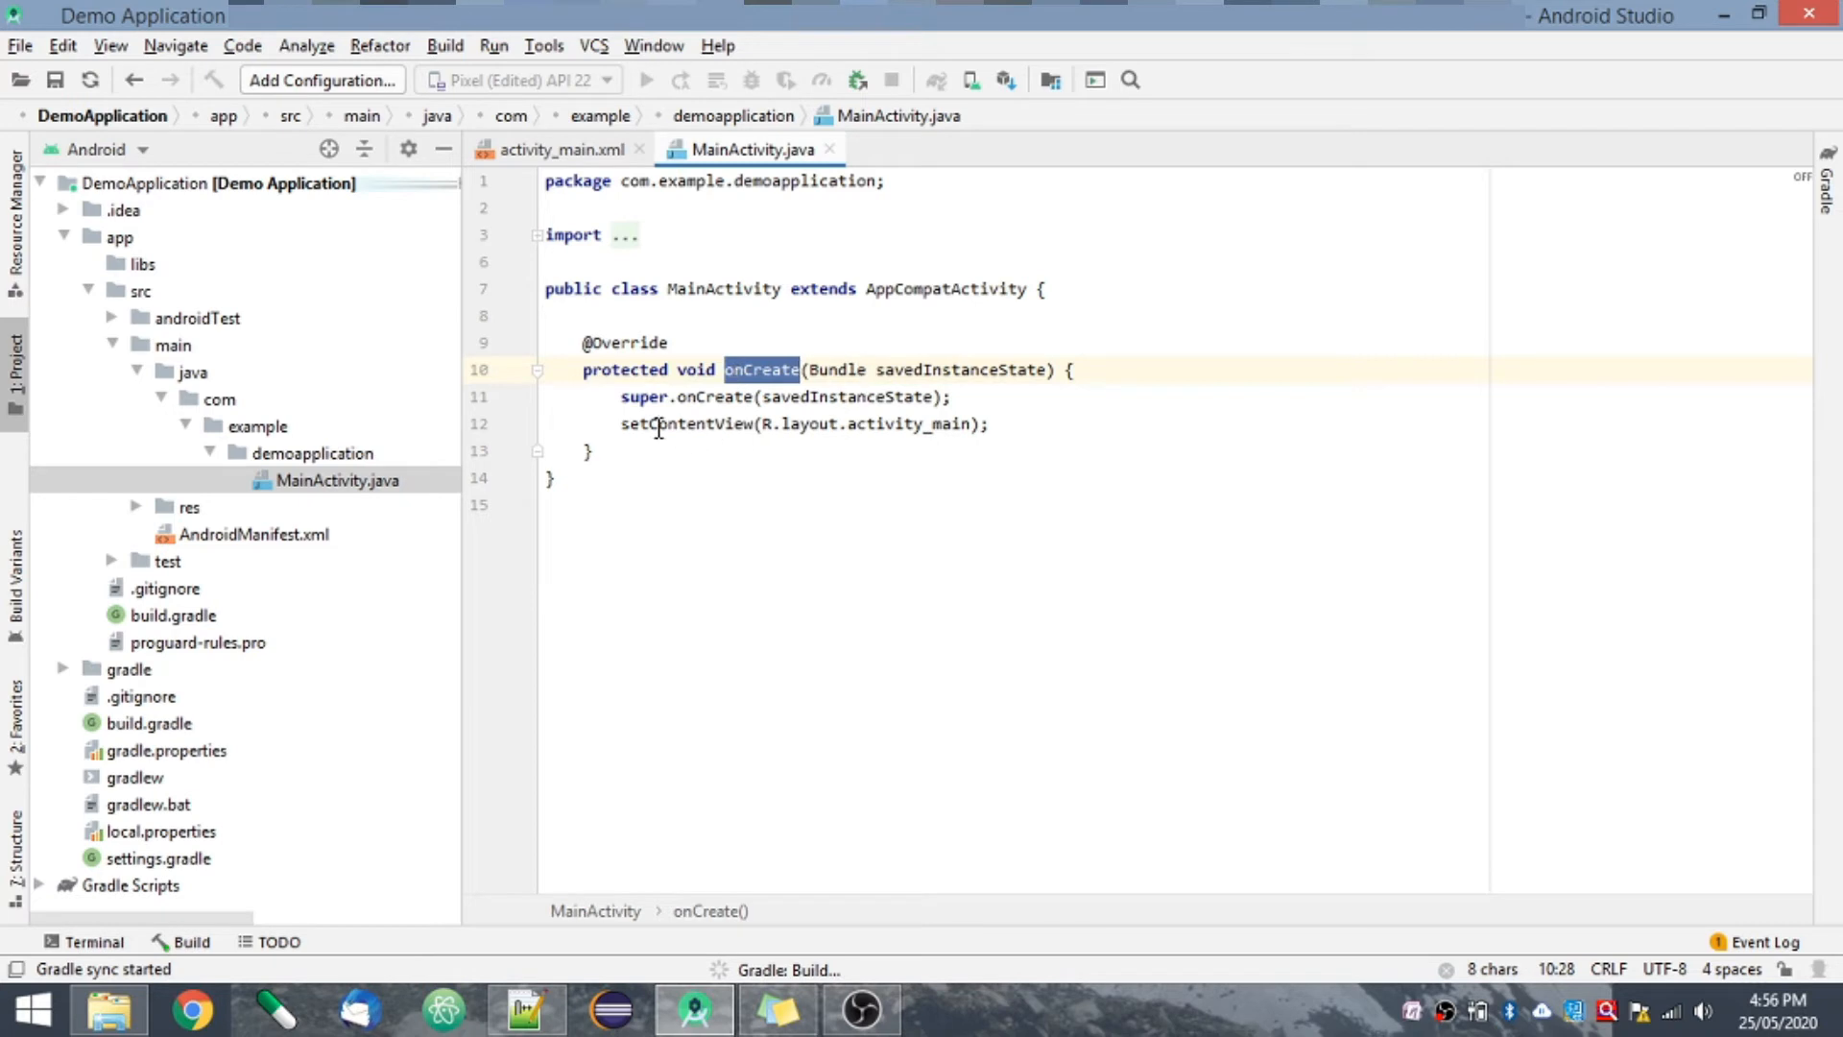
double_click(708, 426)
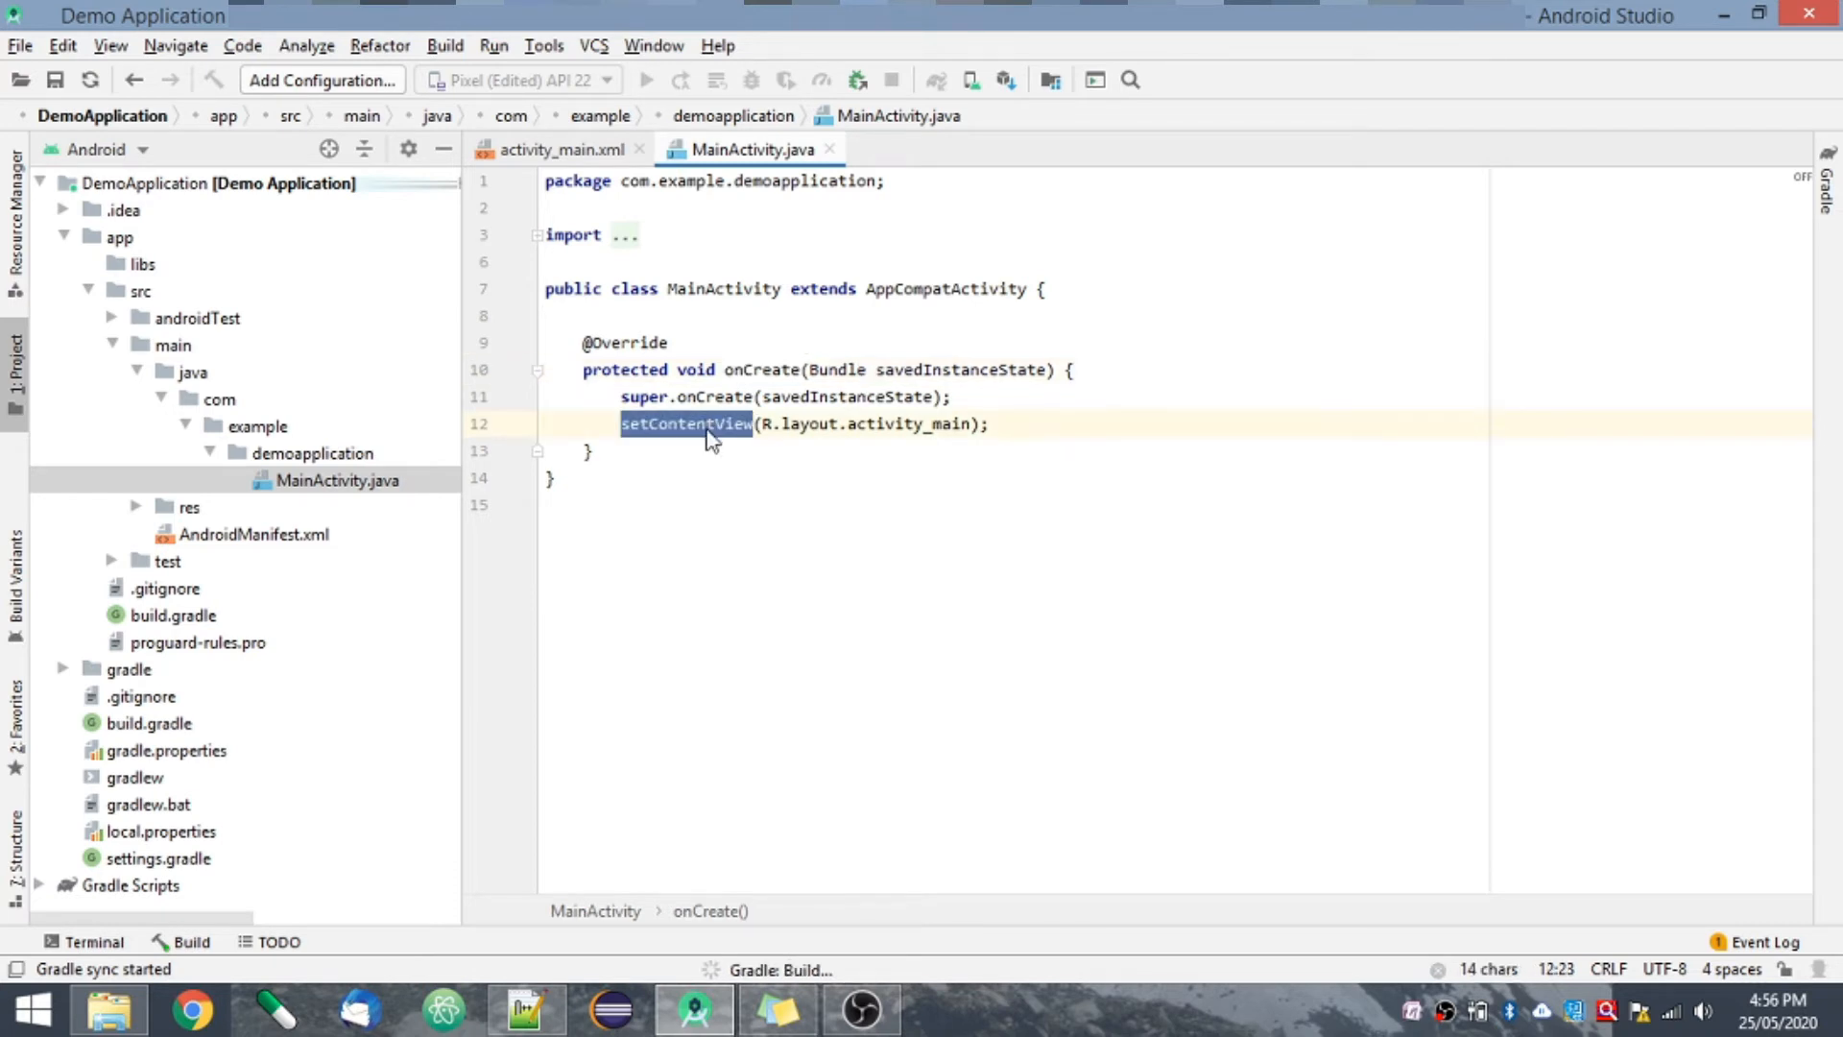
double_click(915, 425)
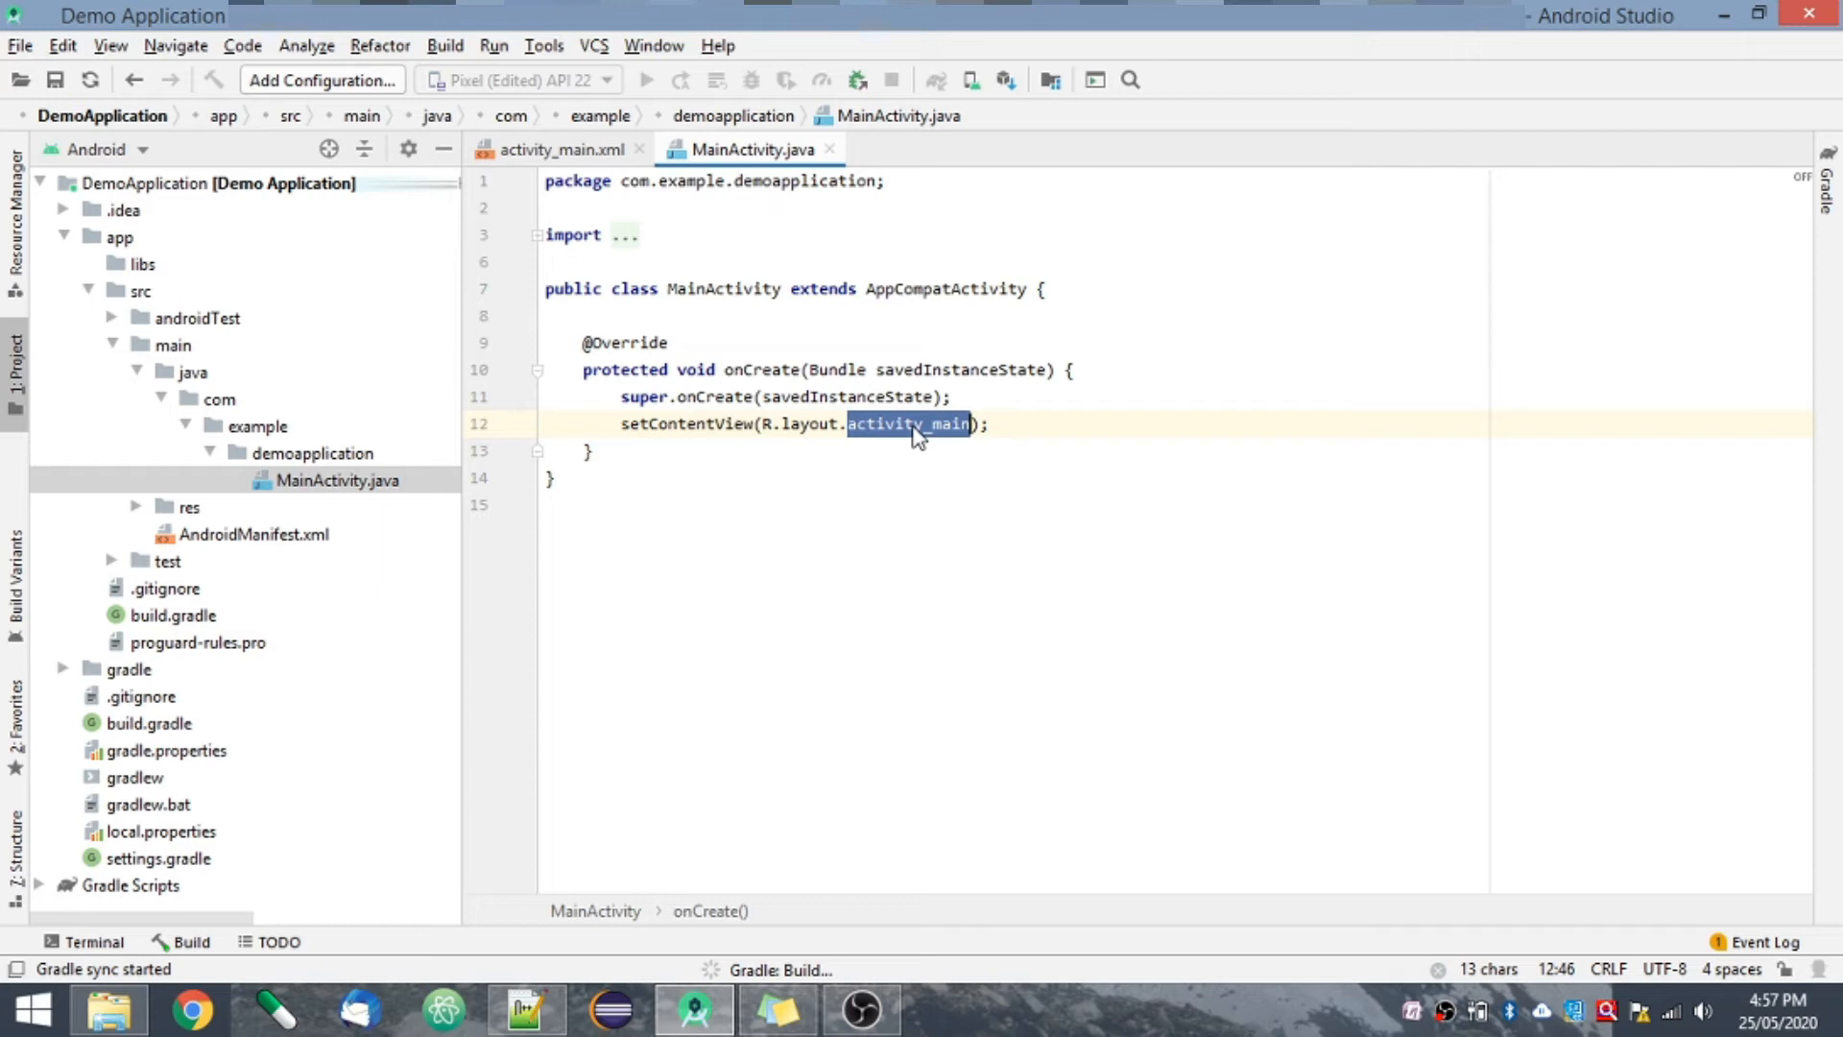
double_click(745, 371)
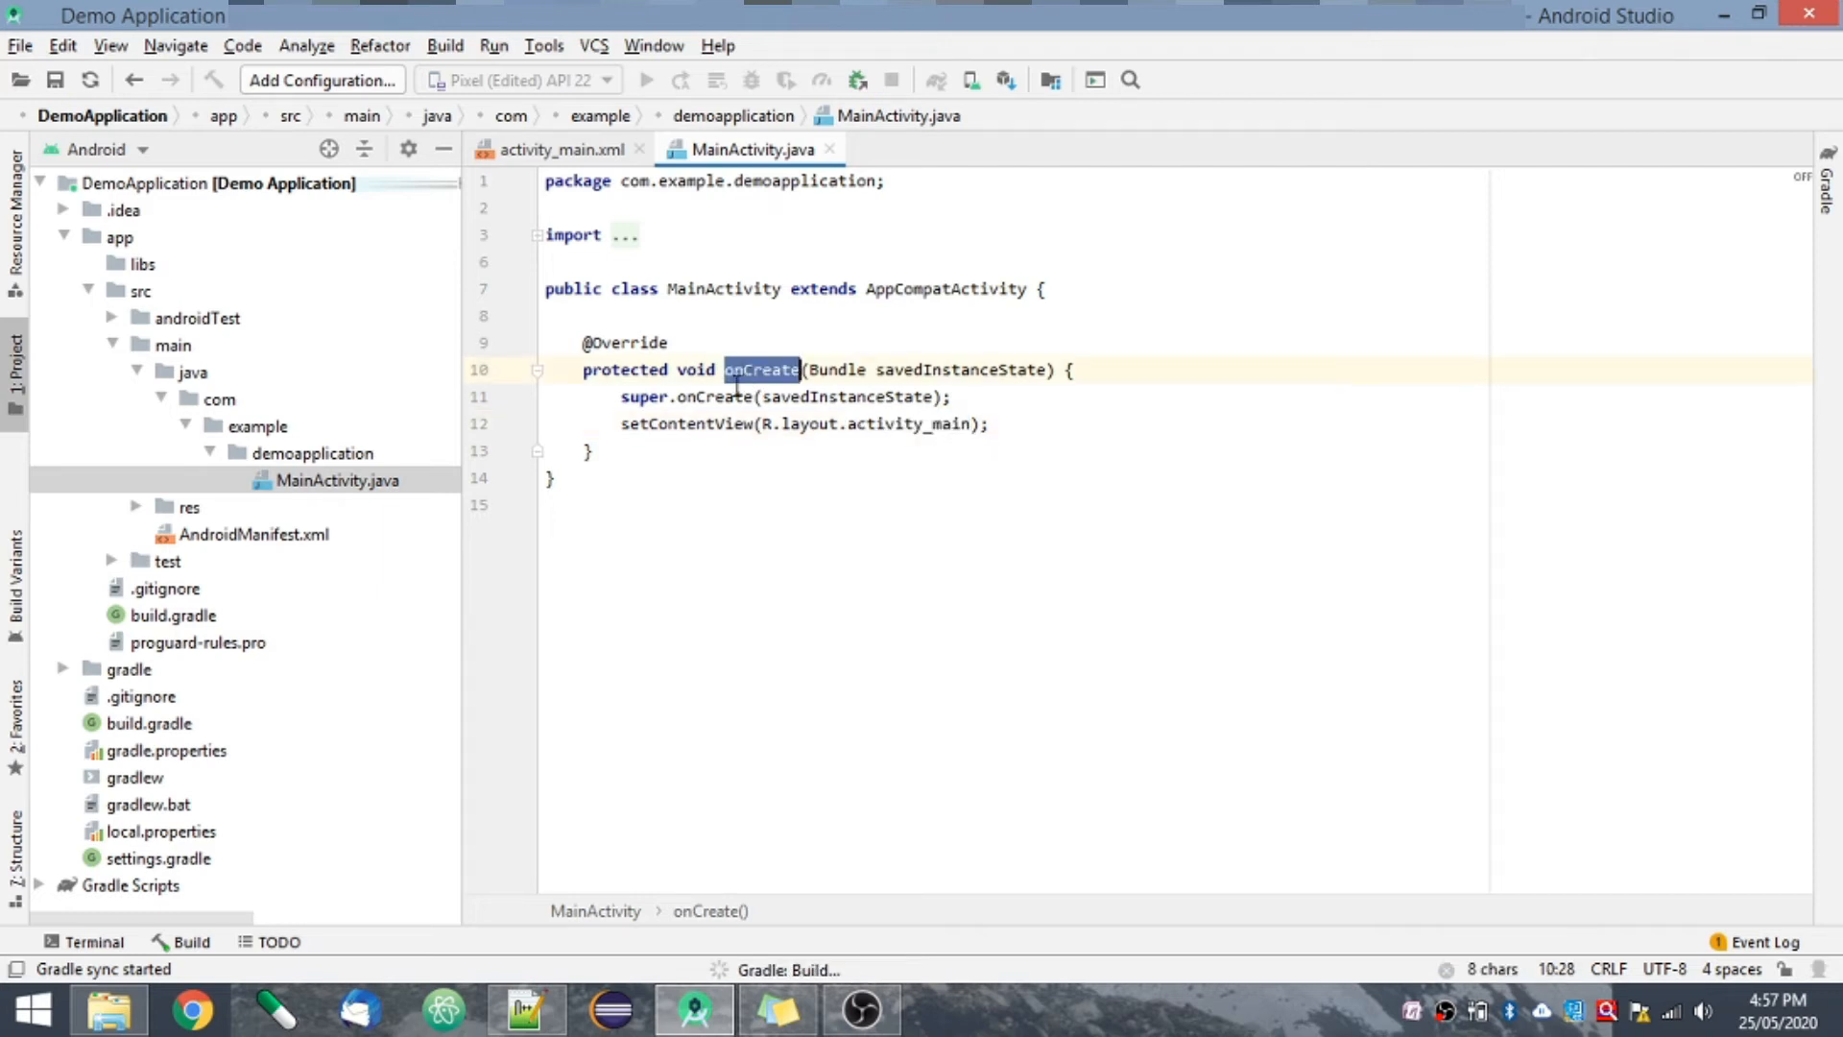
double_click(702, 425)
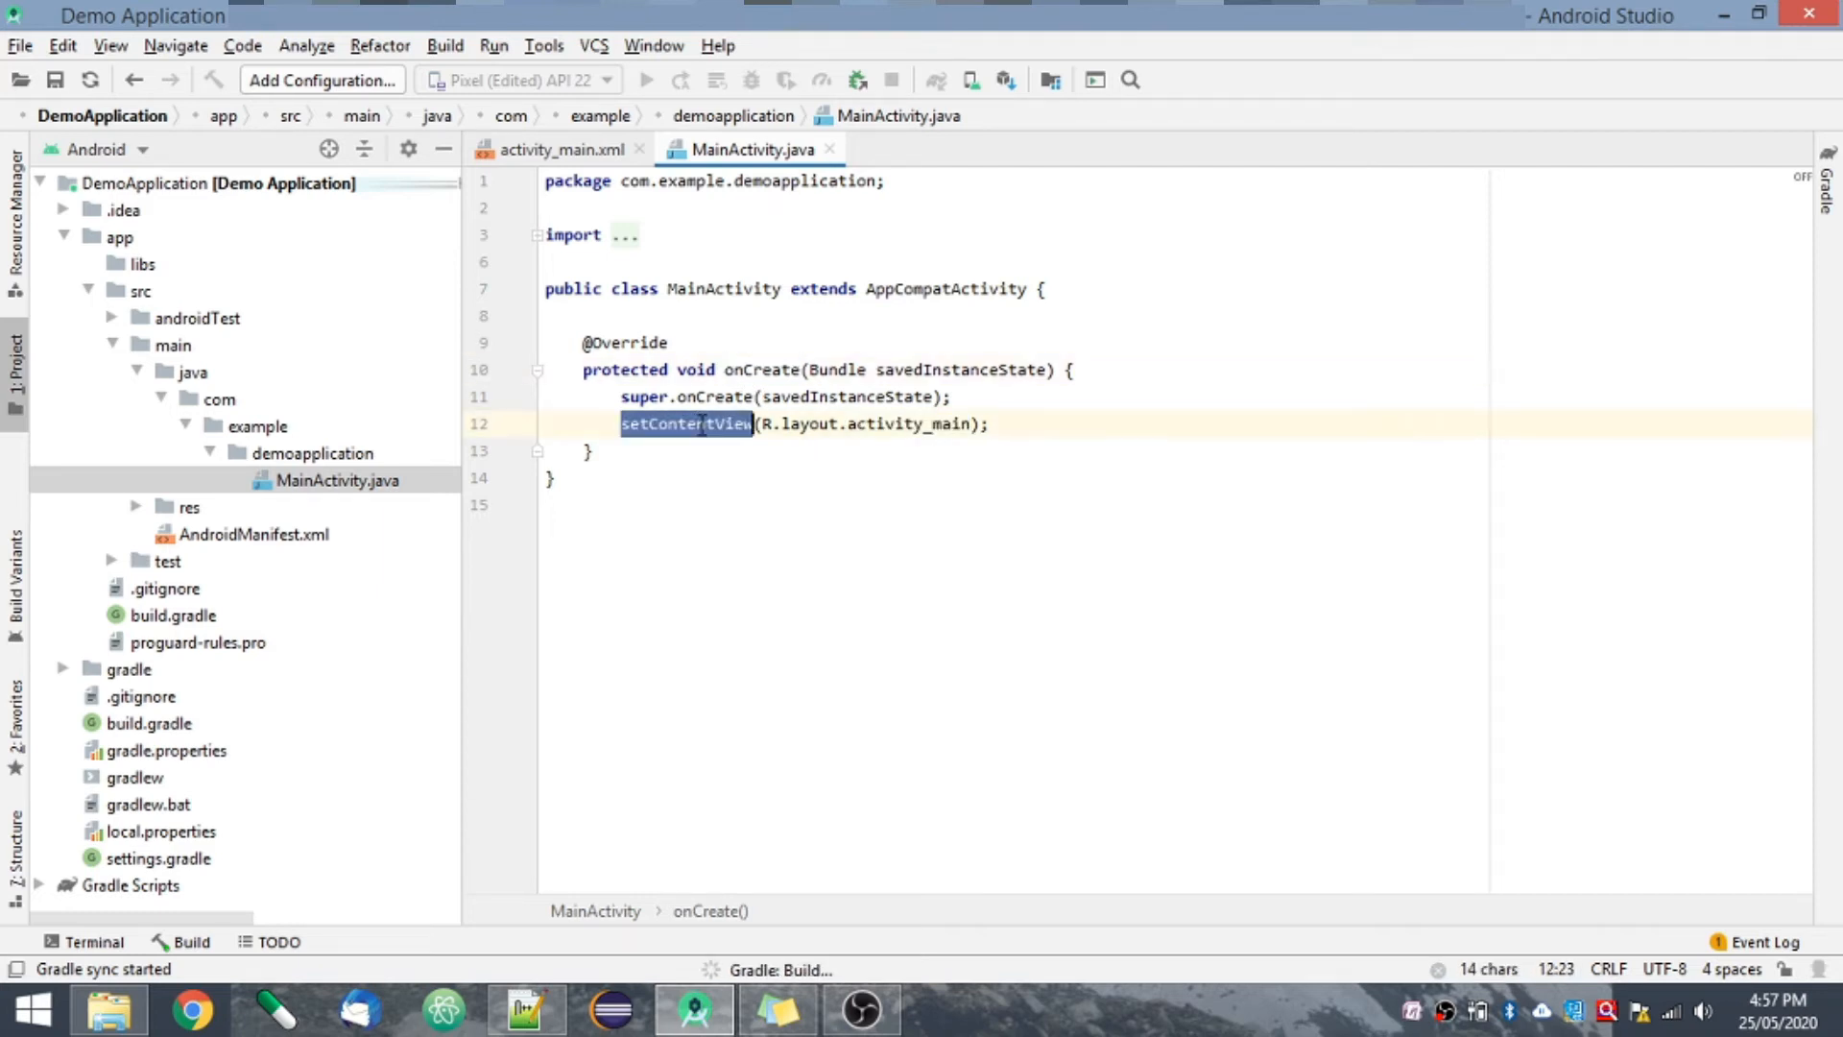
click(774, 372)
double_click(774, 373)
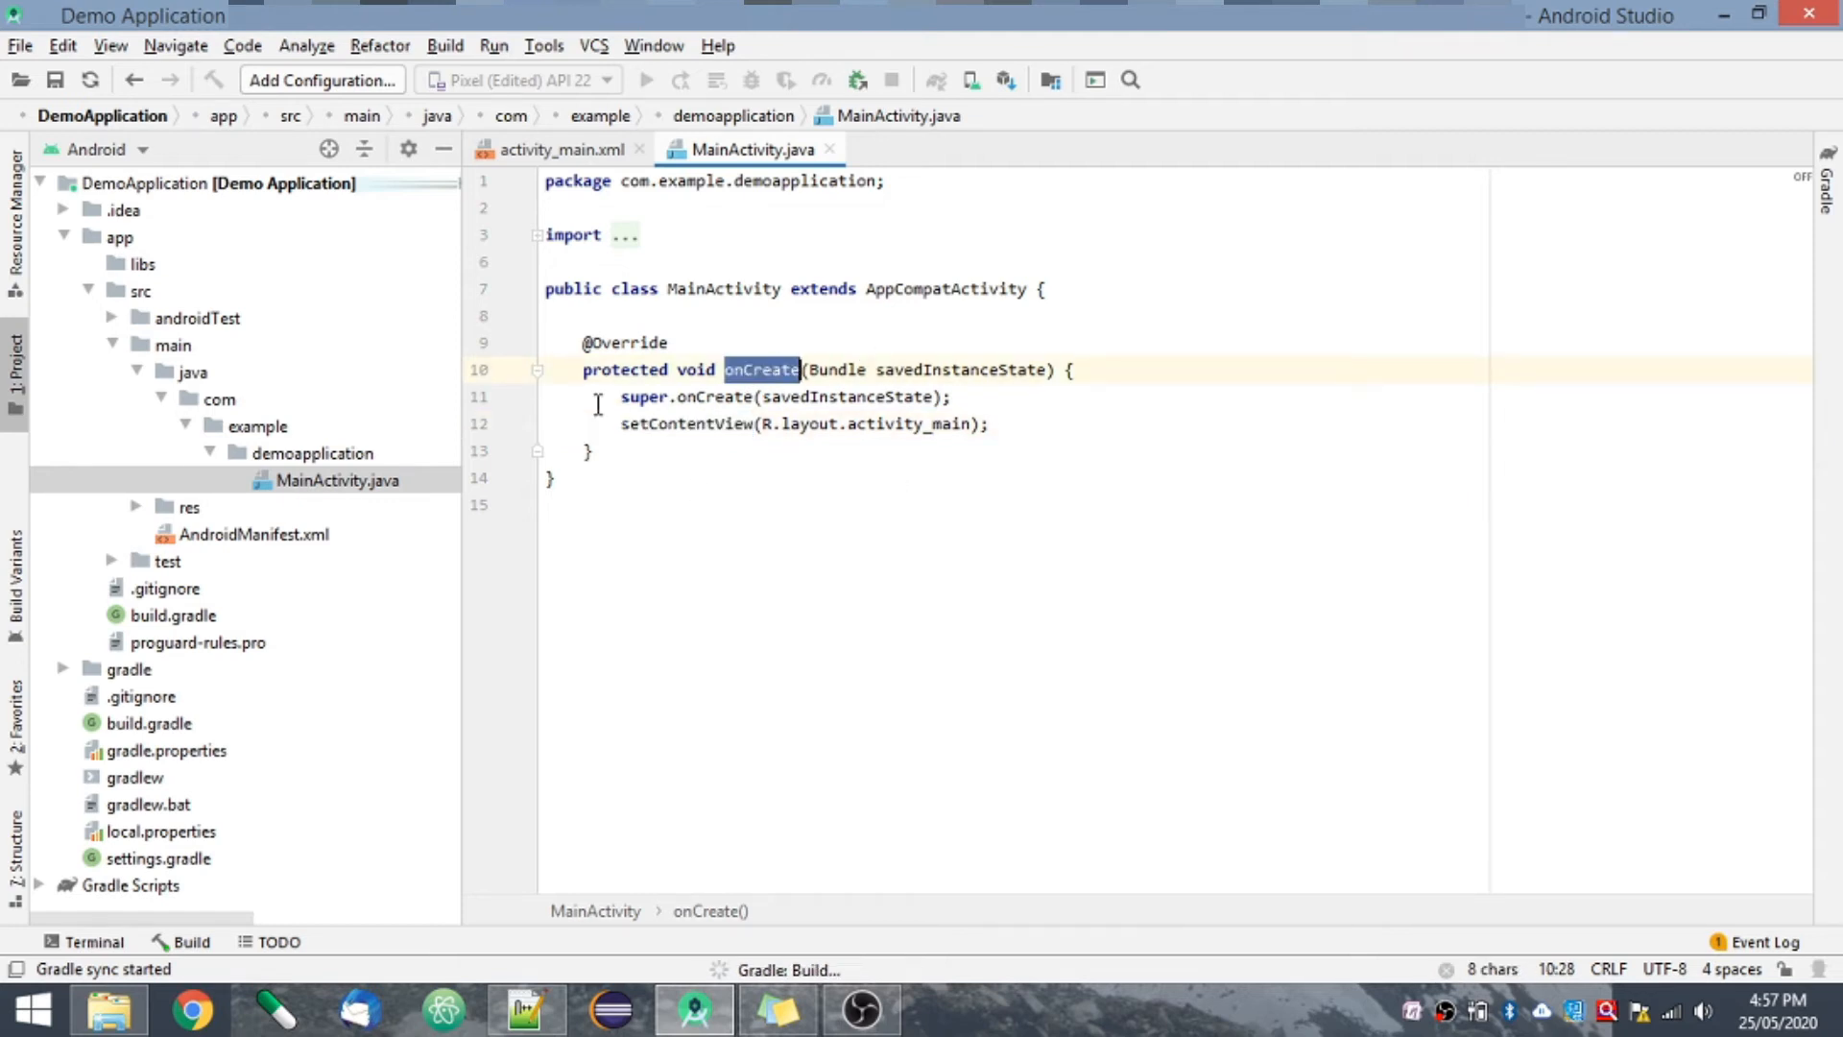
- Examine the setContentView(R.layout.activity_main) statement in the onCreate method of the MainActivity class
click(739, 564)
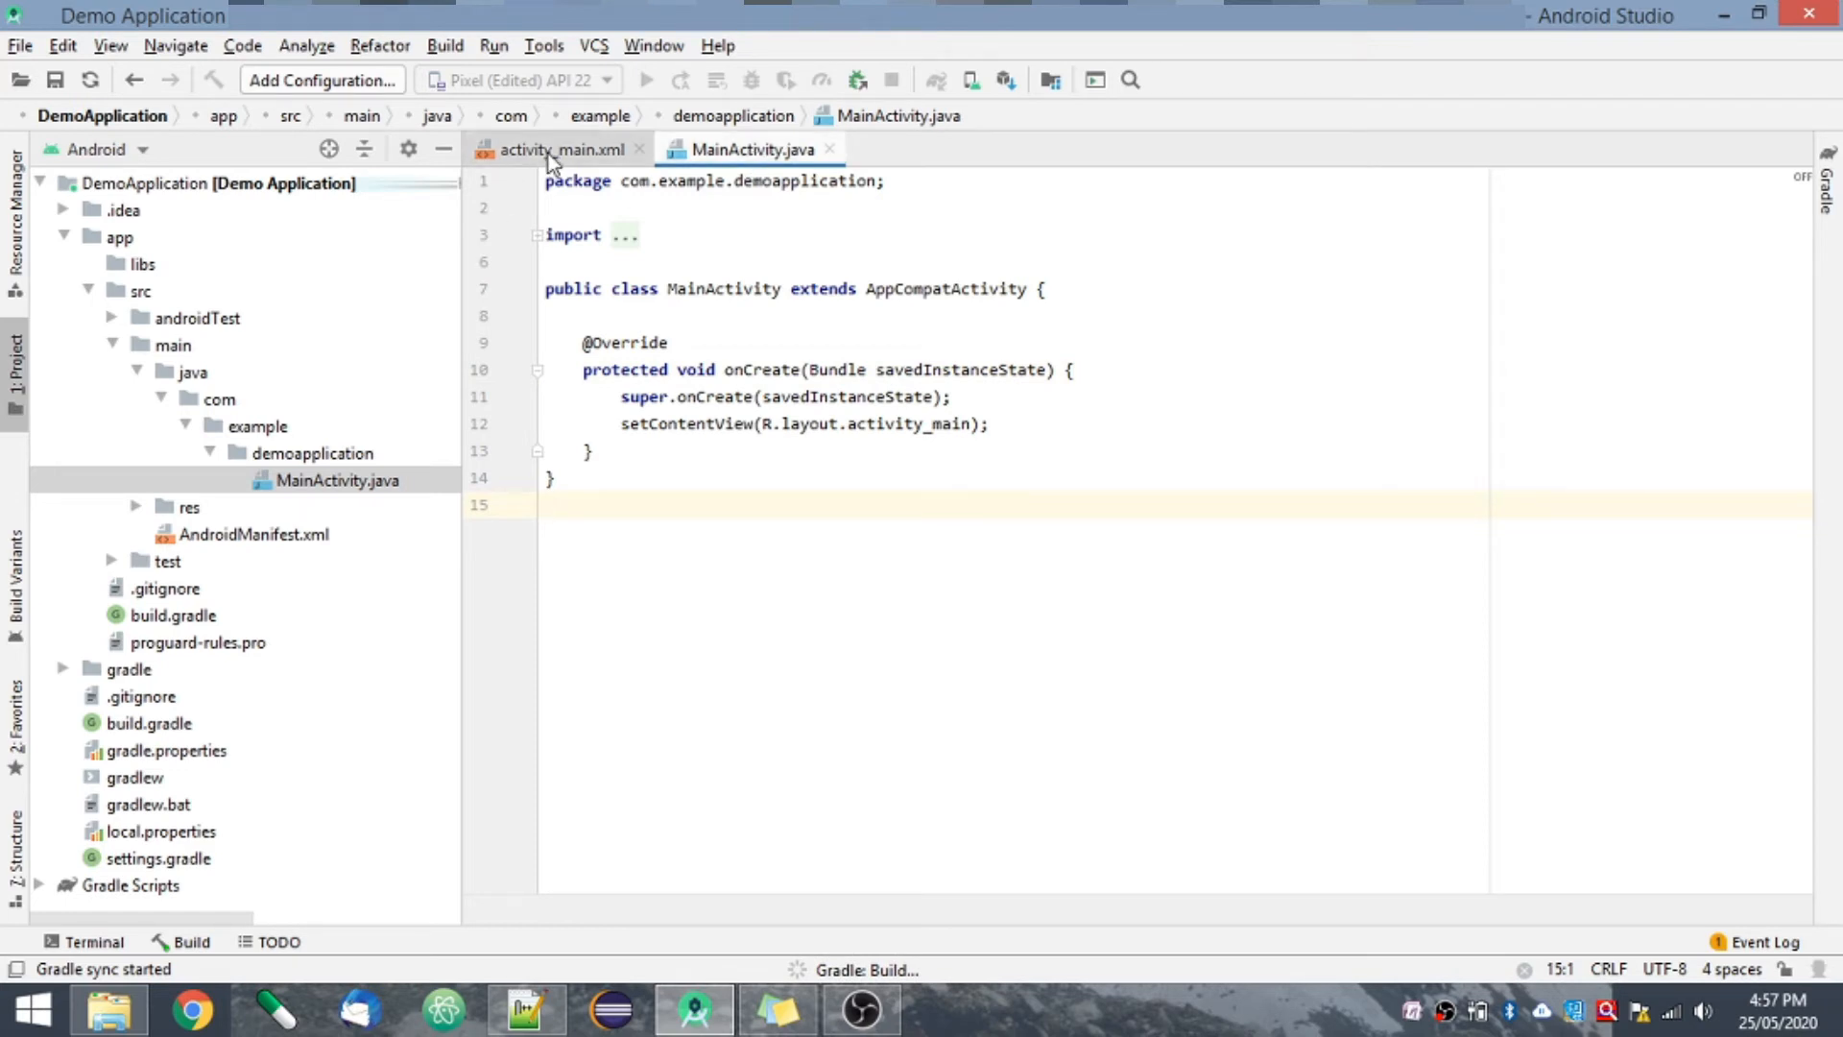
click(622, 426)
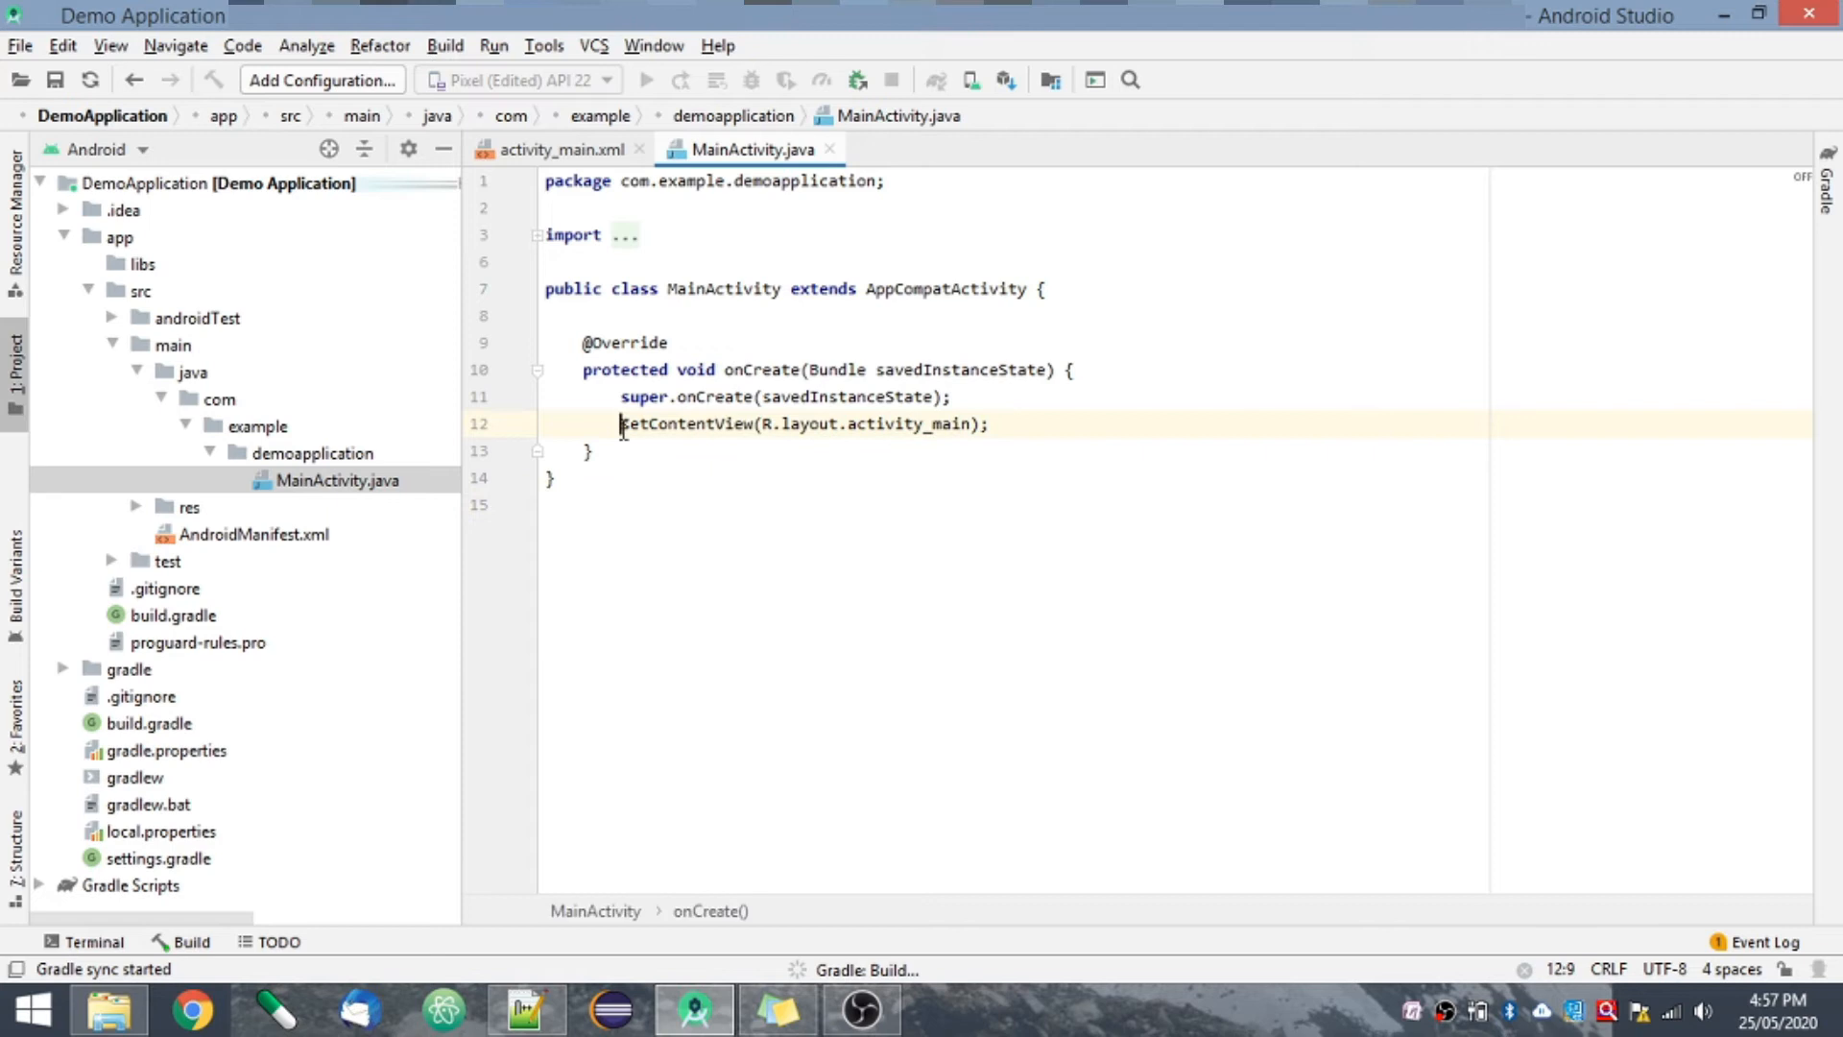
key(shift+End)
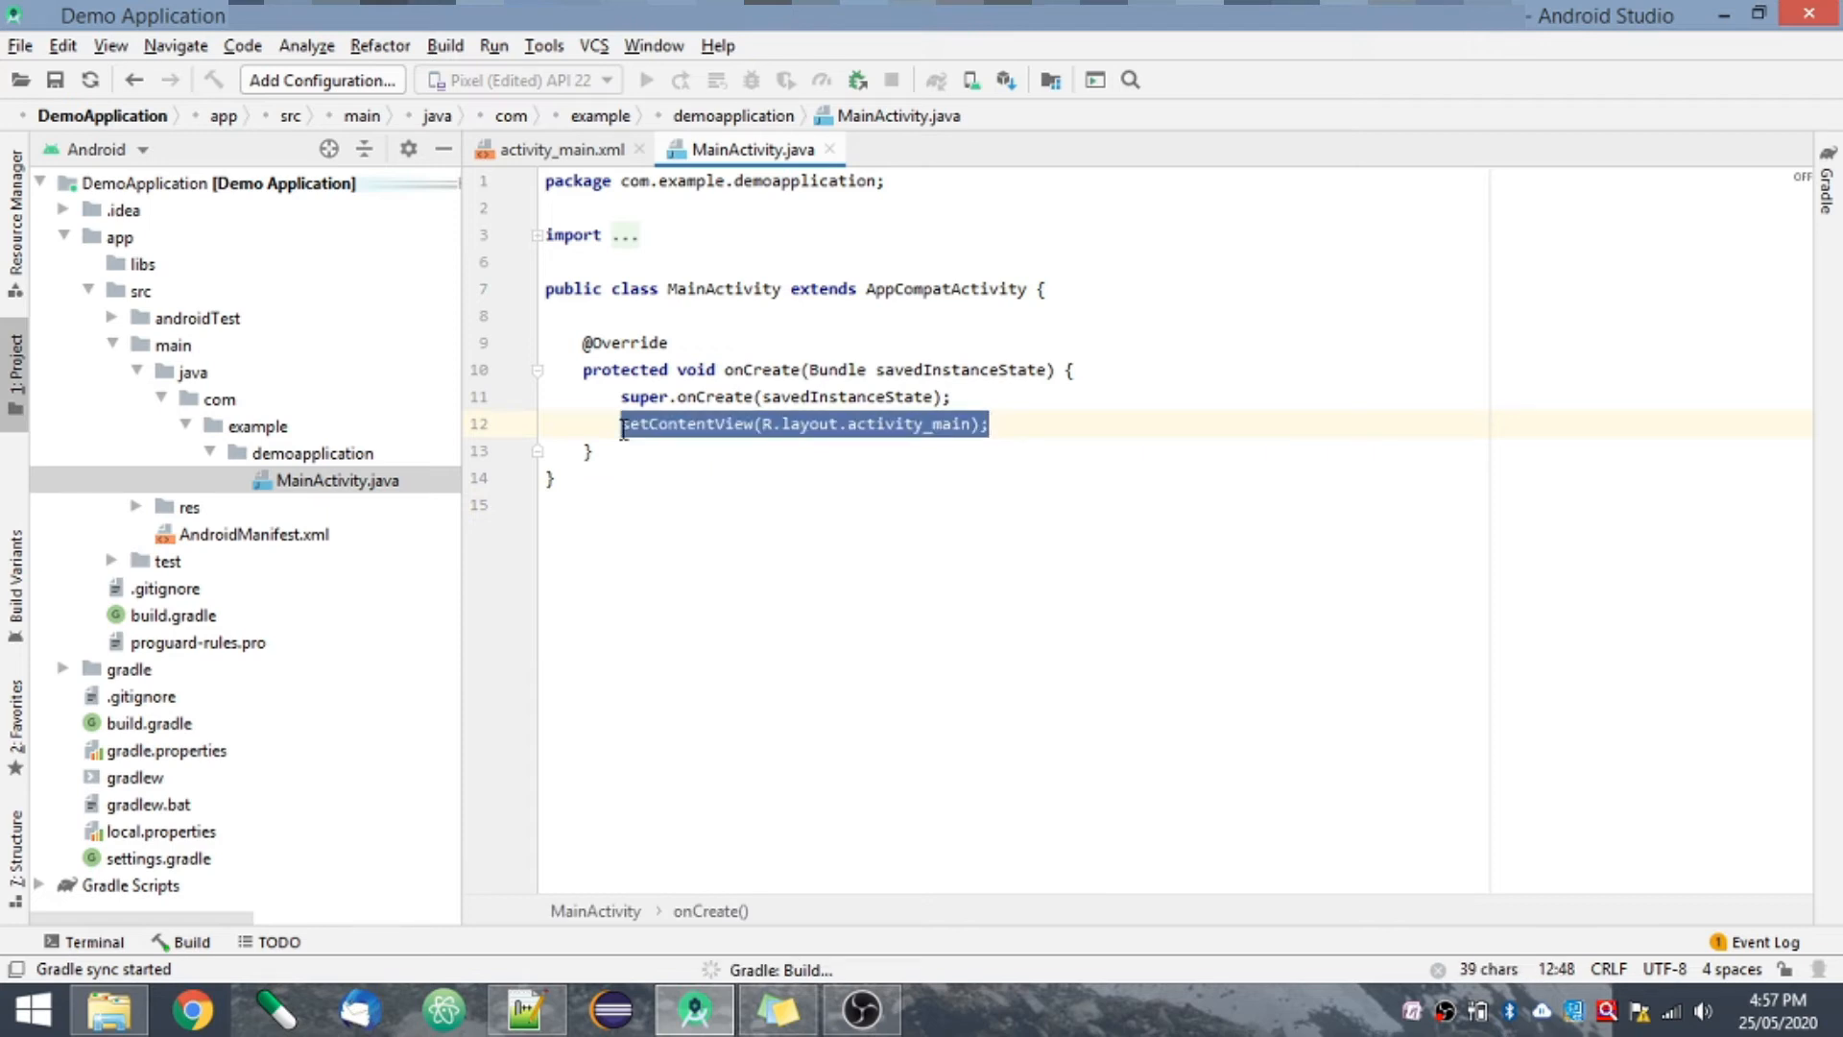
click(773, 290)
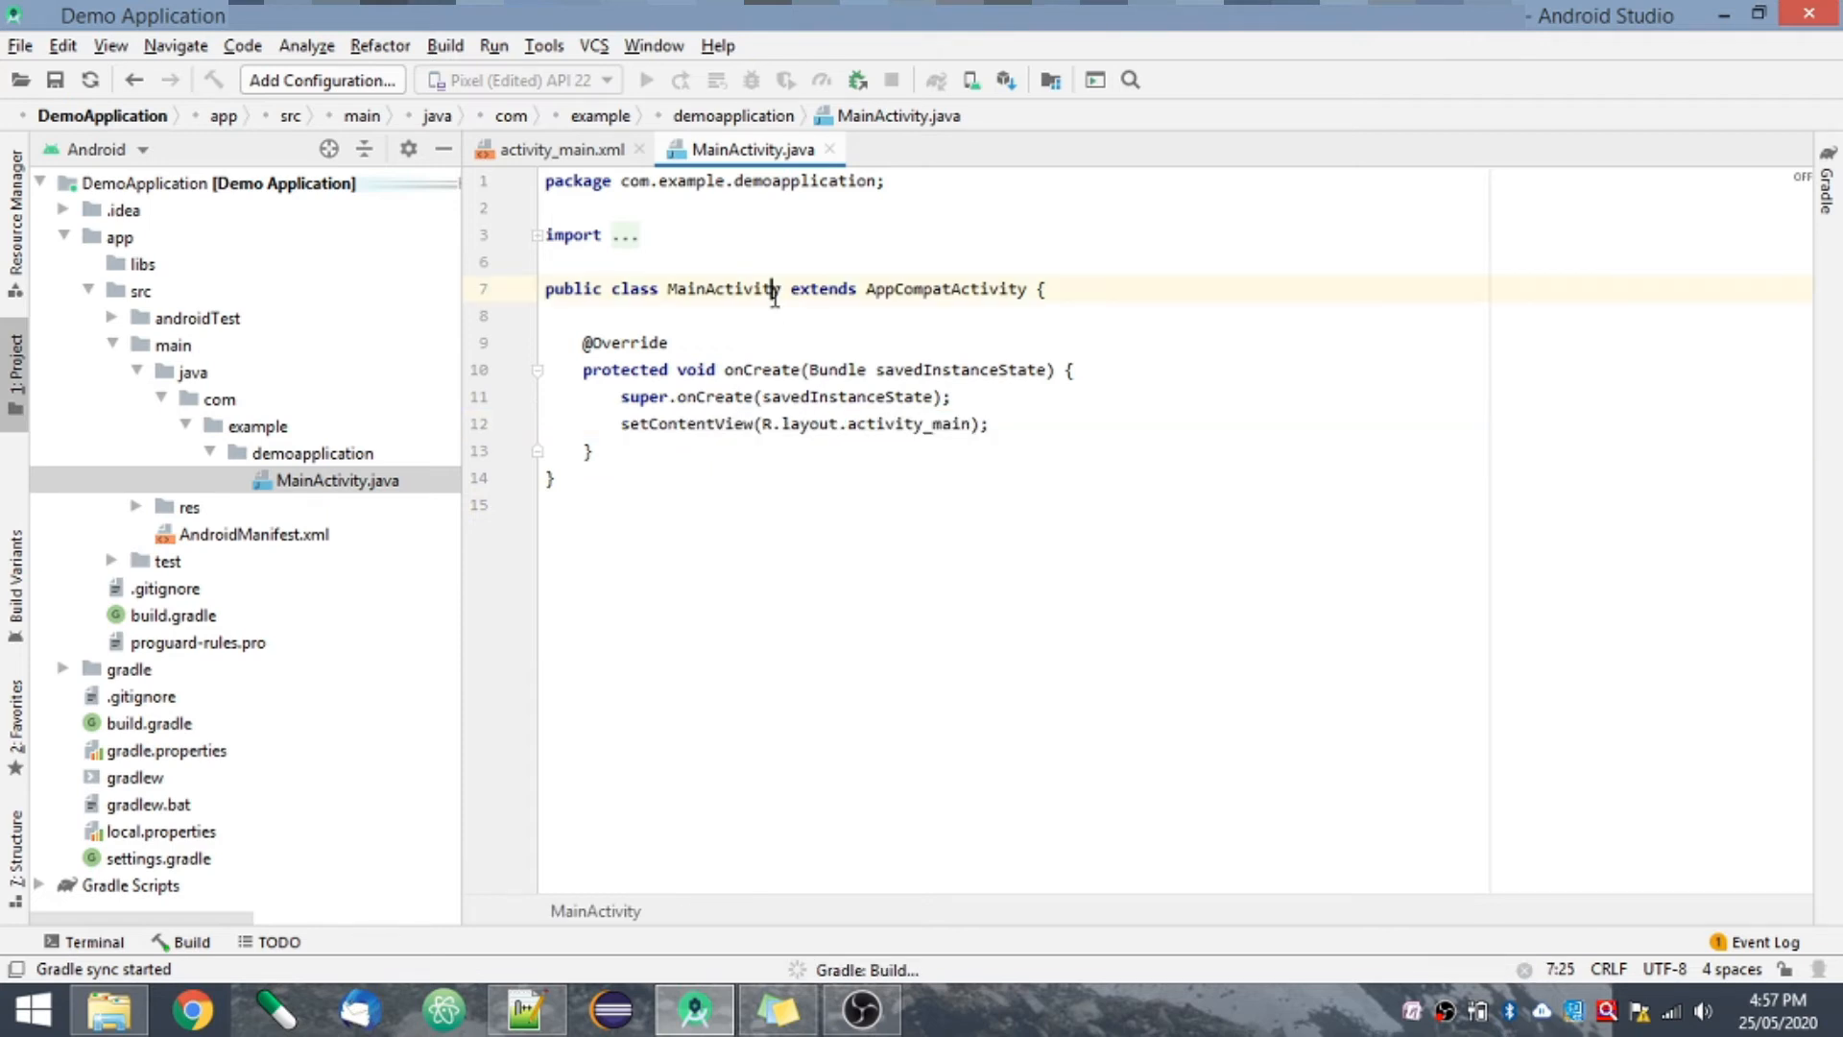
- Open the activity_main.xml layout and compare its Code and Split views, finishing in Code view
click(569, 153)
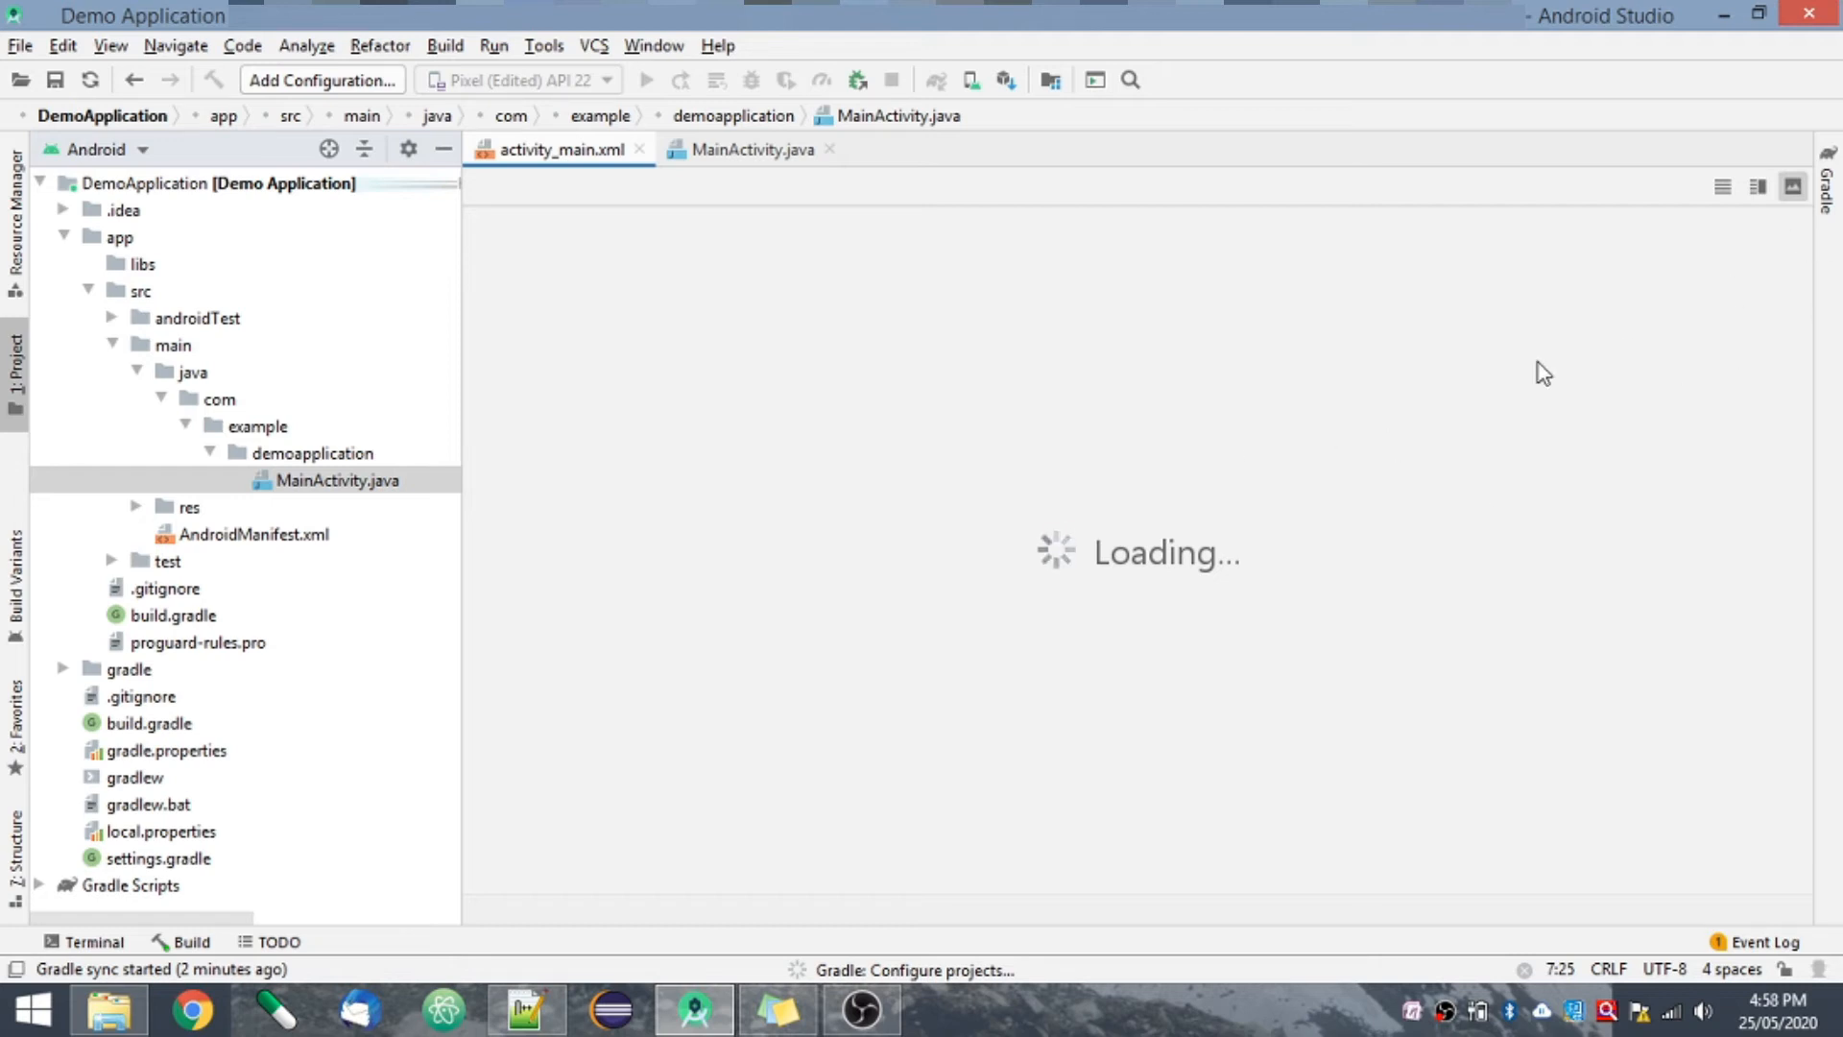
click(758, 153)
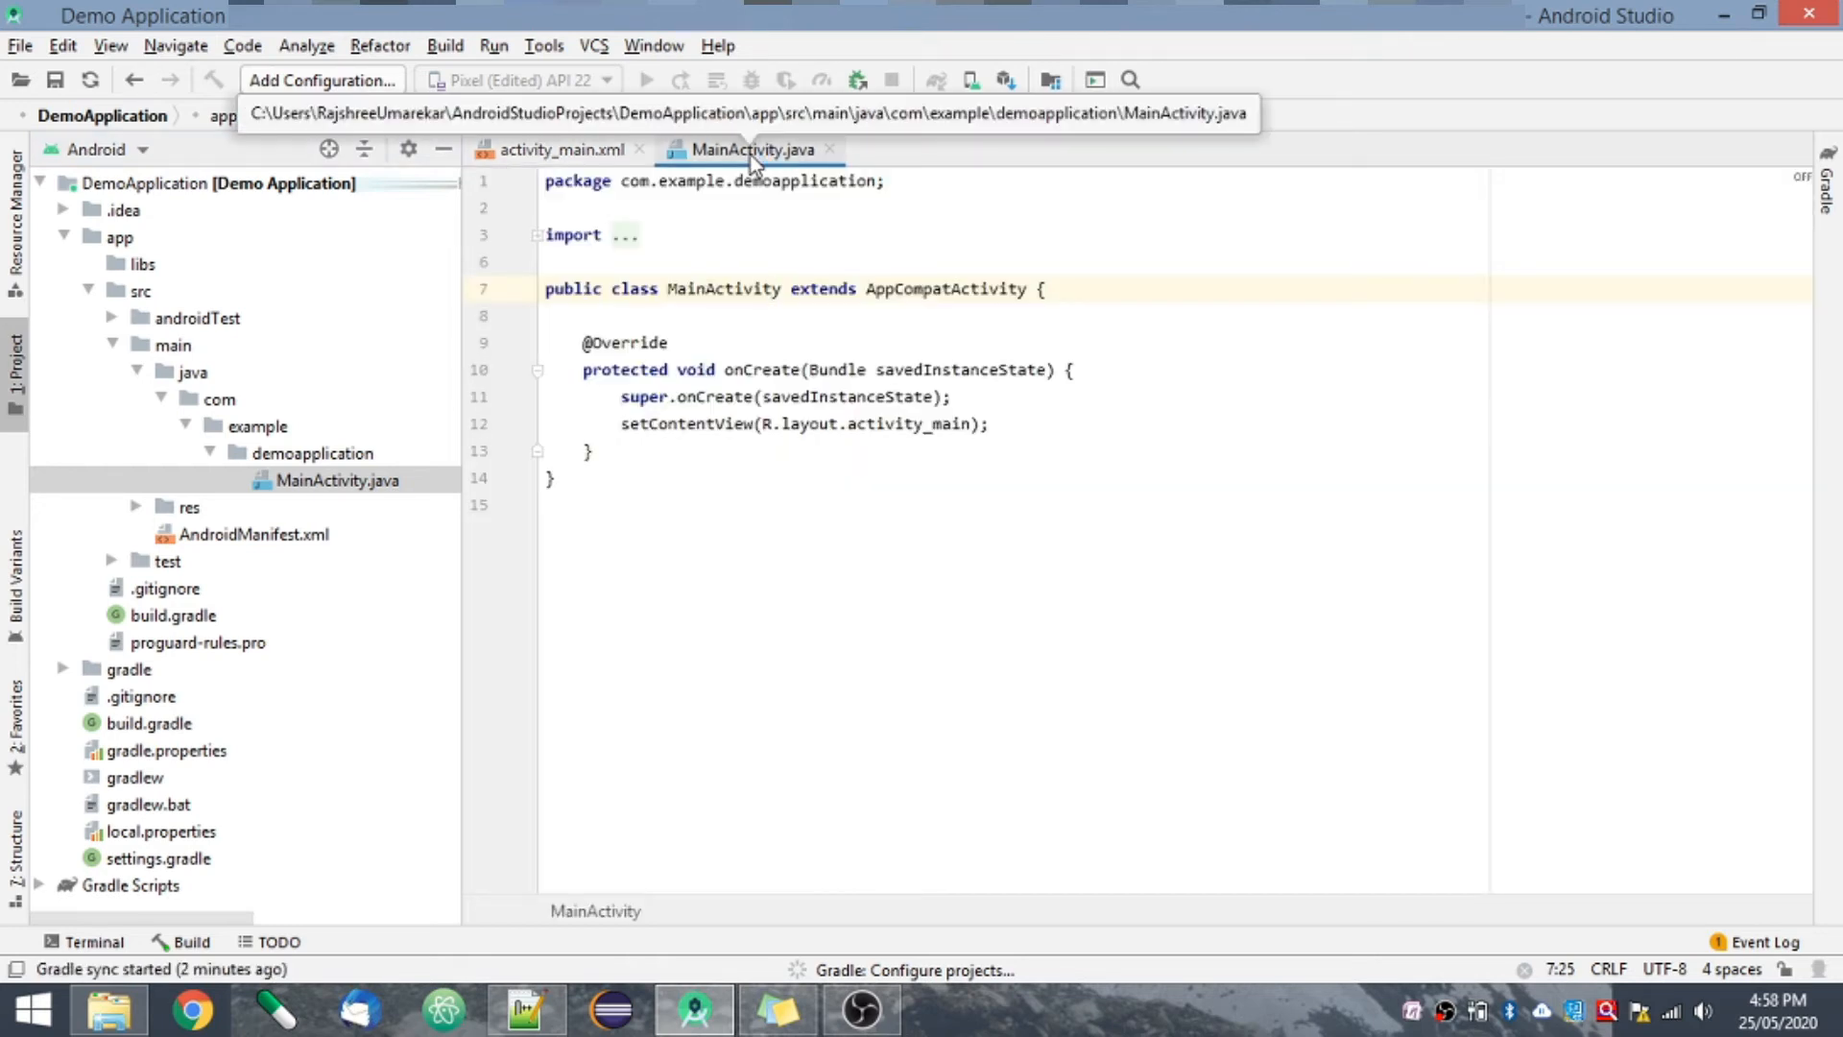
click(566, 154)
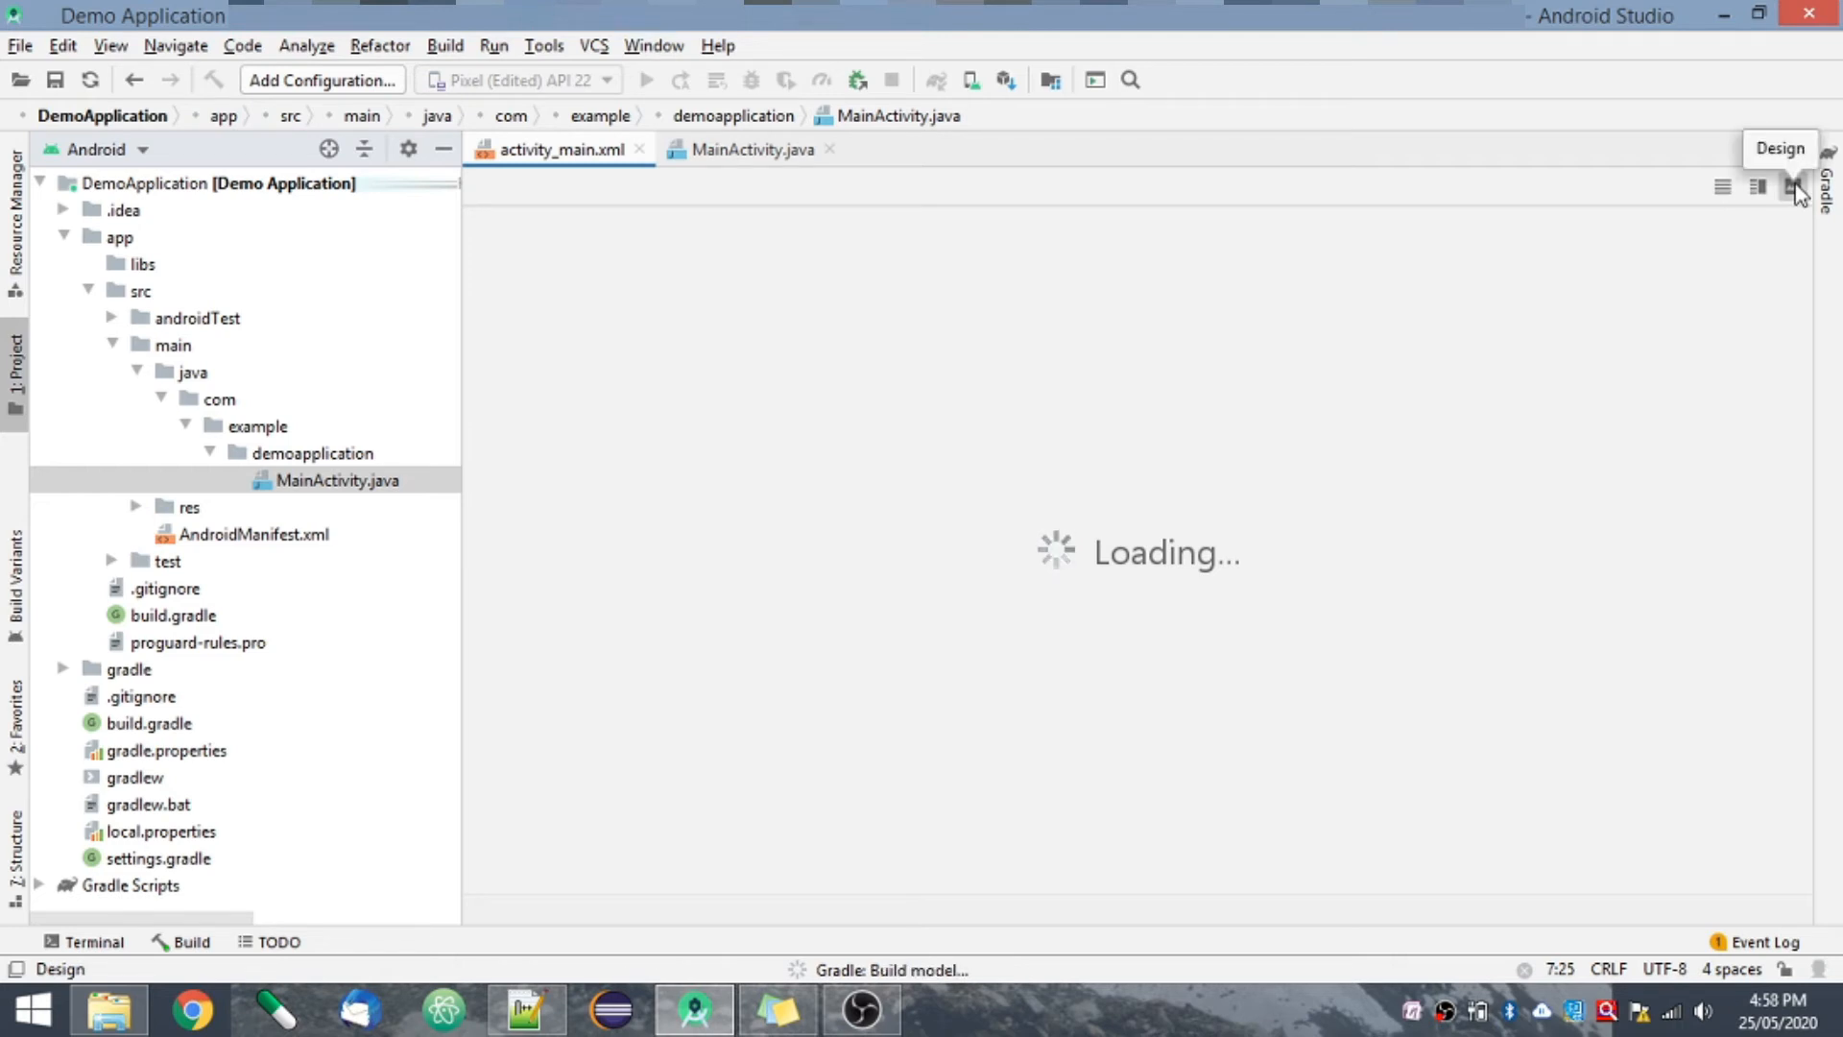
click(1723, 188)
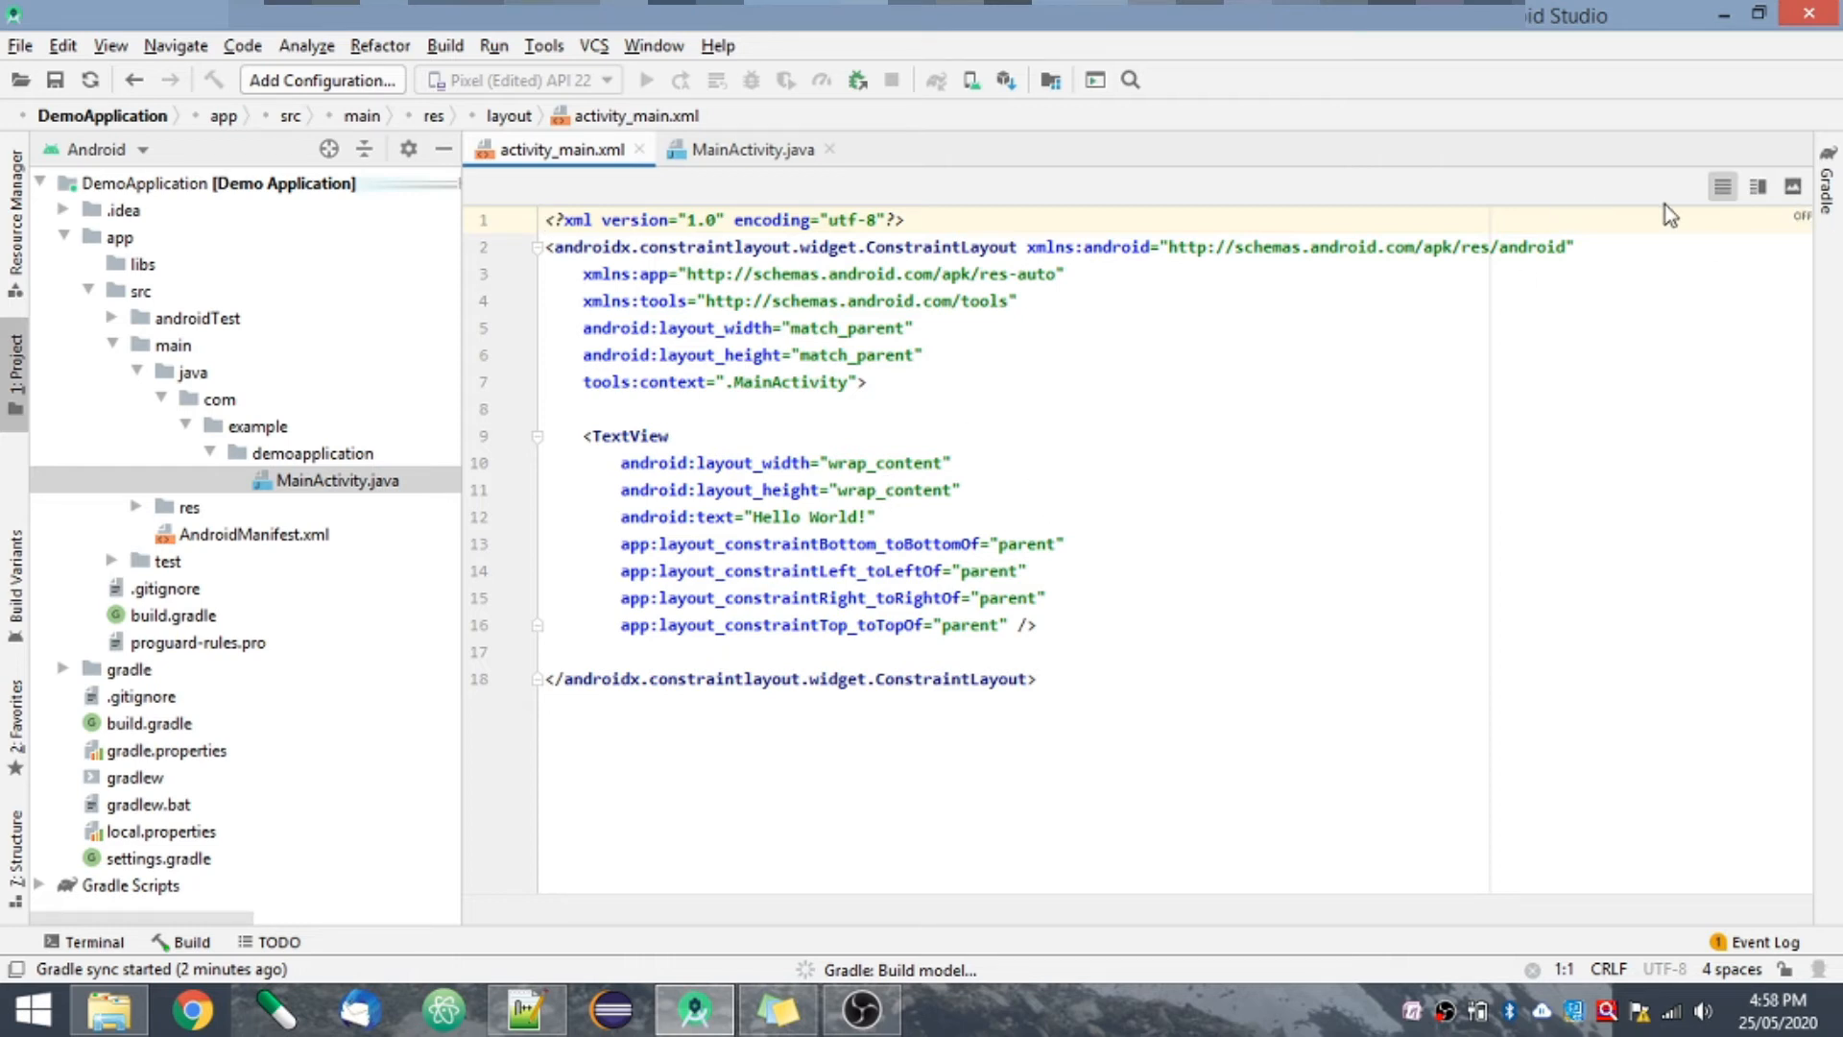
click(1759, 189)
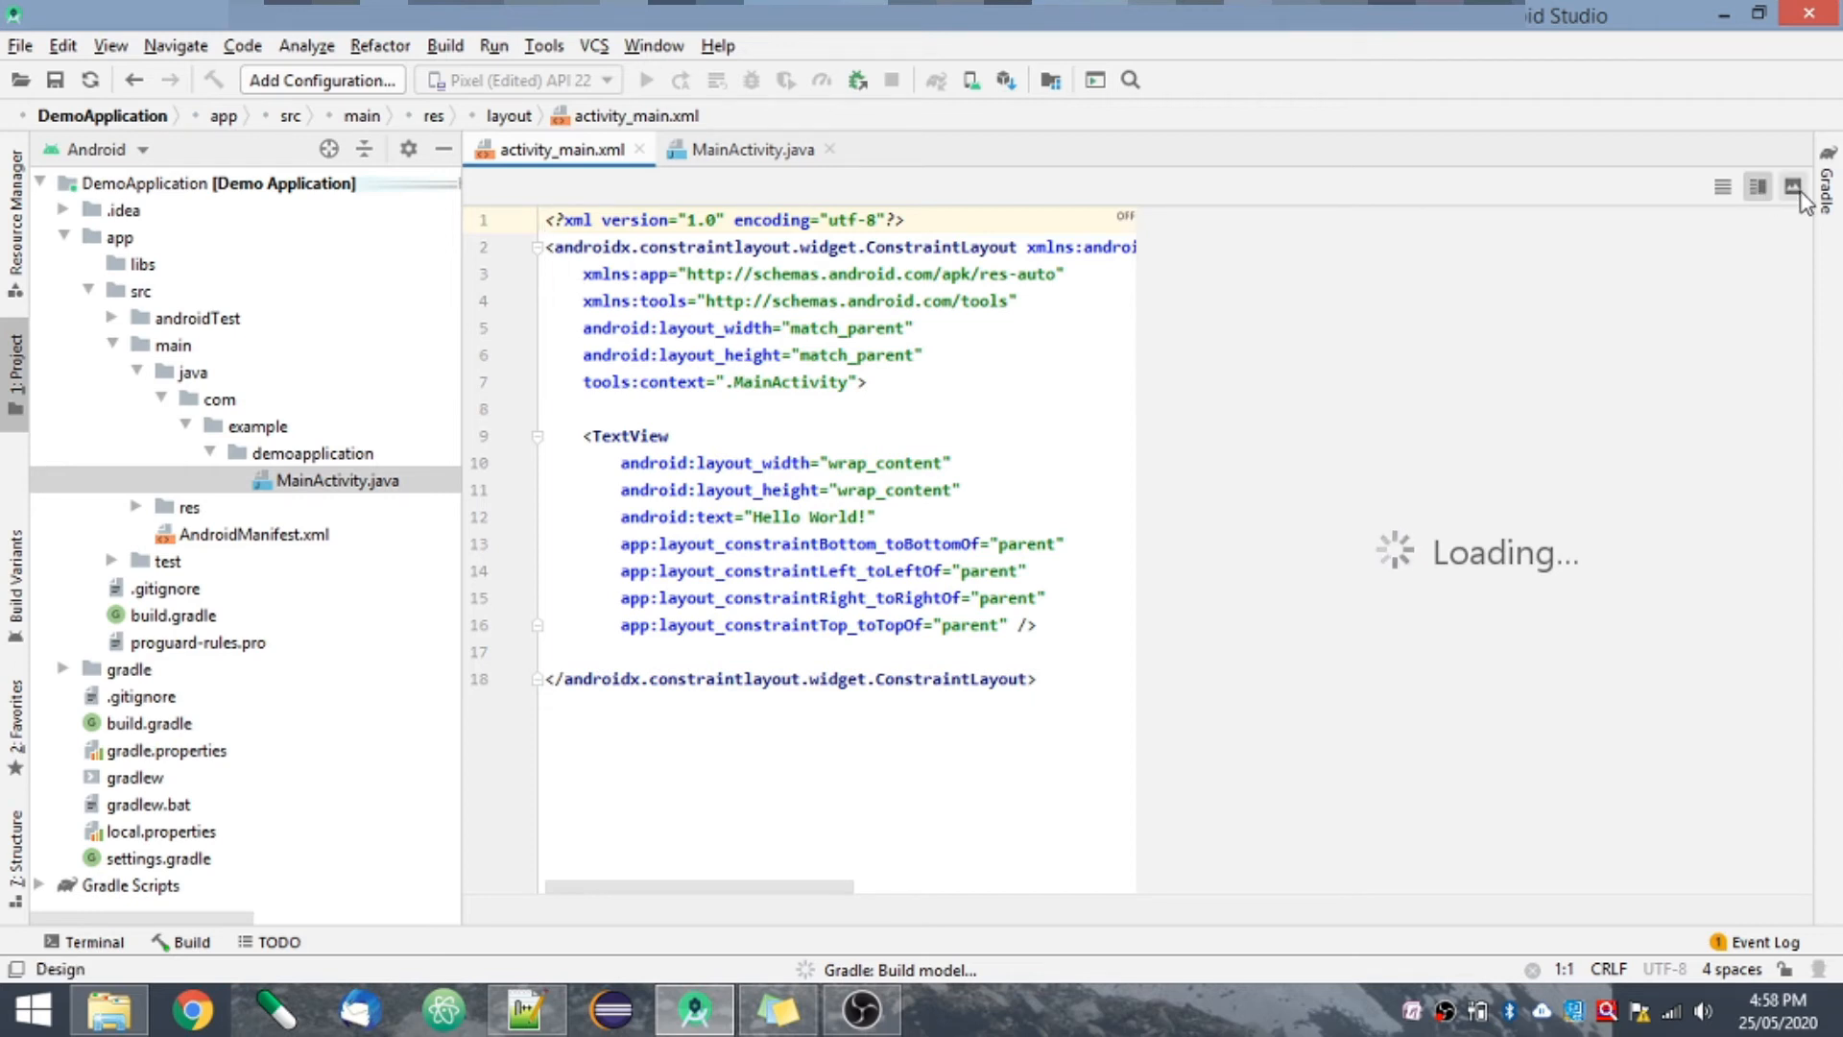
click(1725, 189)
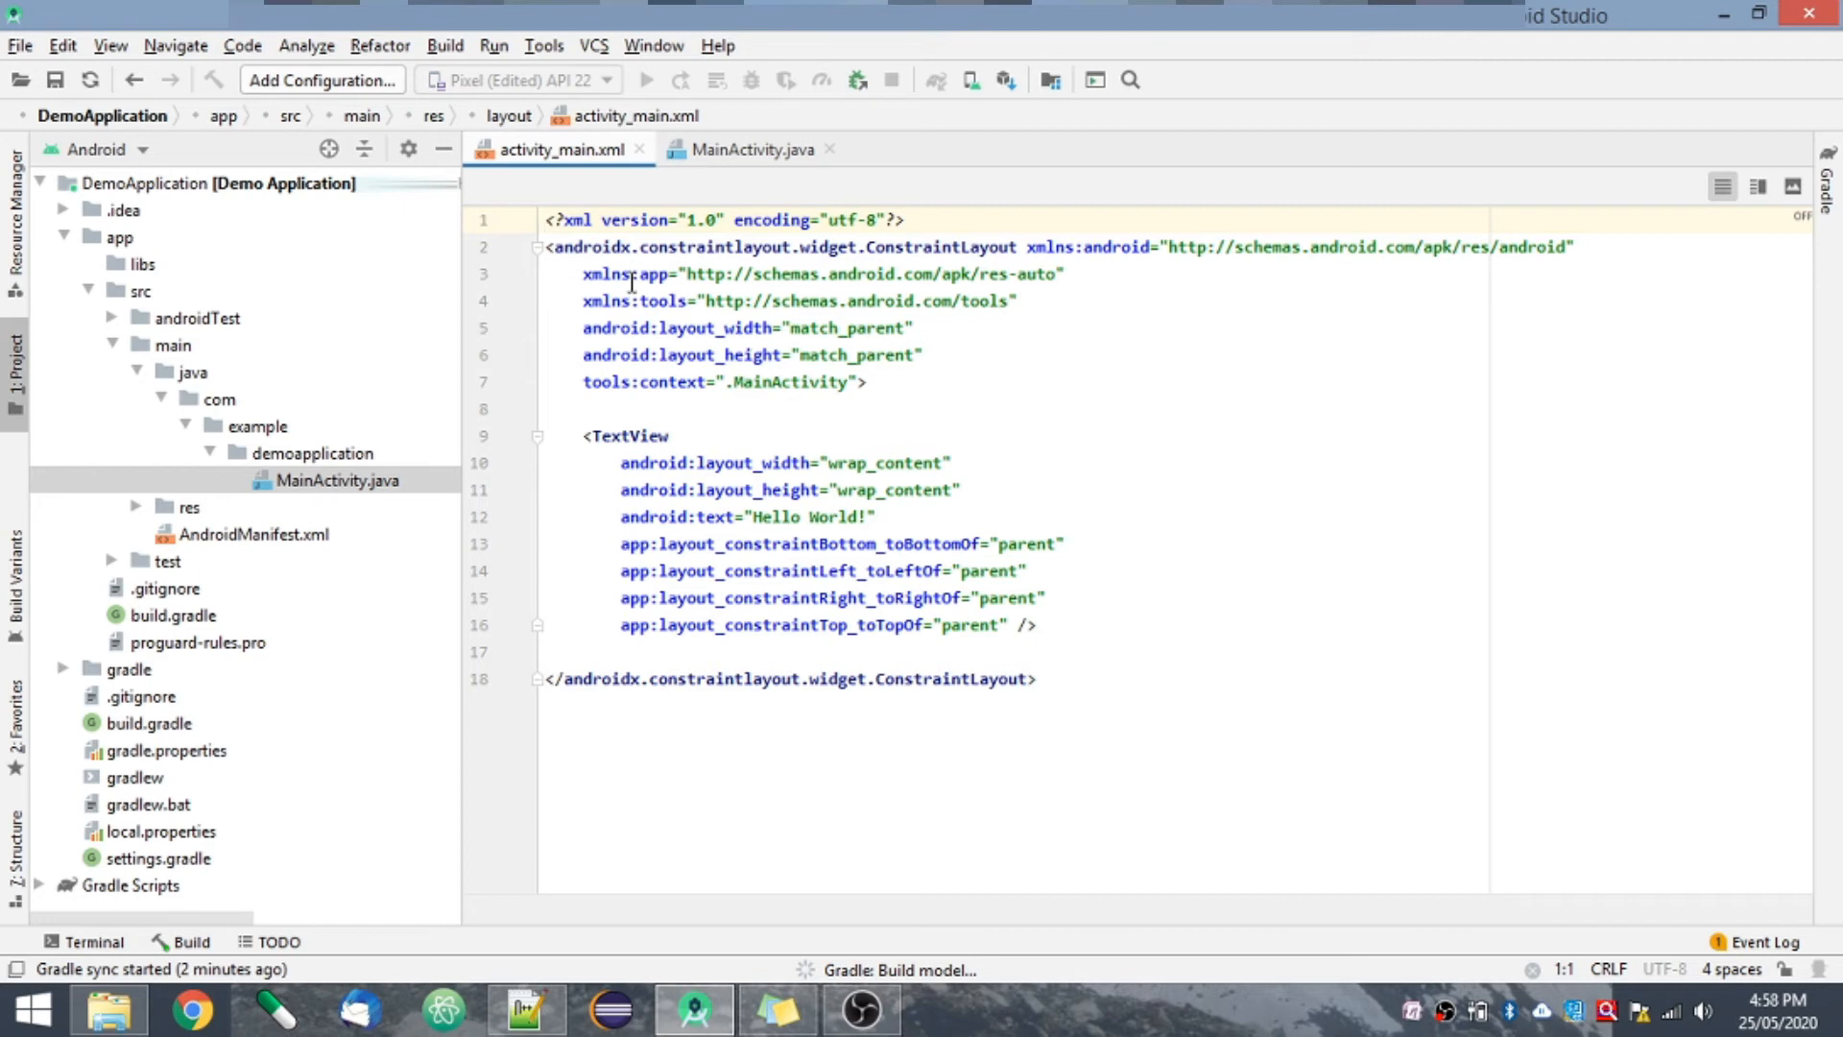
- Examine the TextView element and its Hello World! text attribute in the activity_main.xml code
double_click(641, 432)
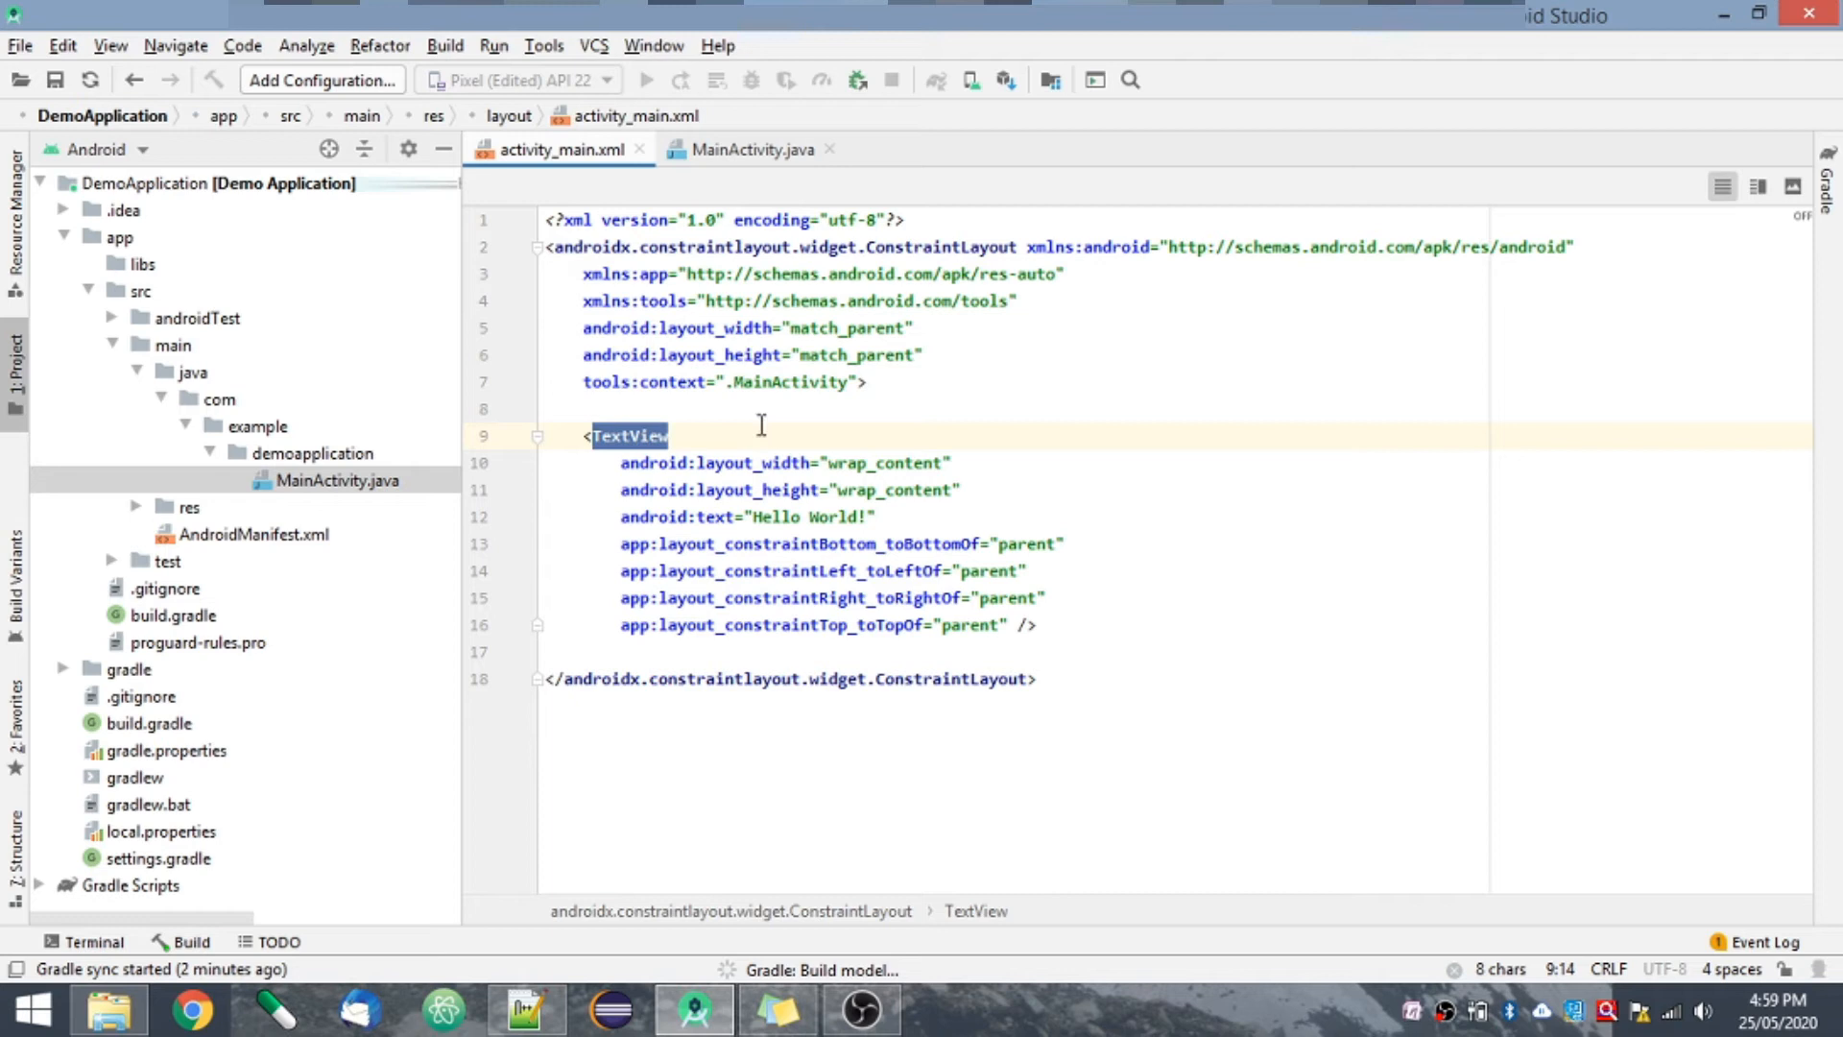
click(831, 517)
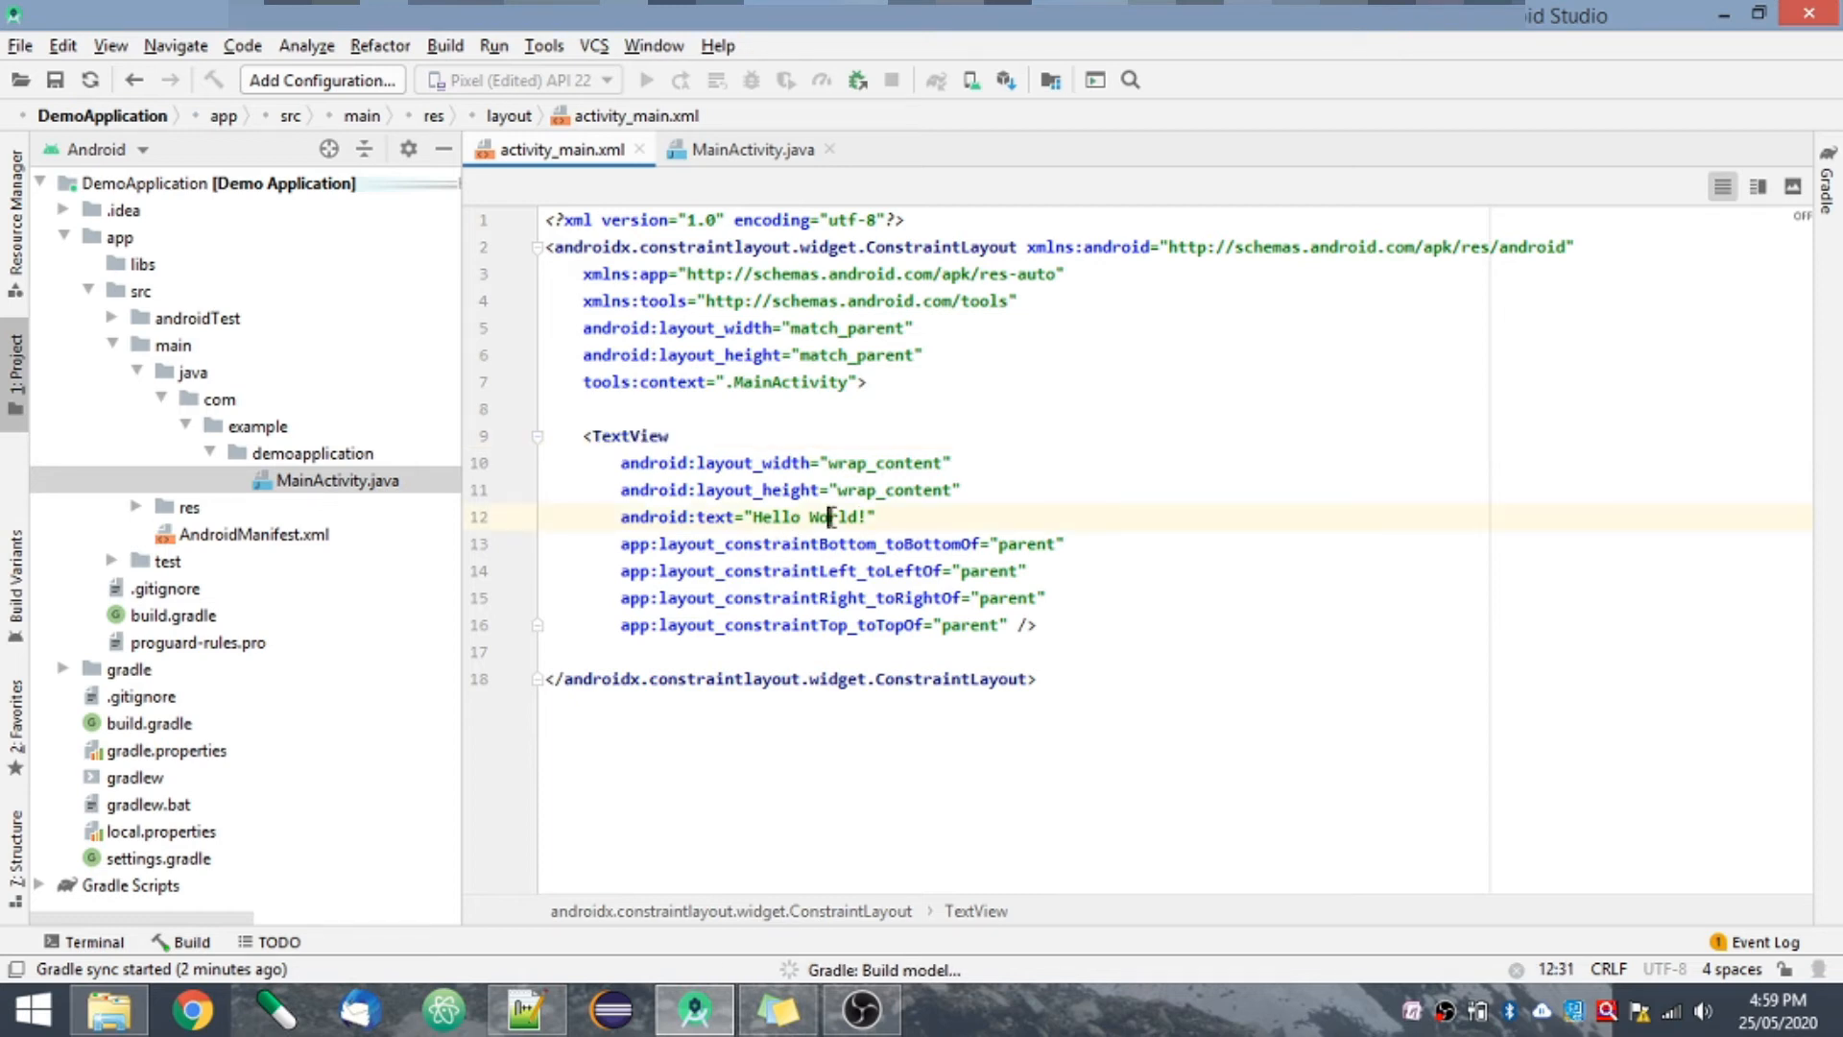
click(1082, 662)
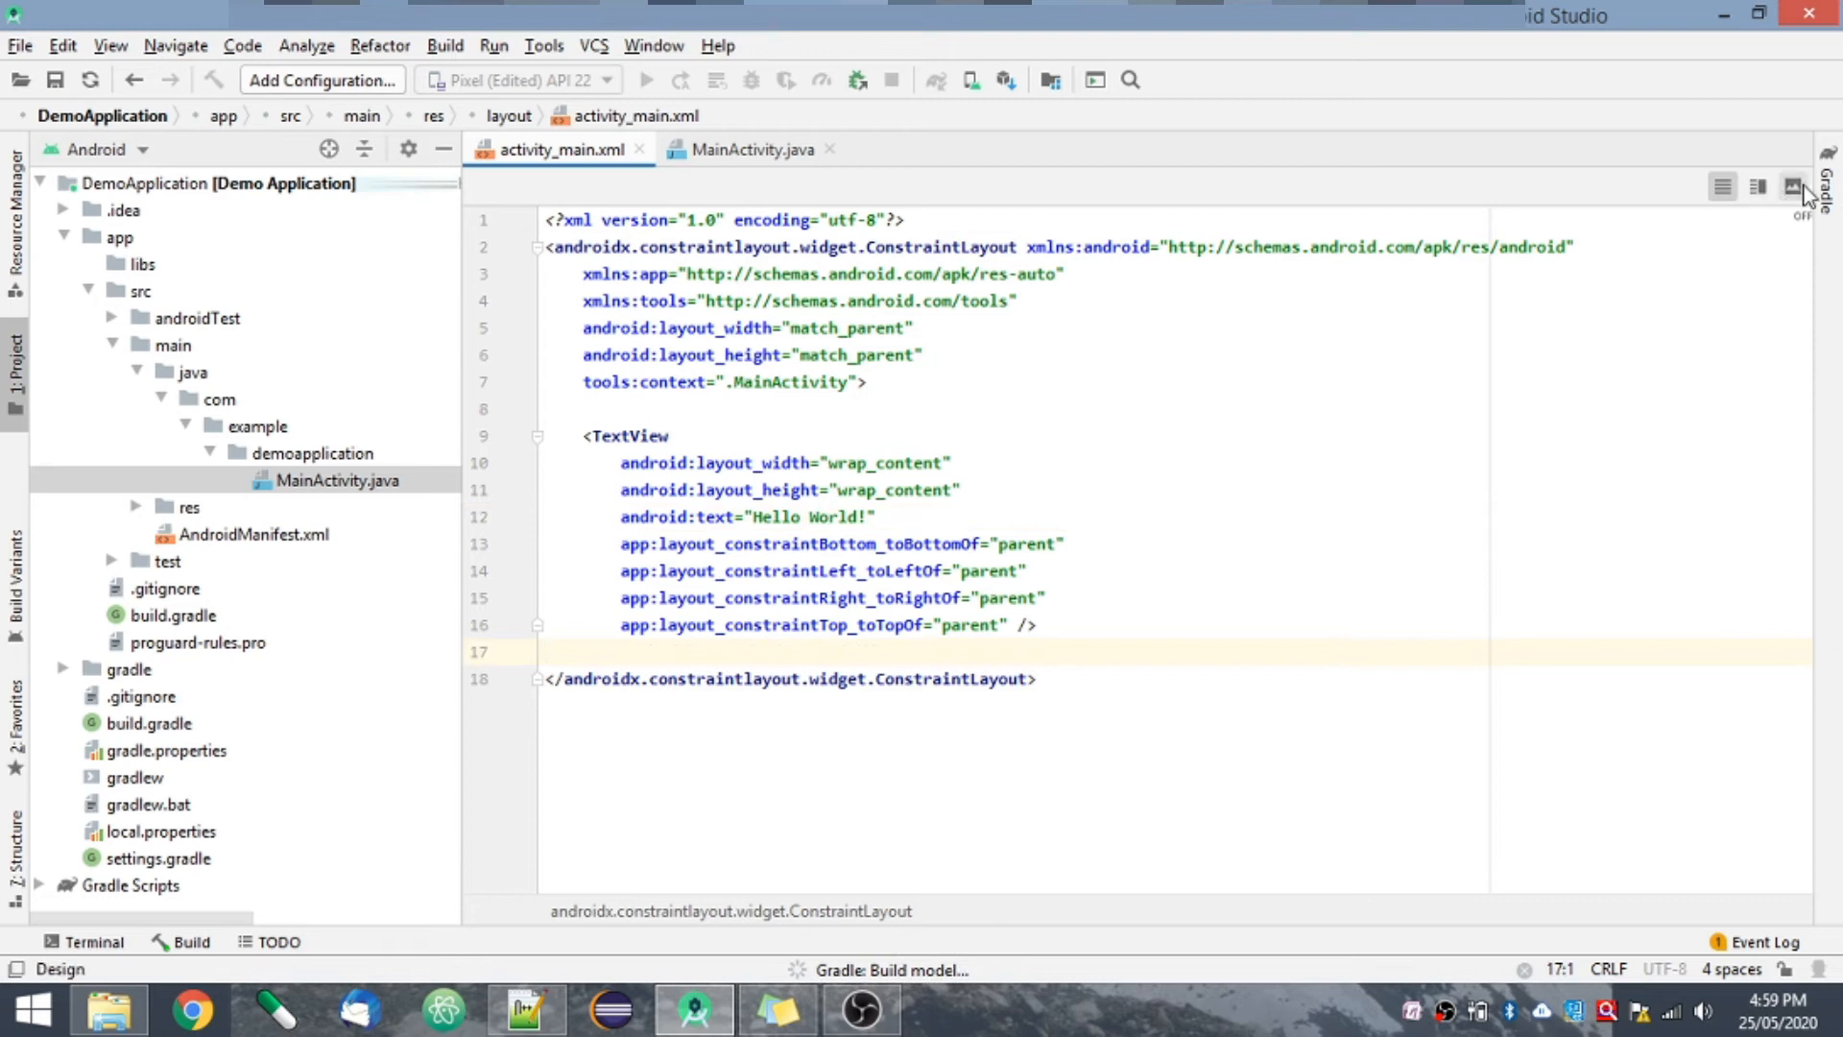
- Switch activity_main.xml to Design view, look at MainActivity.java and return to the layout
click(1791, 187)
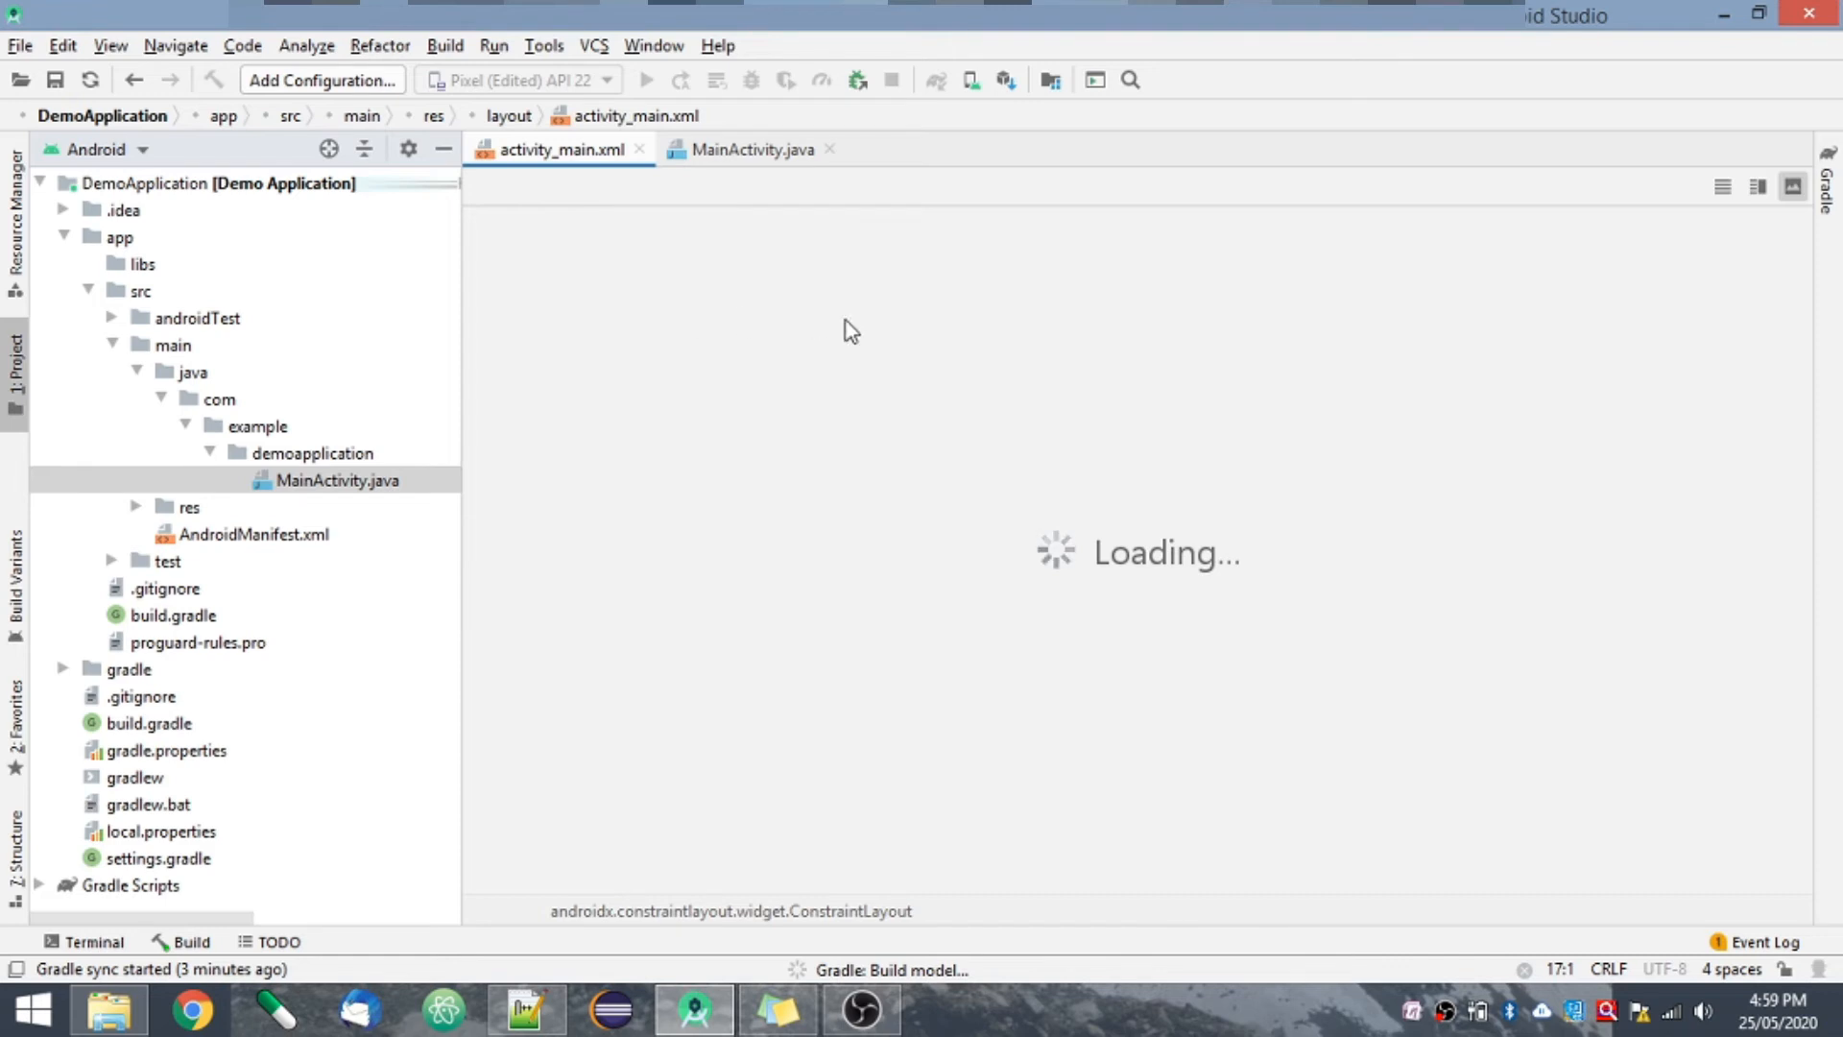
click(741, 151)
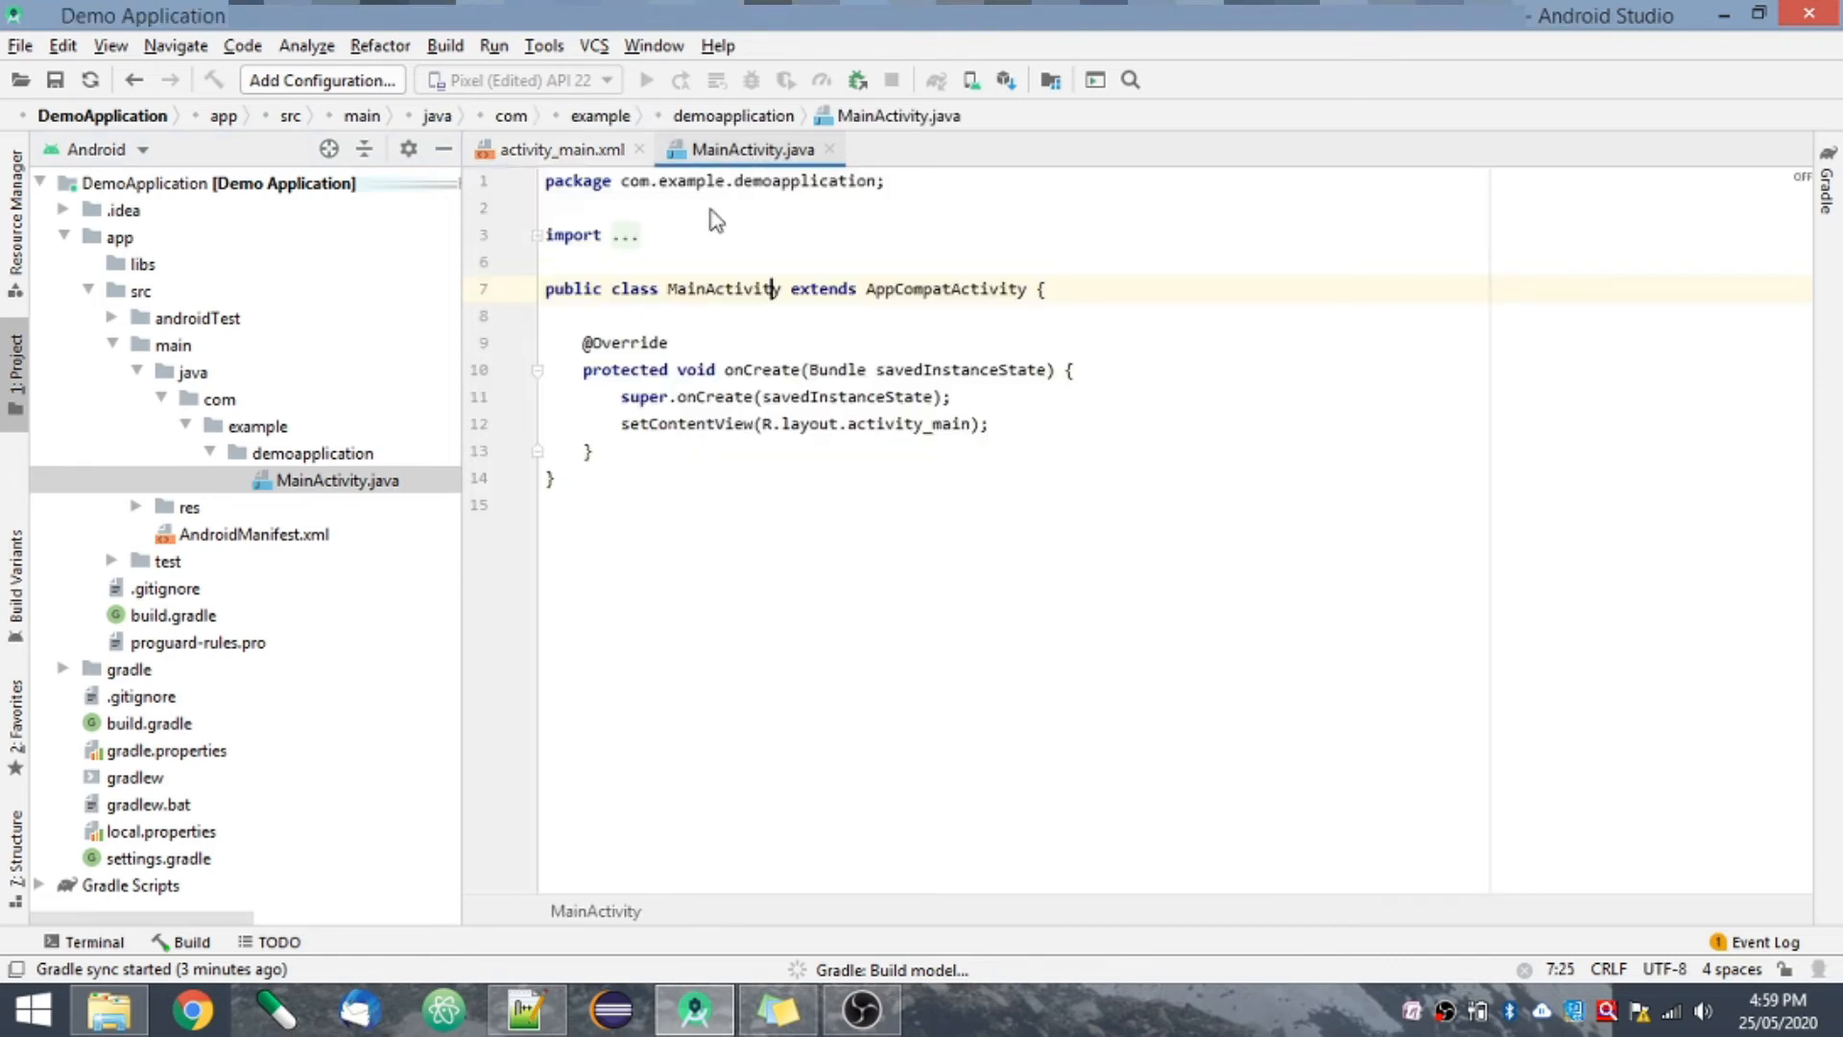
click(541, 149)
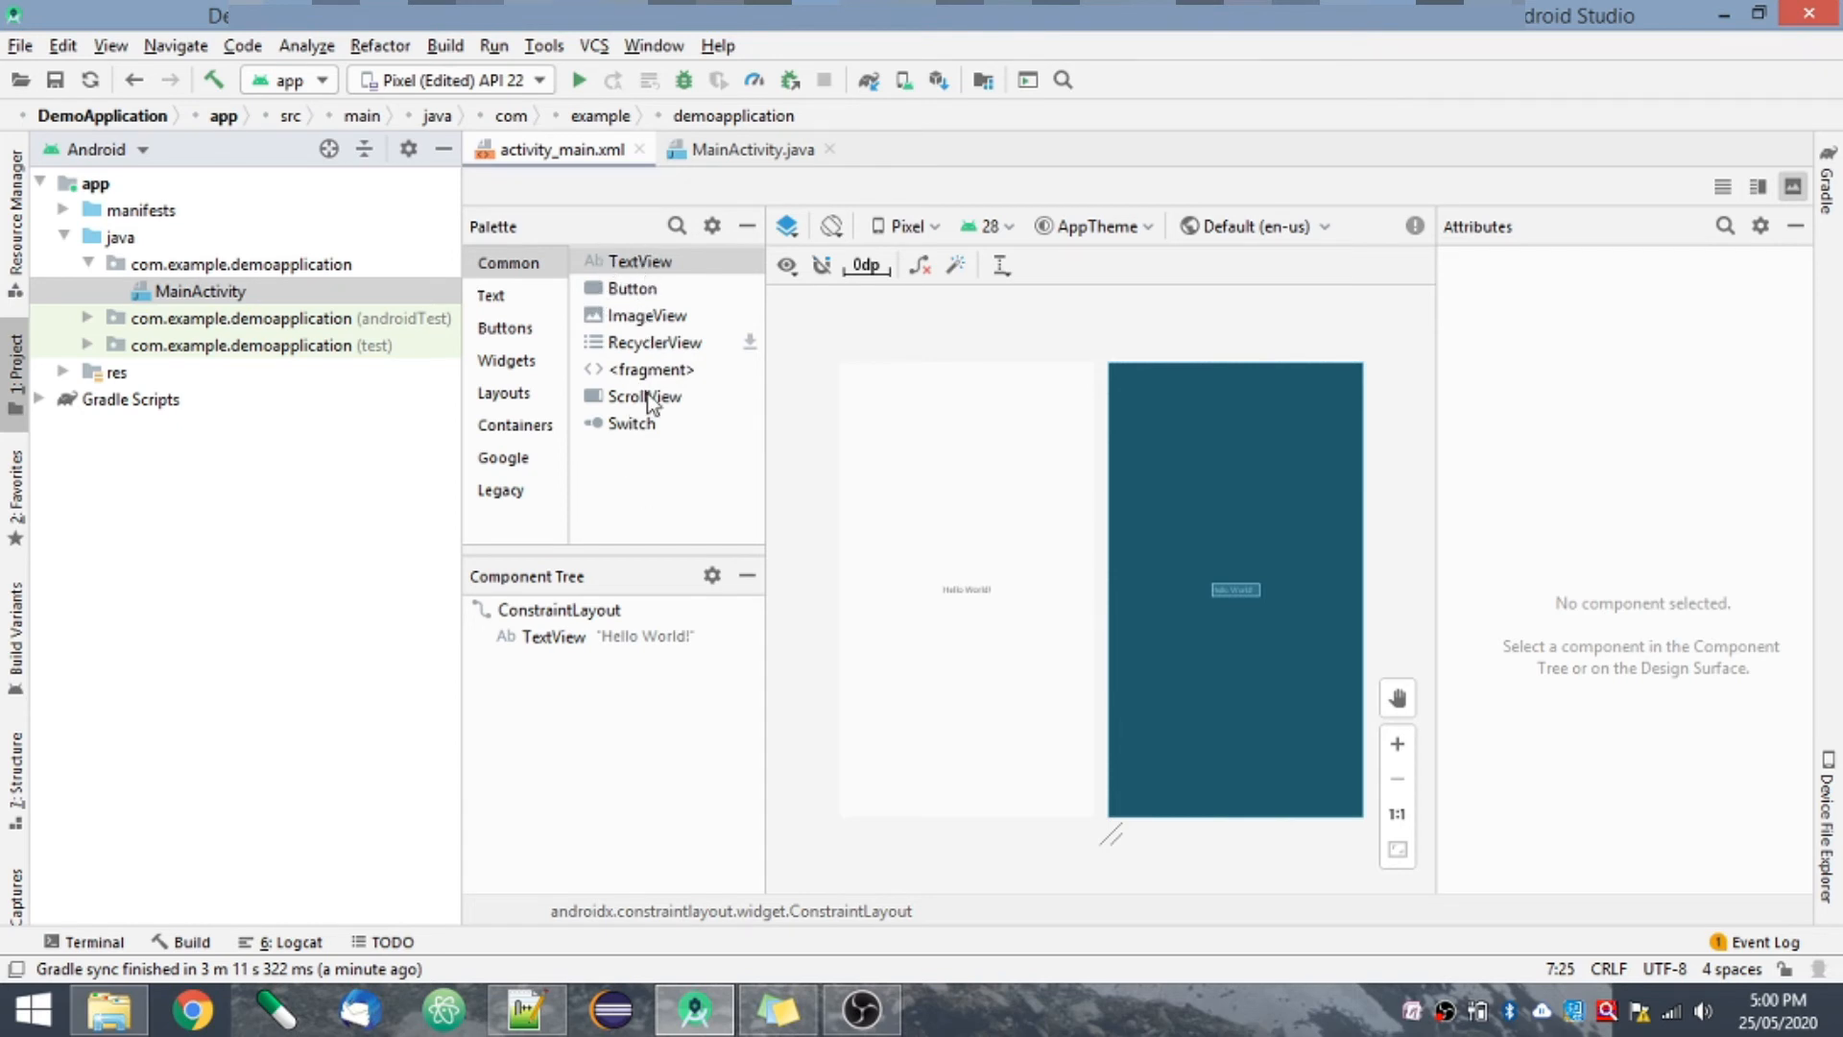
- Browse the palette's Text, Widgets, Layouts, Google and Containers component categories, ending on Text
click(491, 295)
click(524, 363)
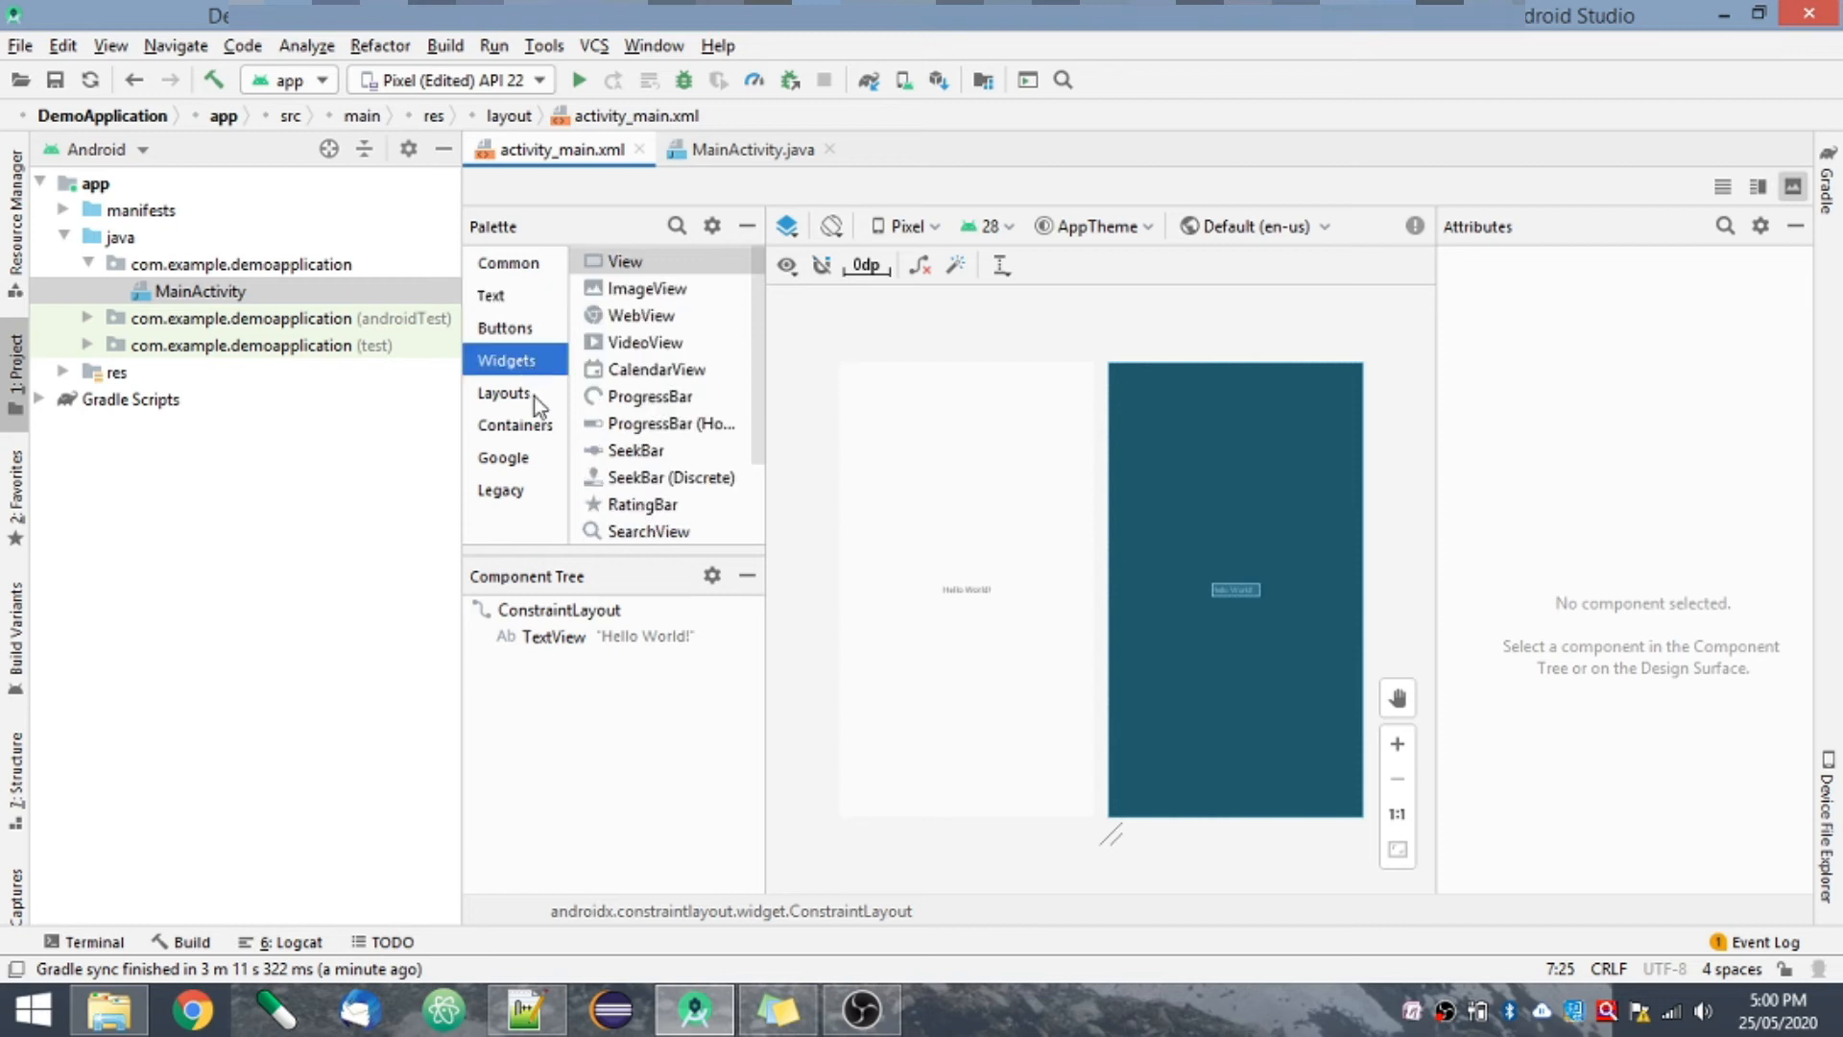
click(534, 401)
click(530, 460)
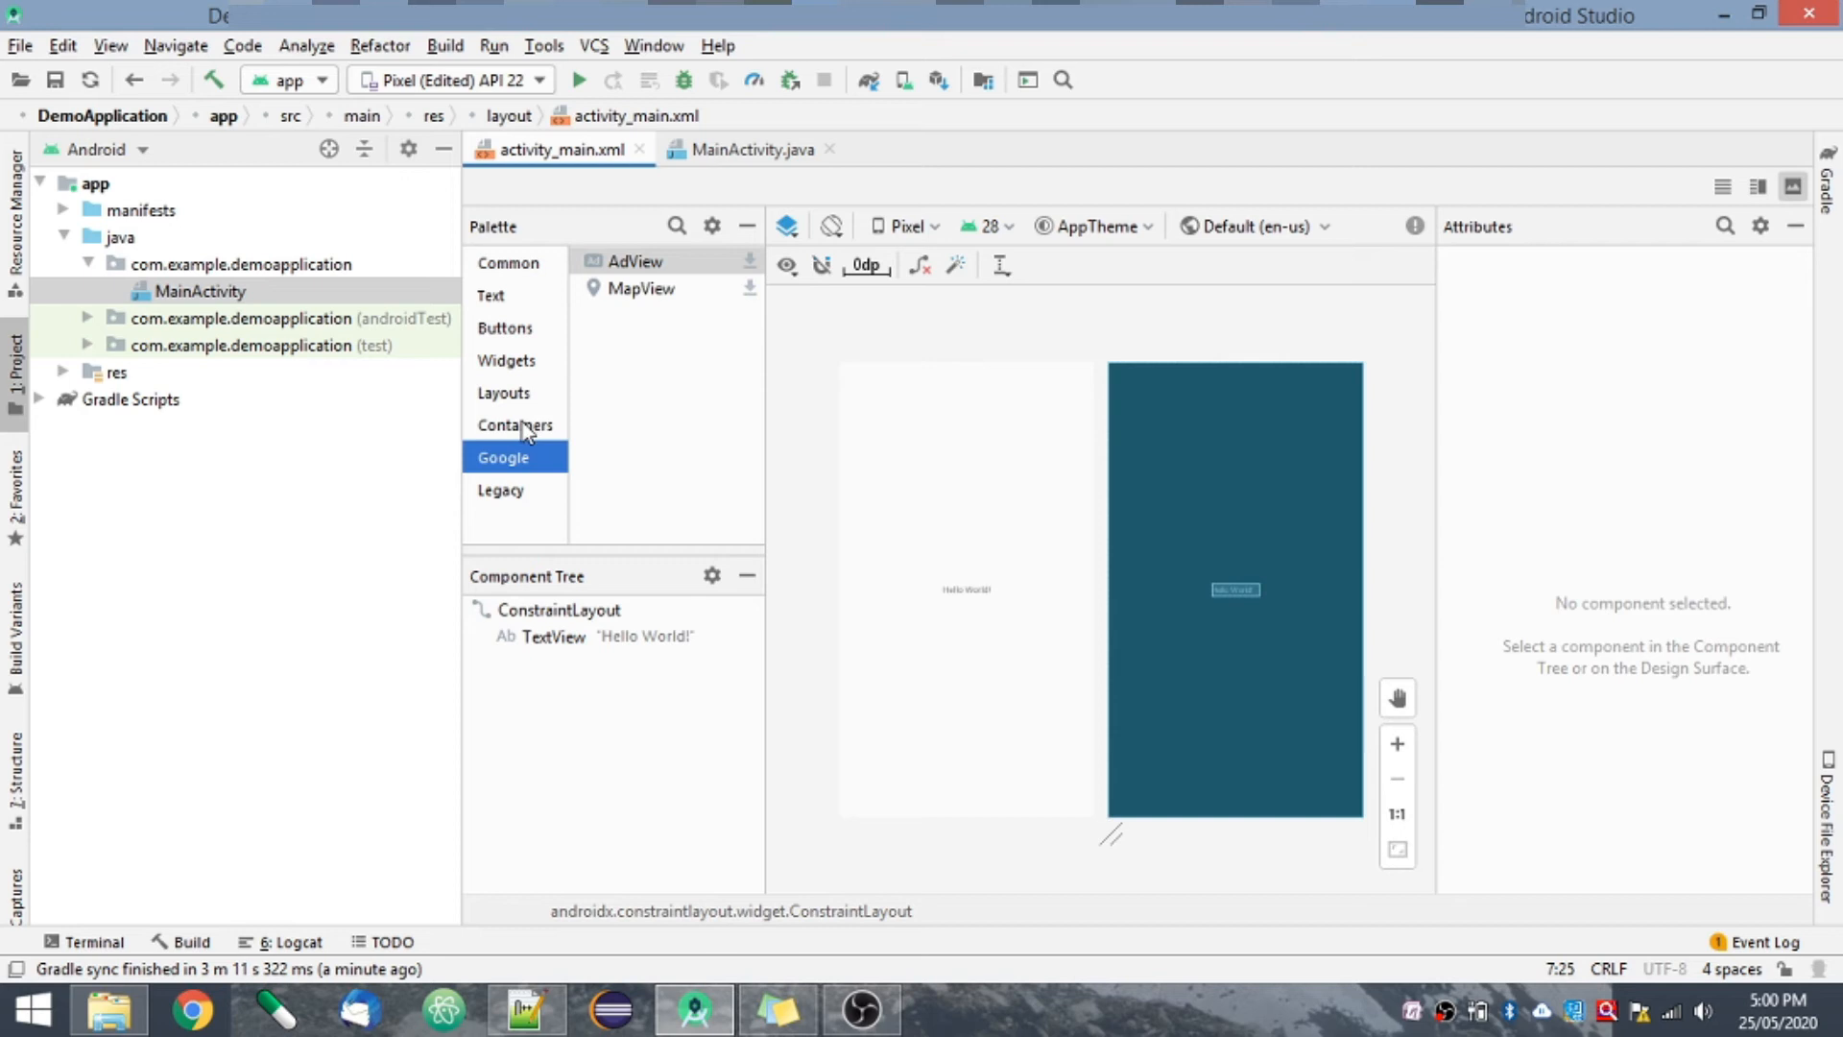
click(522, 424)
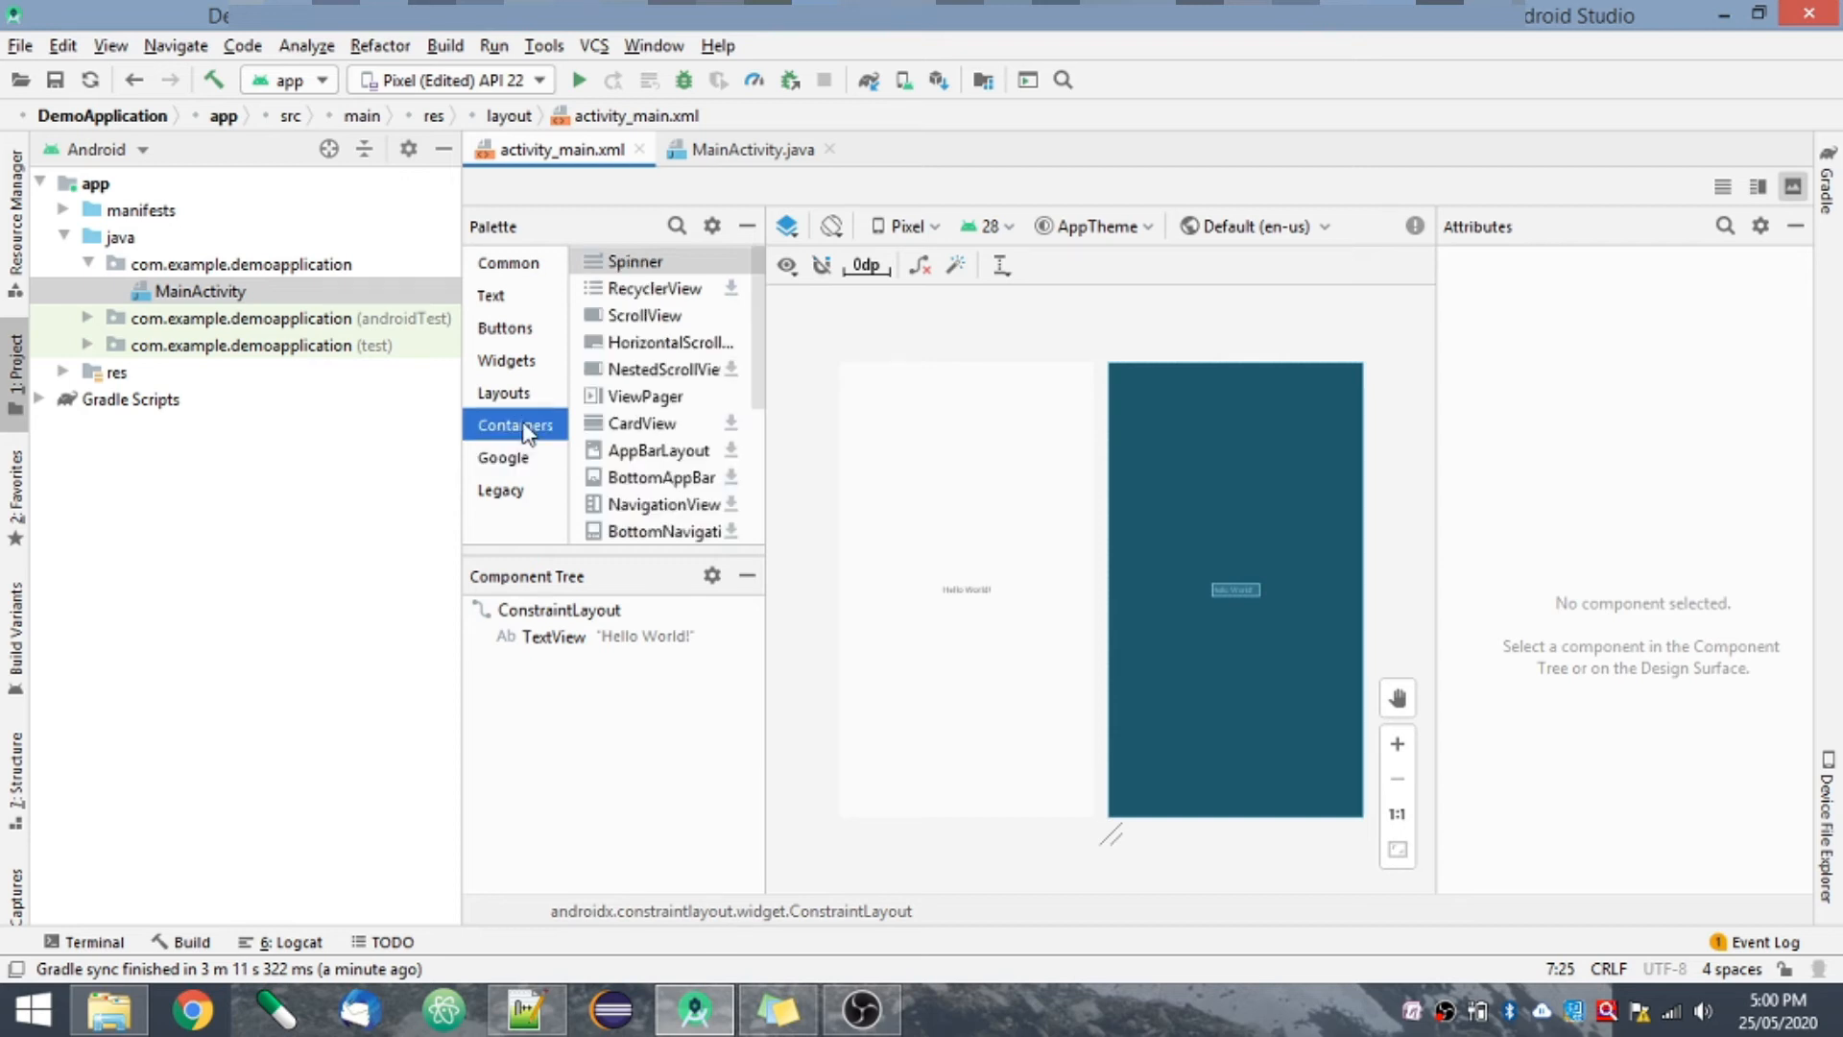
click(496, 296)
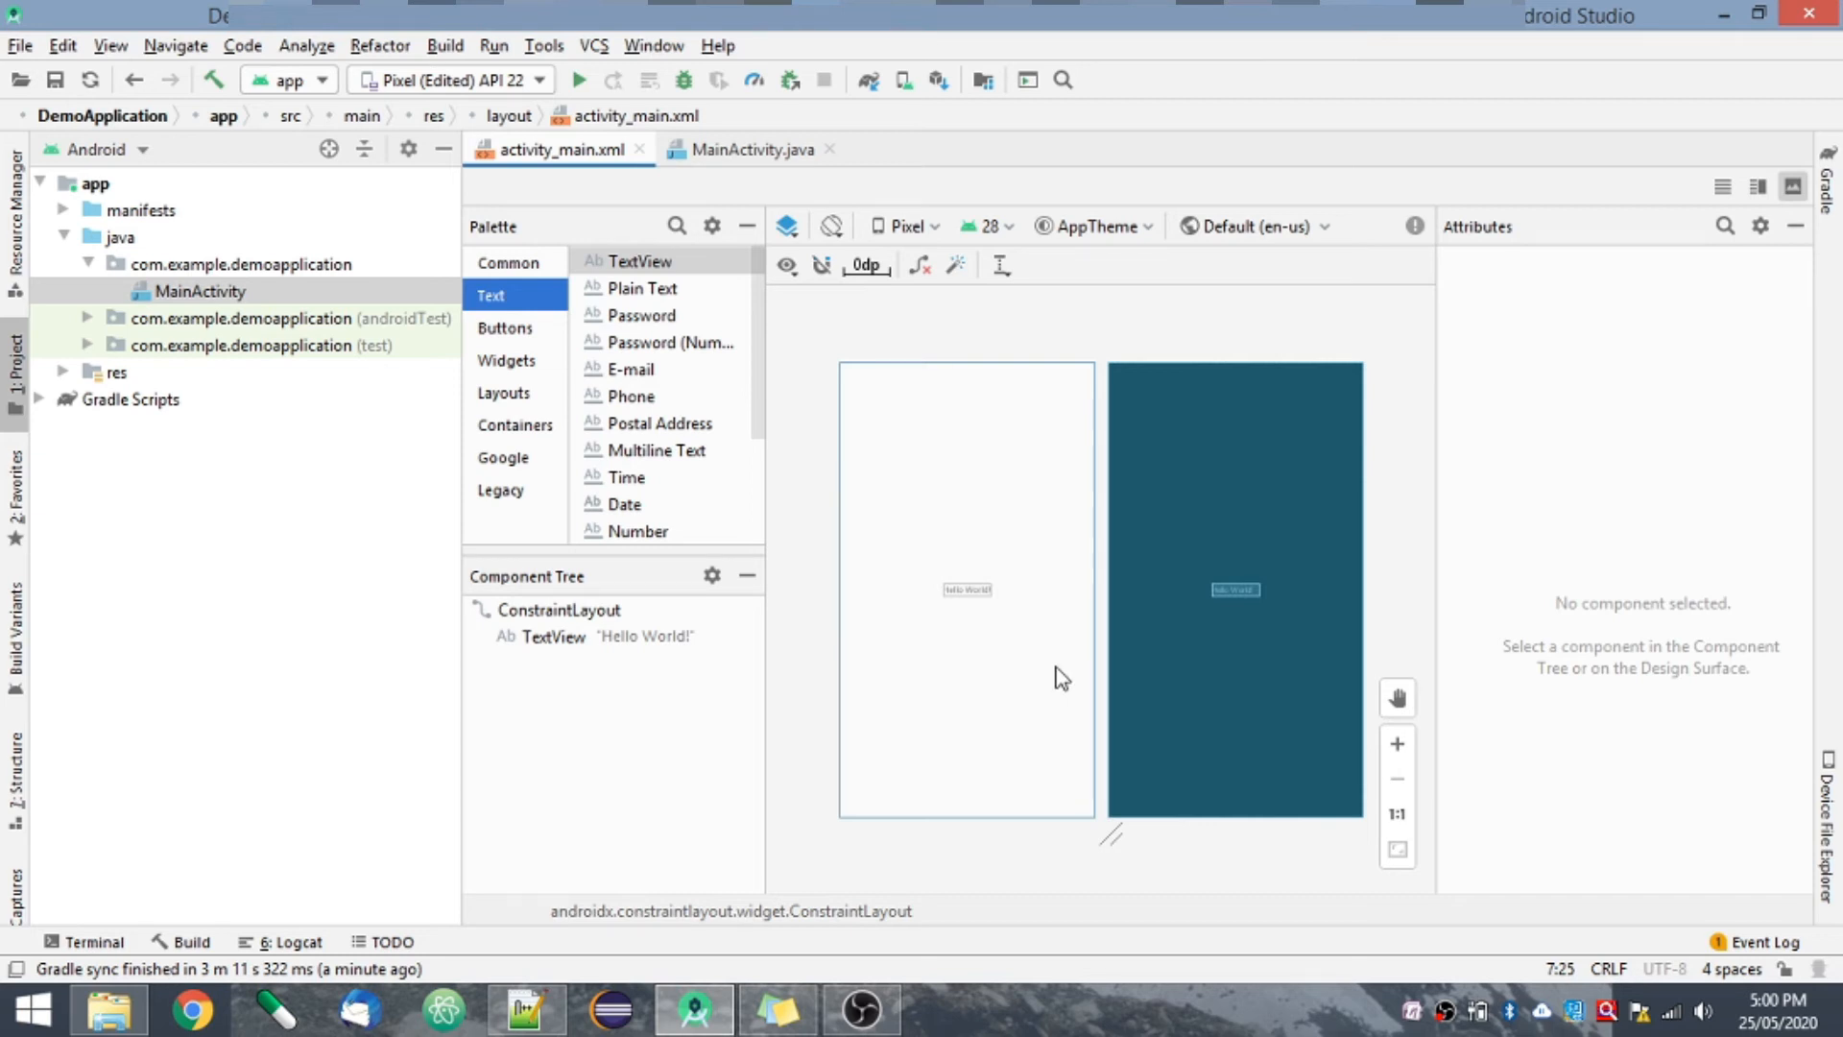
- Select the Hello World! TextView in the design and look through its layout, common and full attribute lists
click(969, 592)
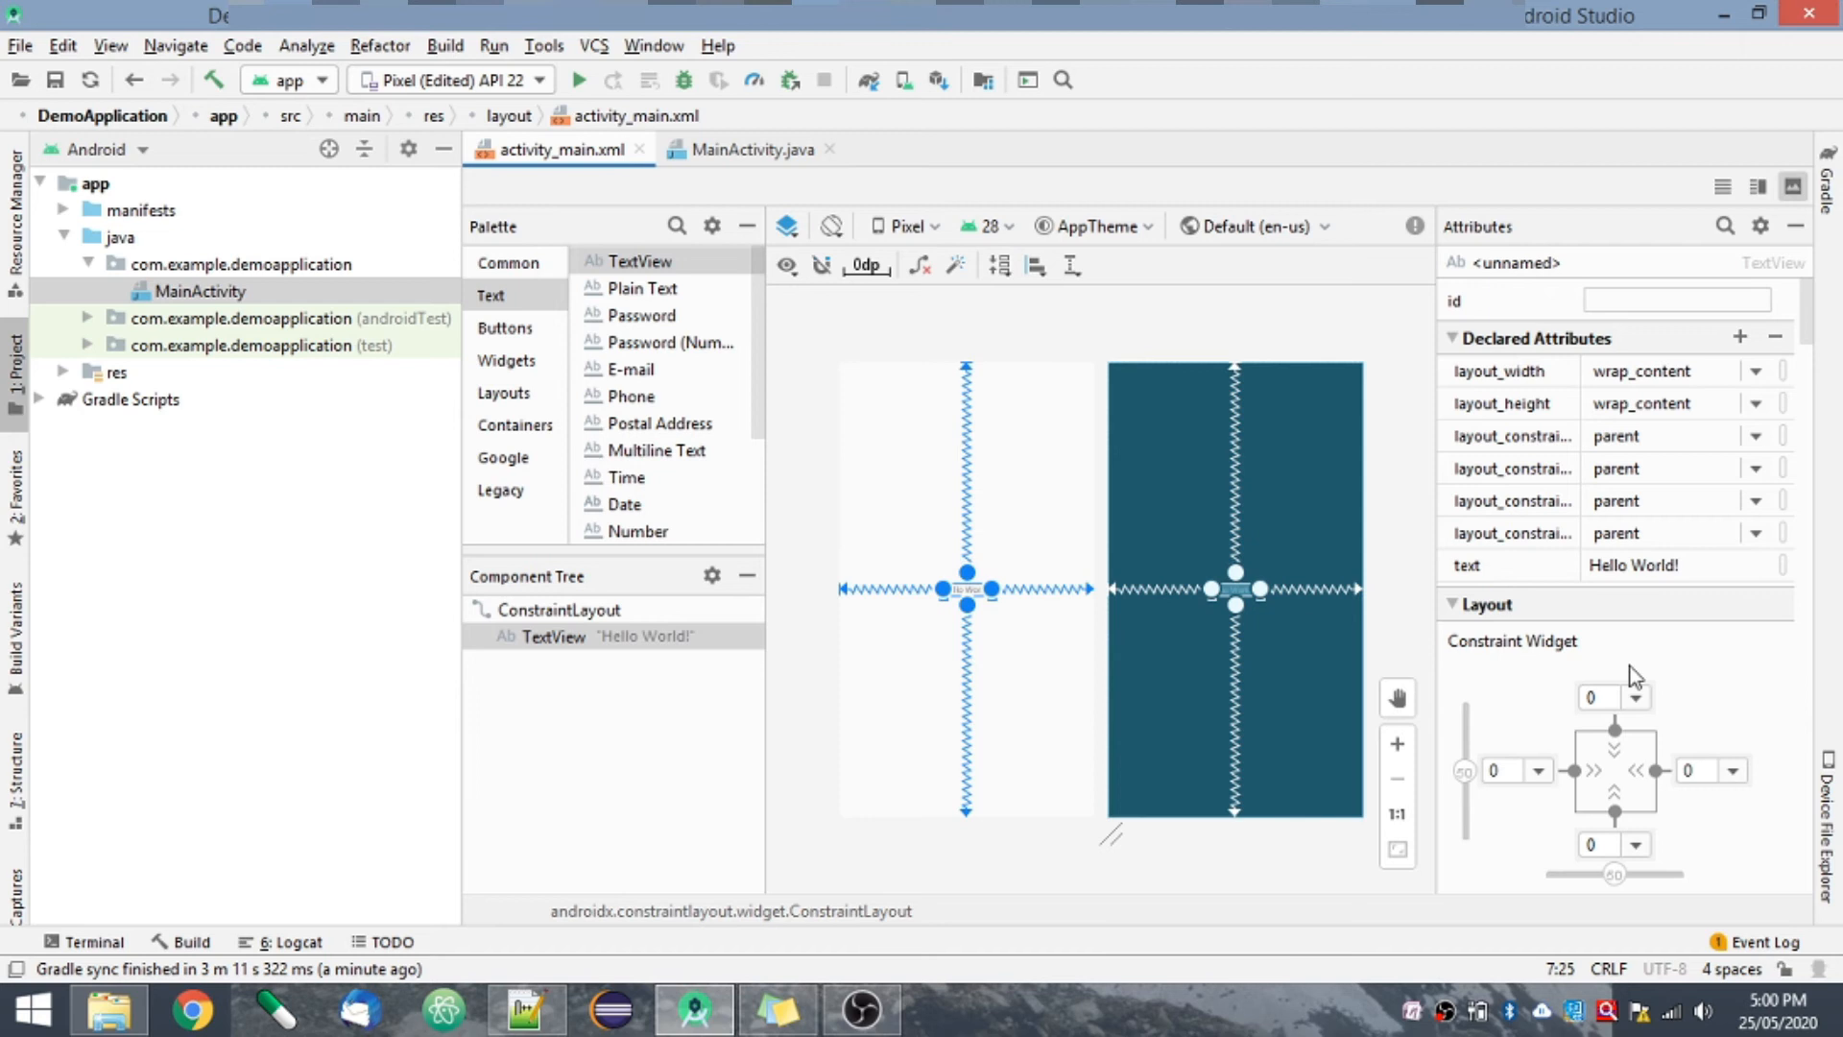
scroll(1811, 710, down, 5)
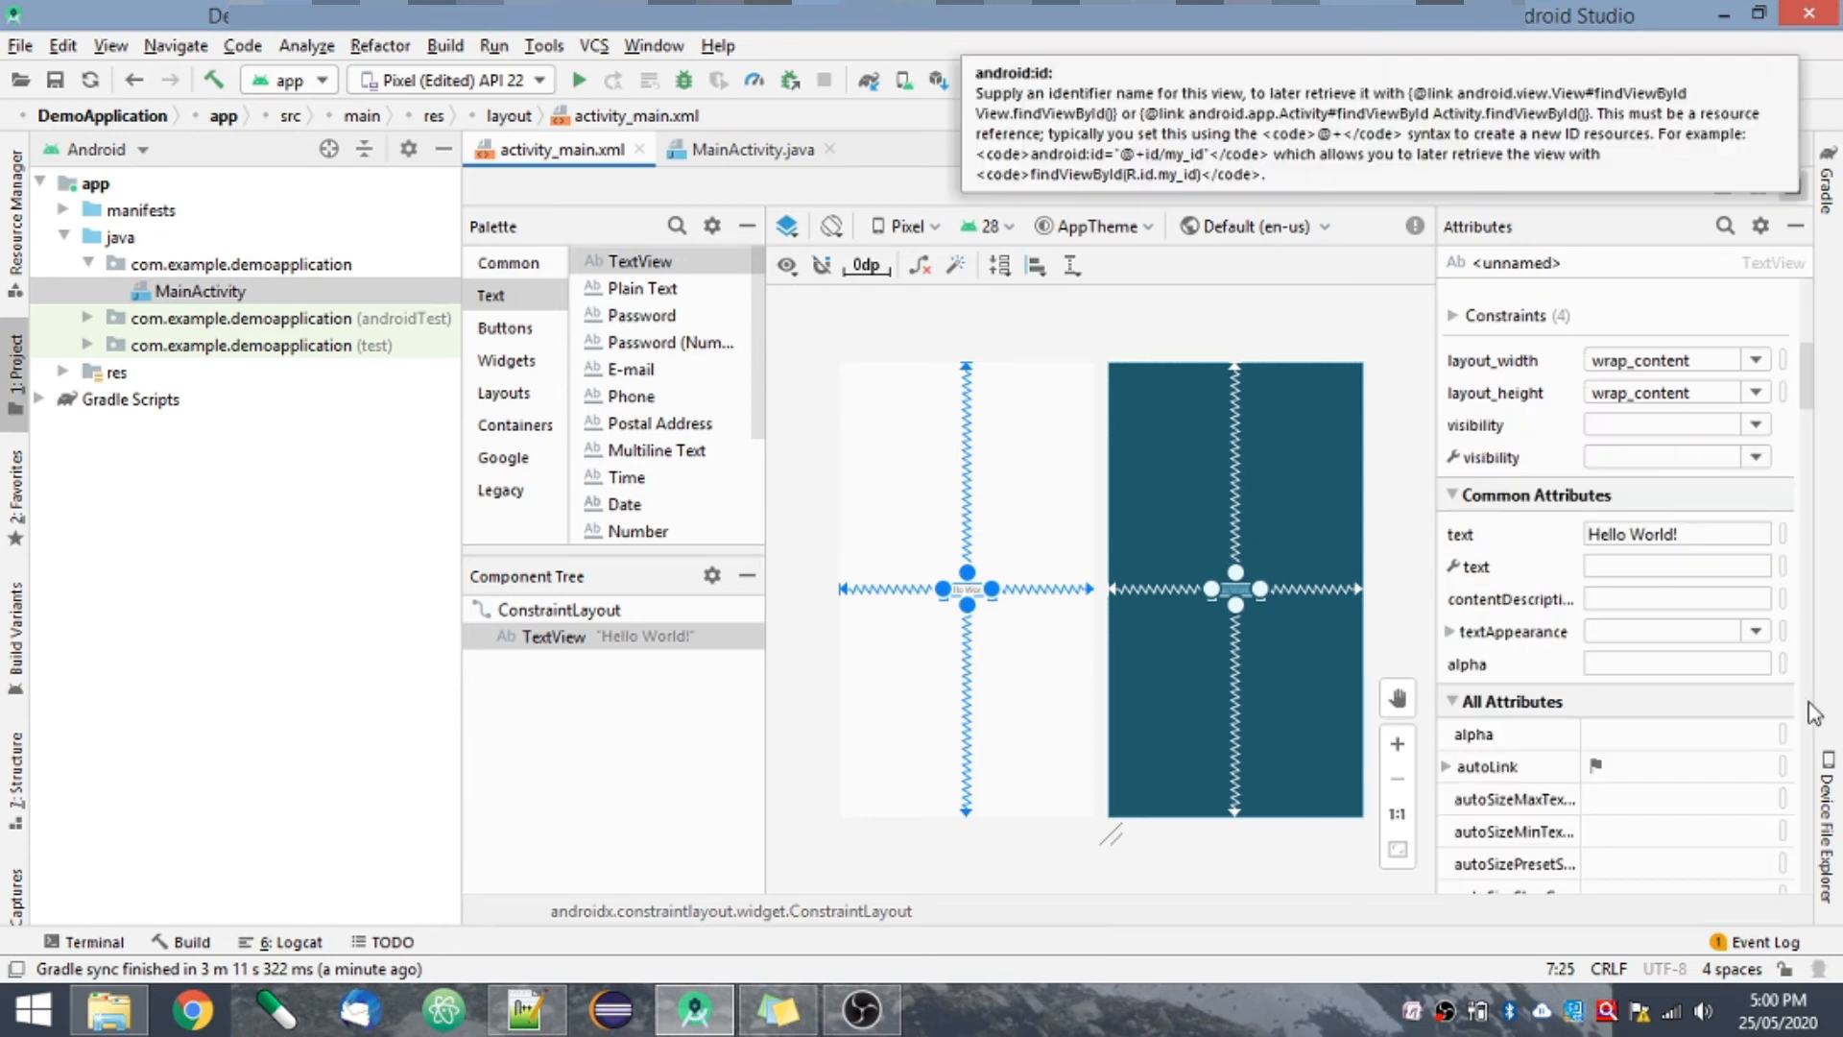
scroll(1813, 812, down, 10)
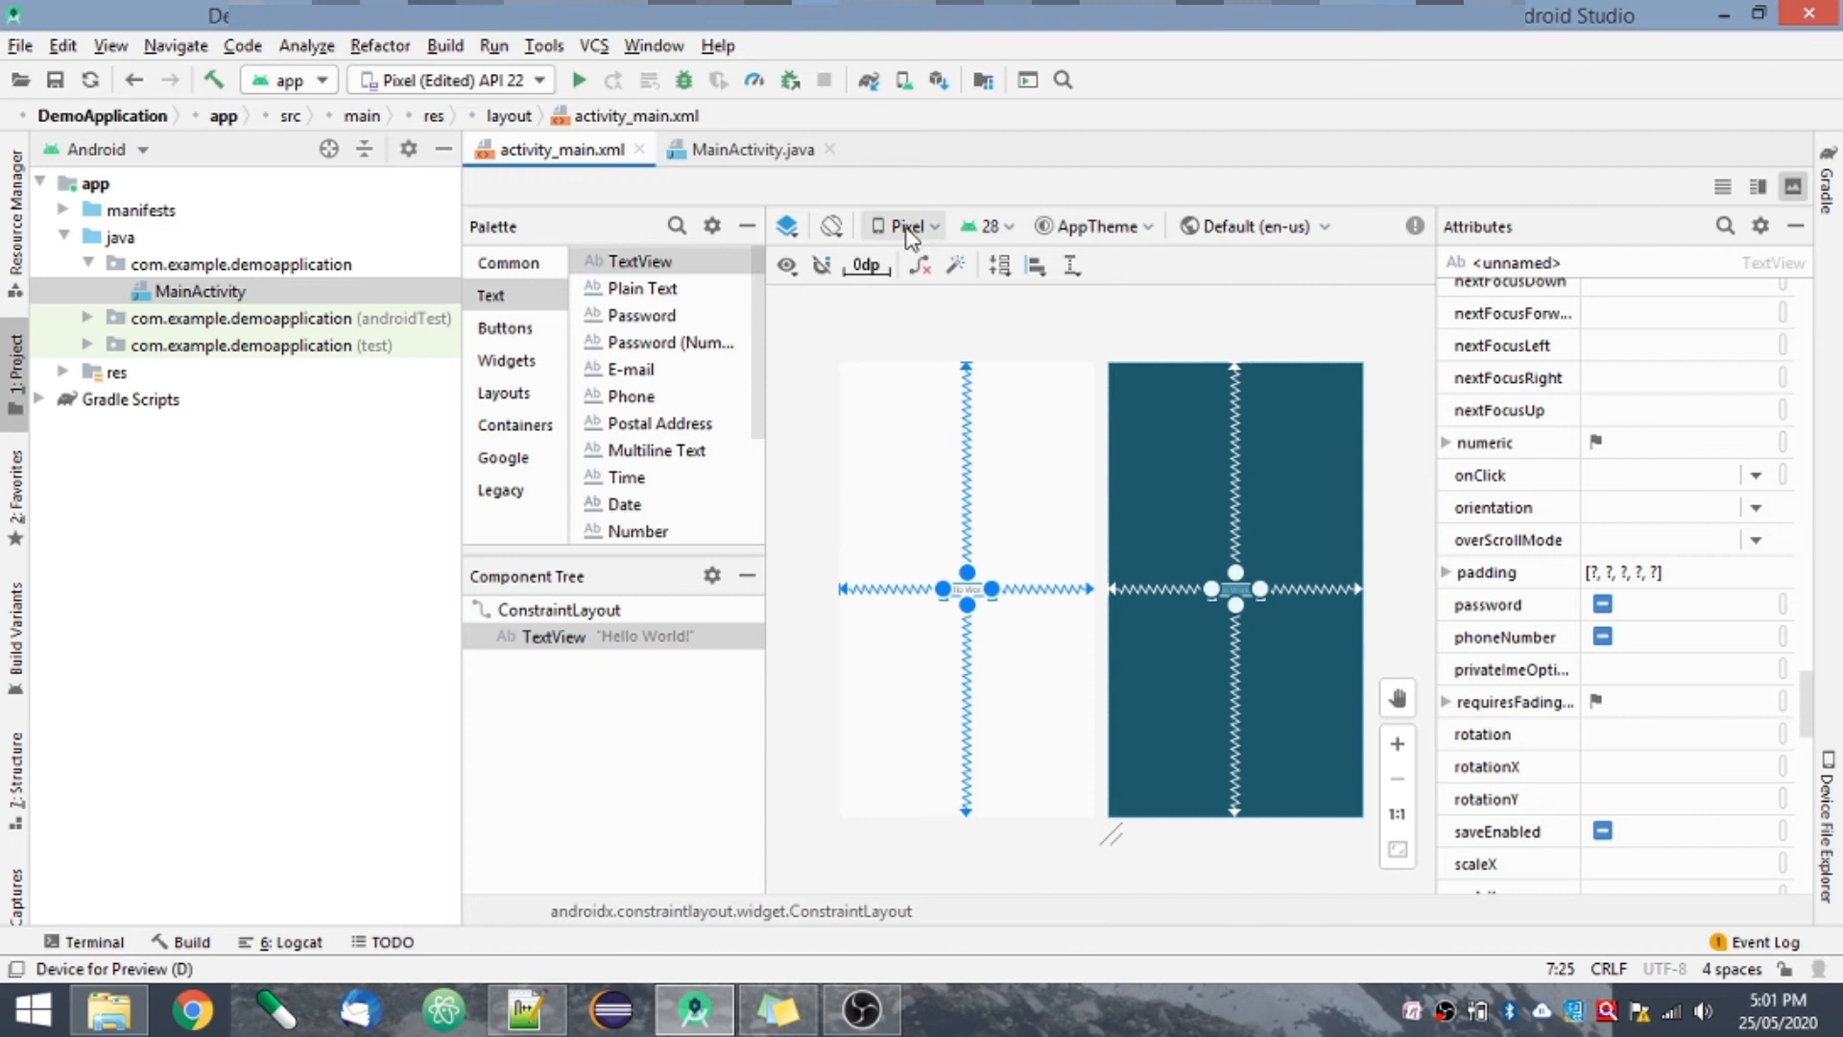
- Look at the available preview devices and the Design and Blueprint display options without changing either
click(936, 228)
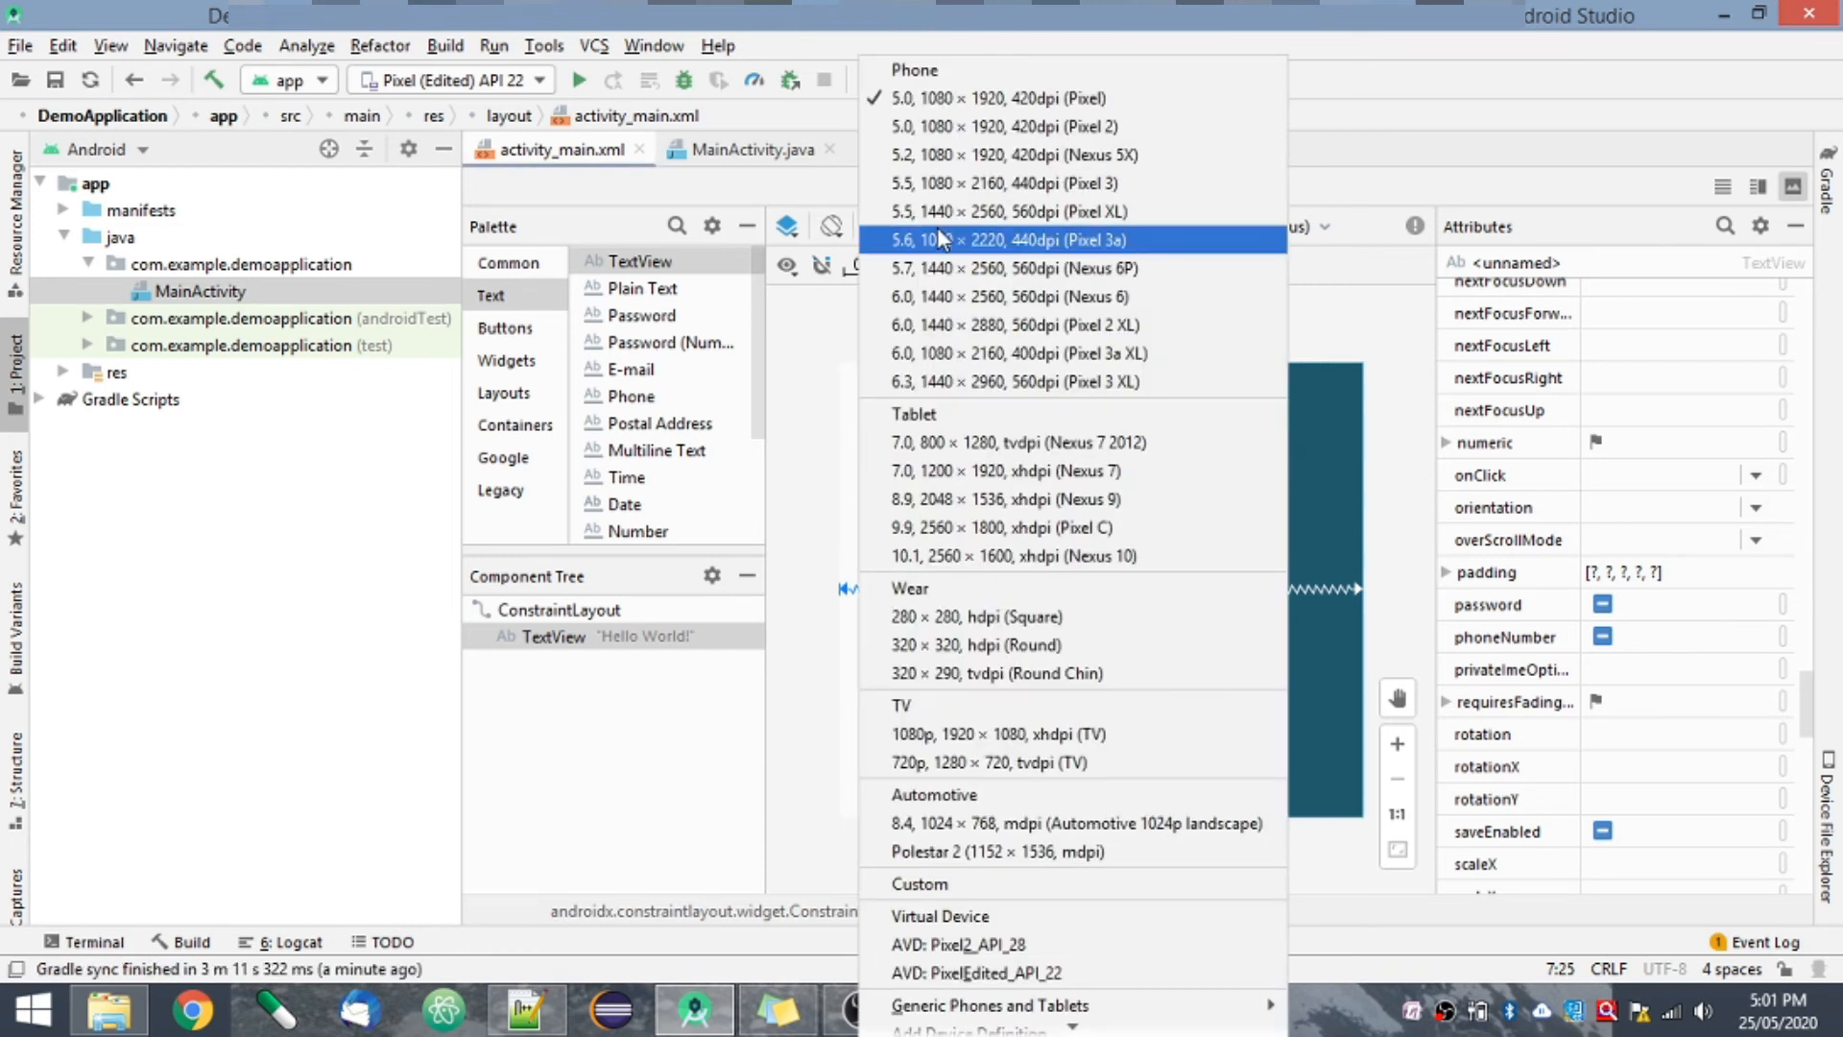
click(1381, 320)
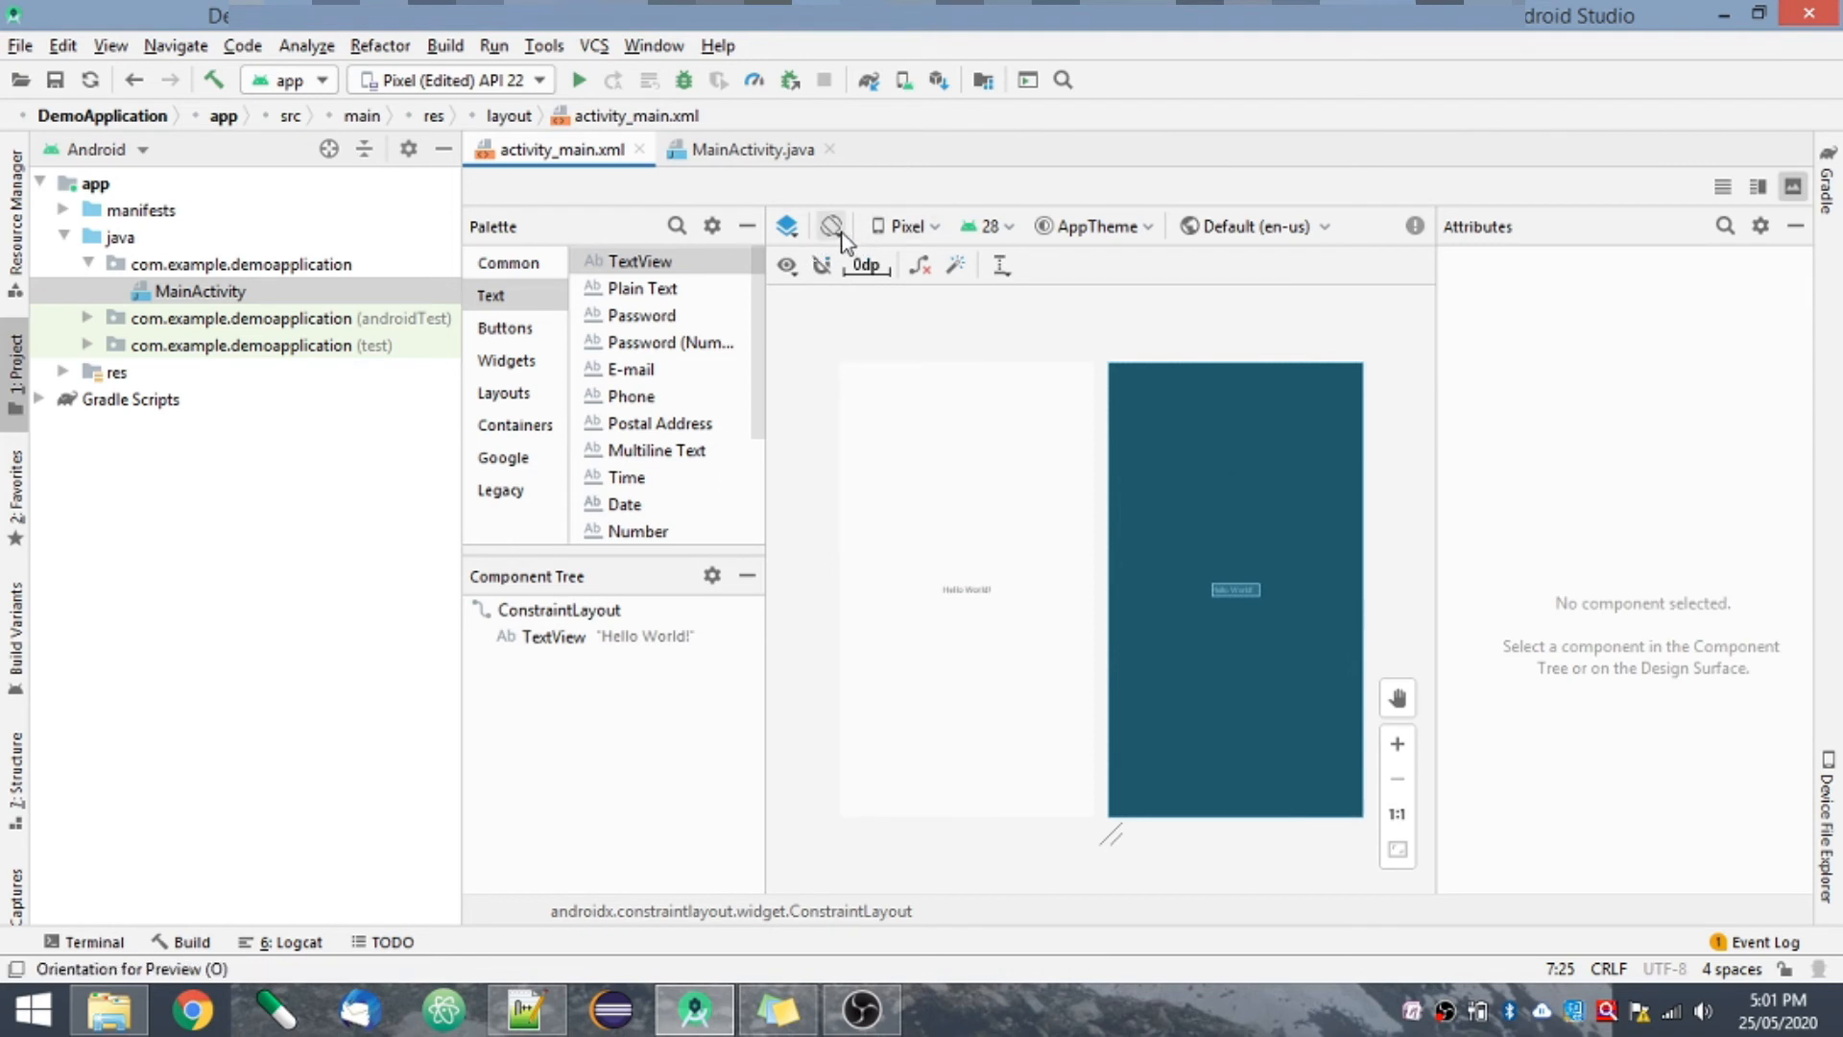
click(787, 228)
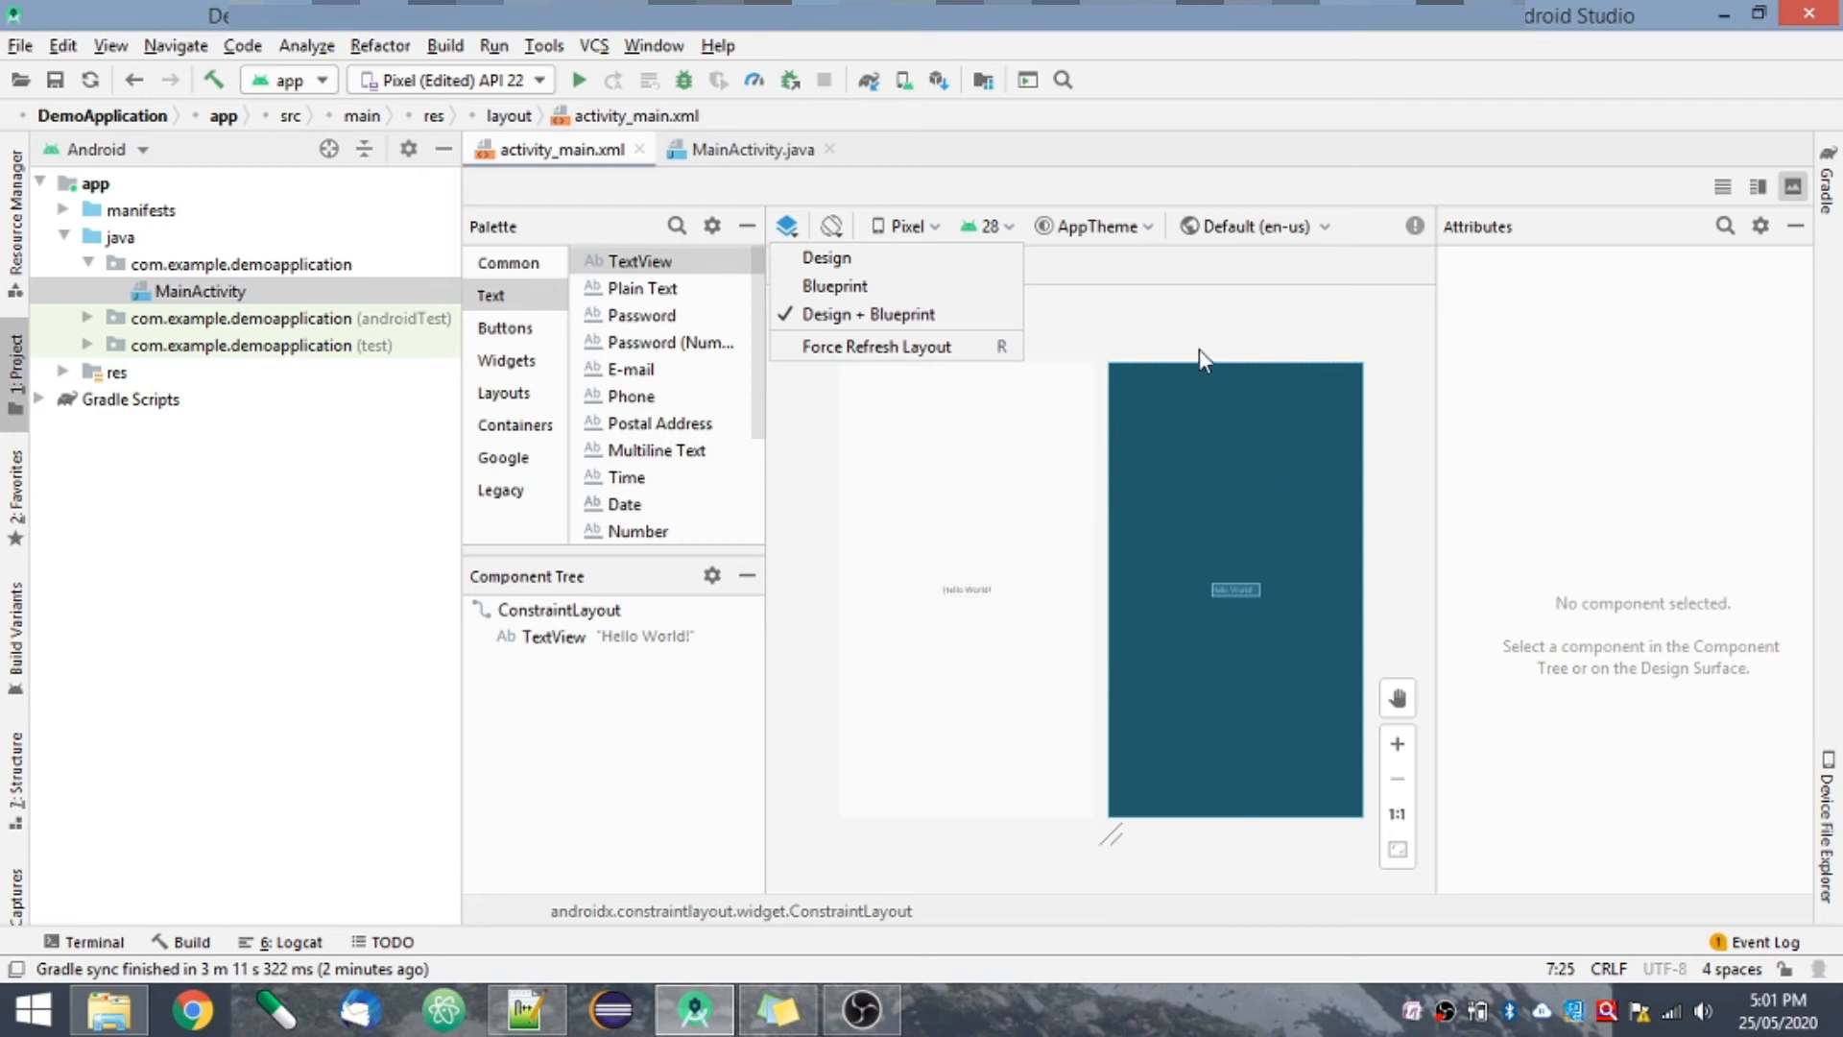
click(1166, 319)
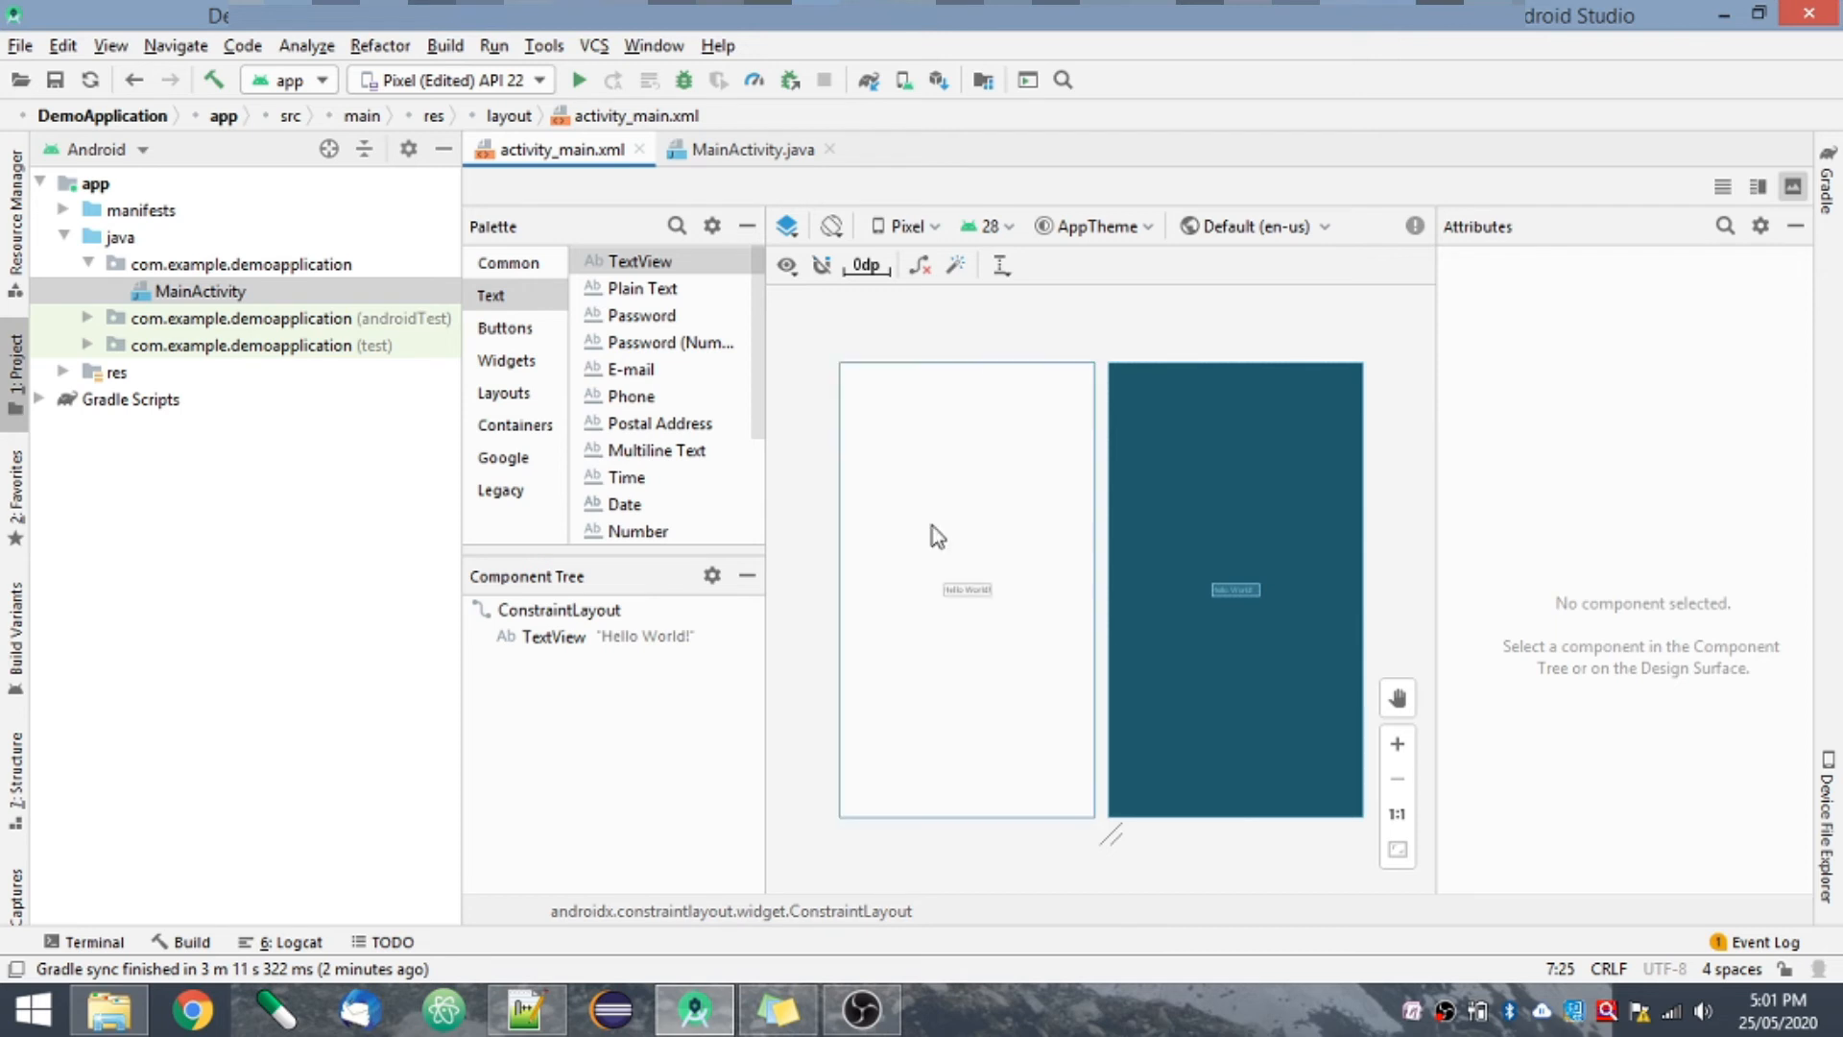
- Show the layout's XML code again and examine the TextView element and its constraint attributes
click(1724, 186)
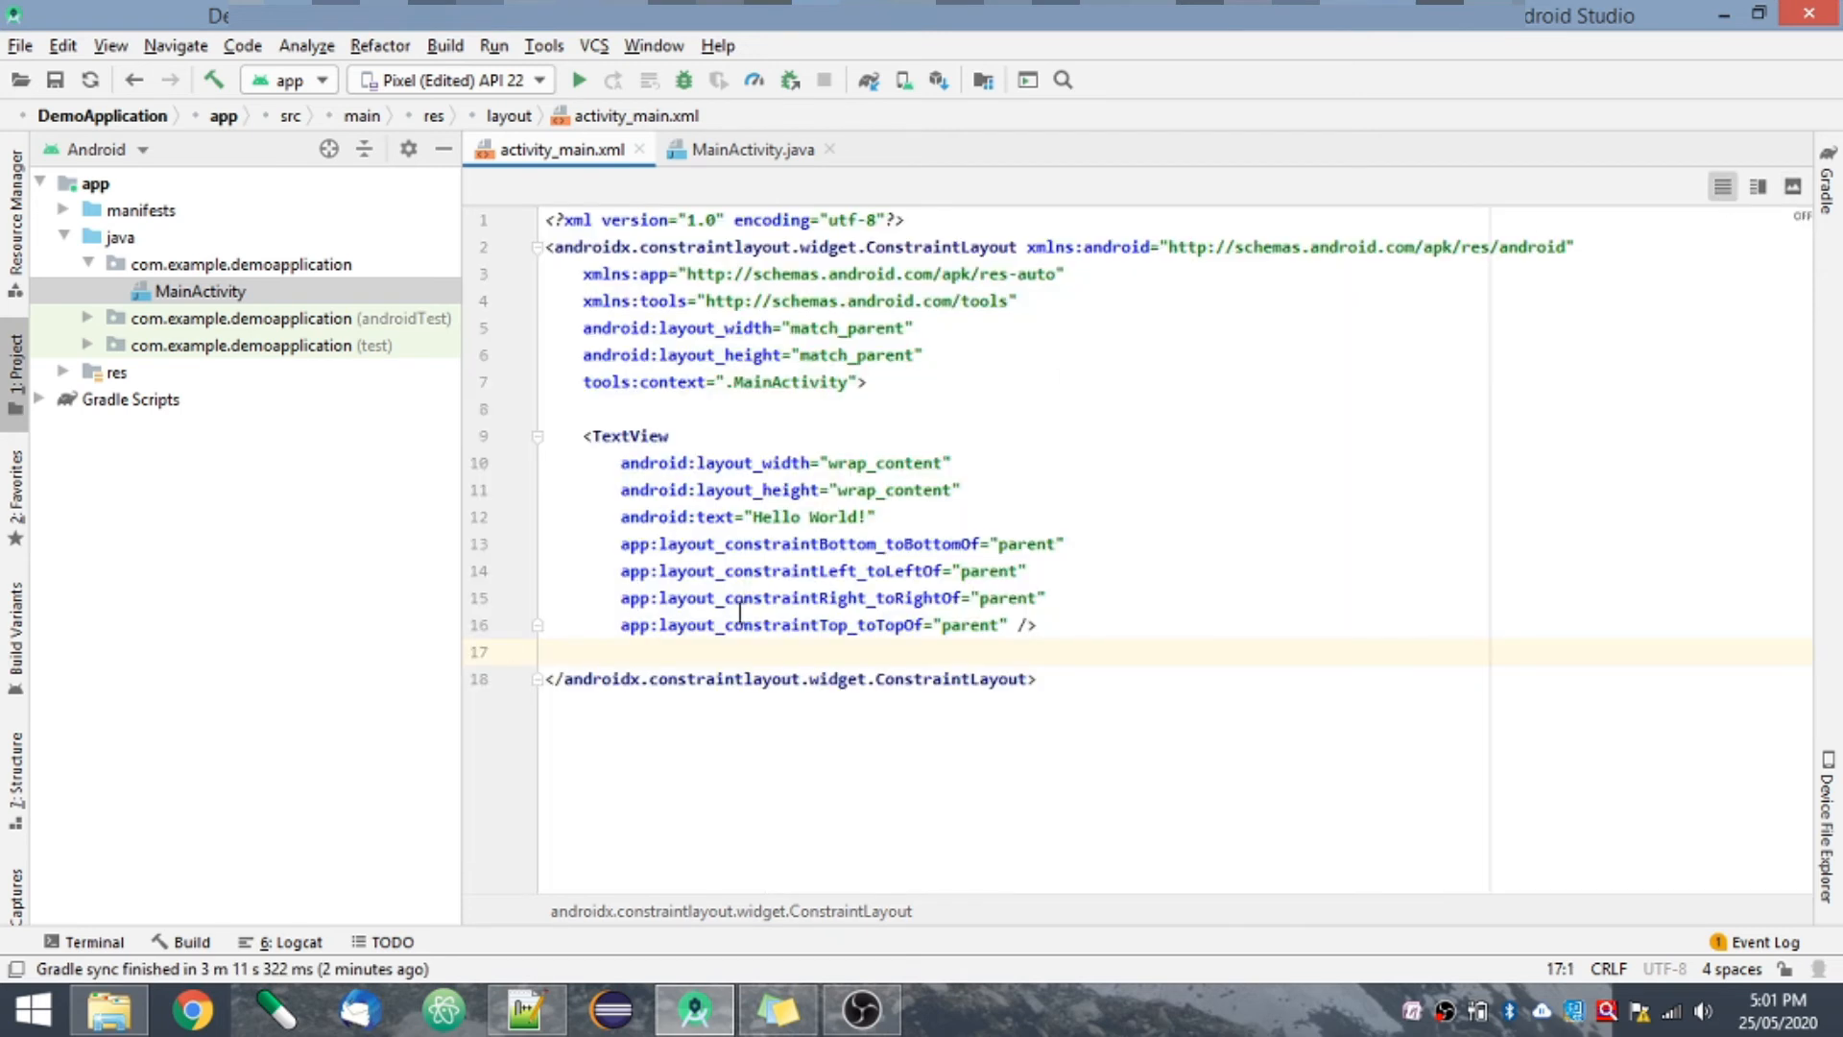
click(781, 545)
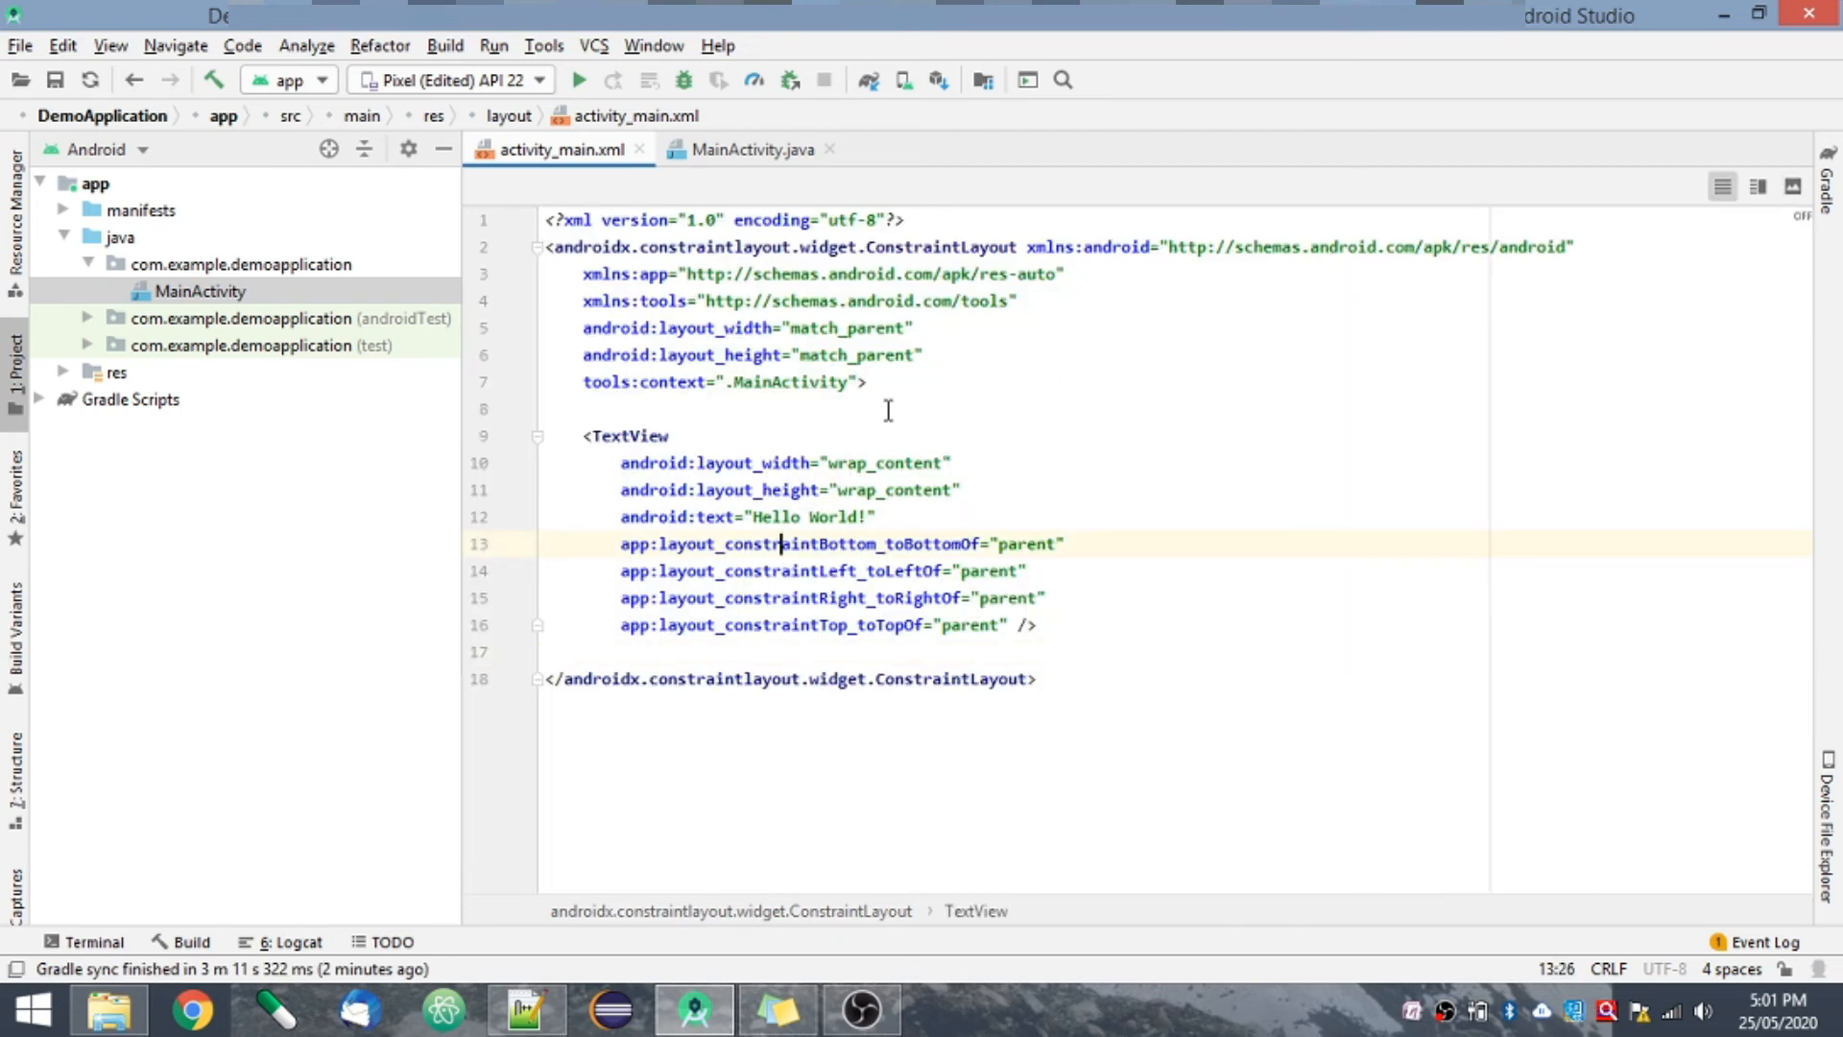
click(819, 435)
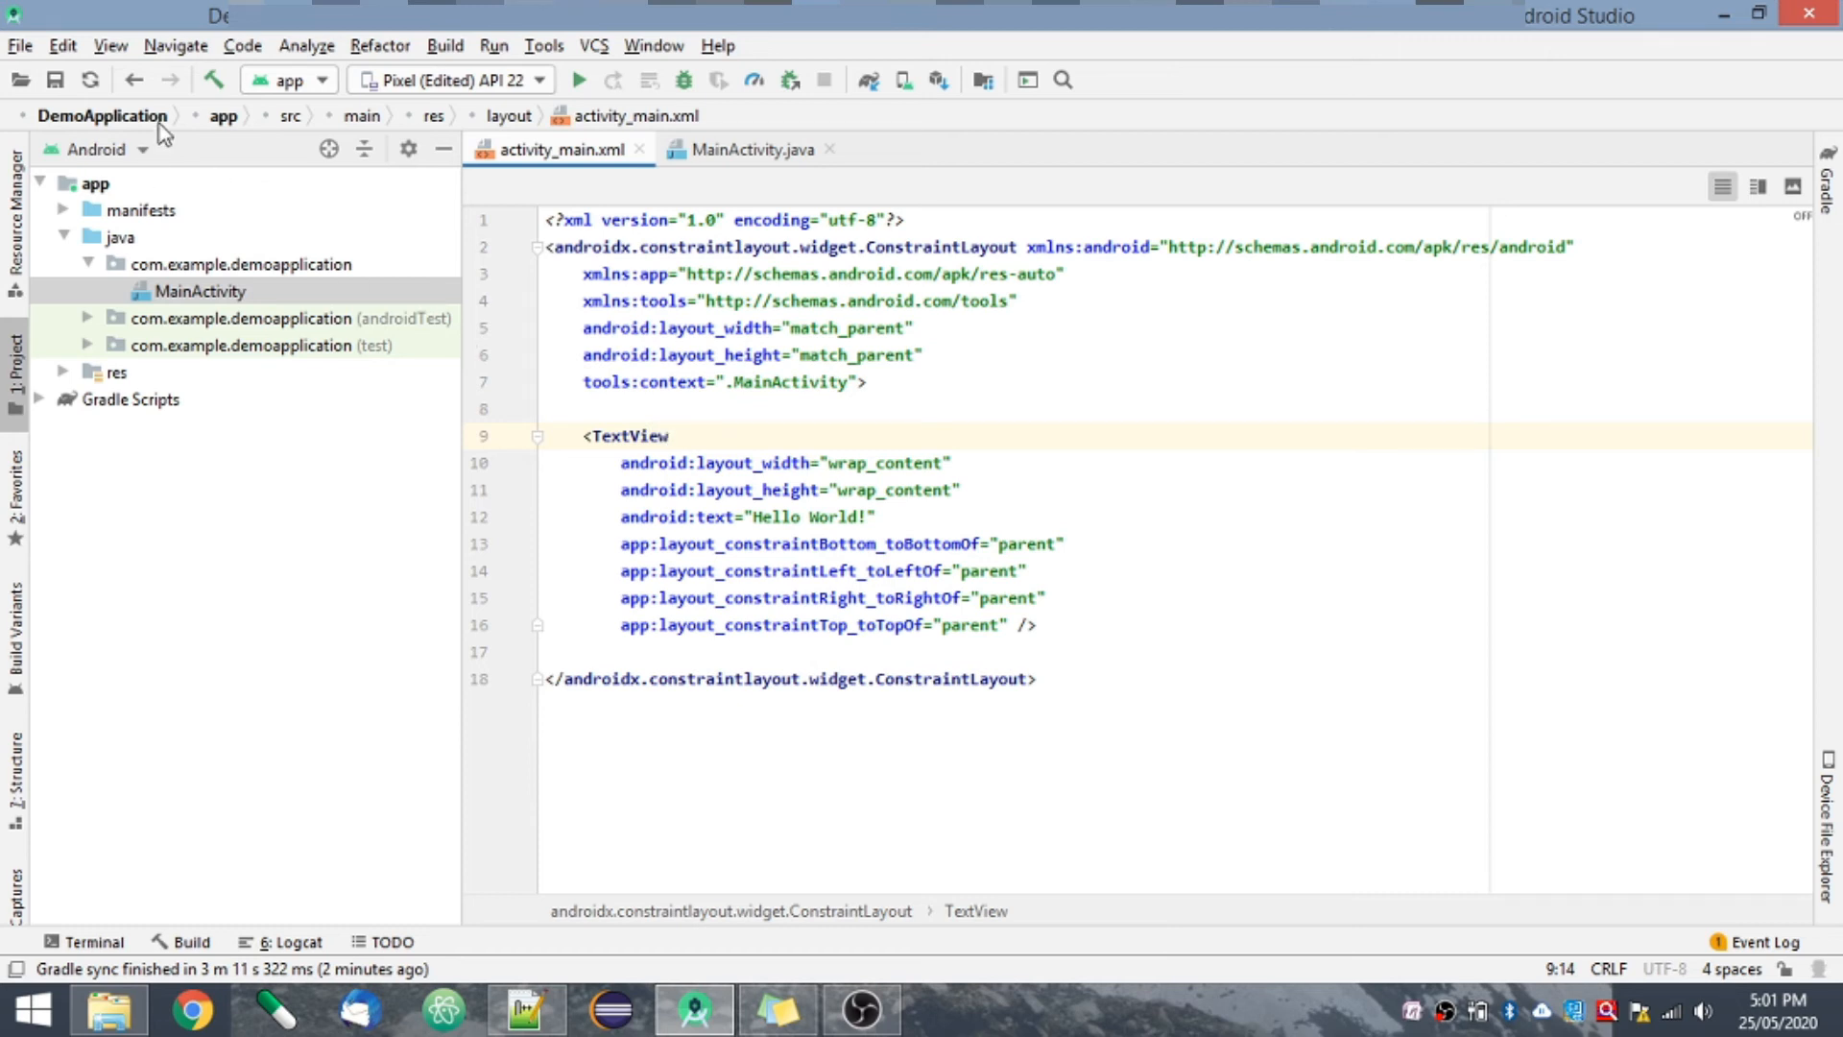
- Look at the IDE settings' Appearance page and the full list of installed plugins, then leave the settings without changes
click(21, 46)
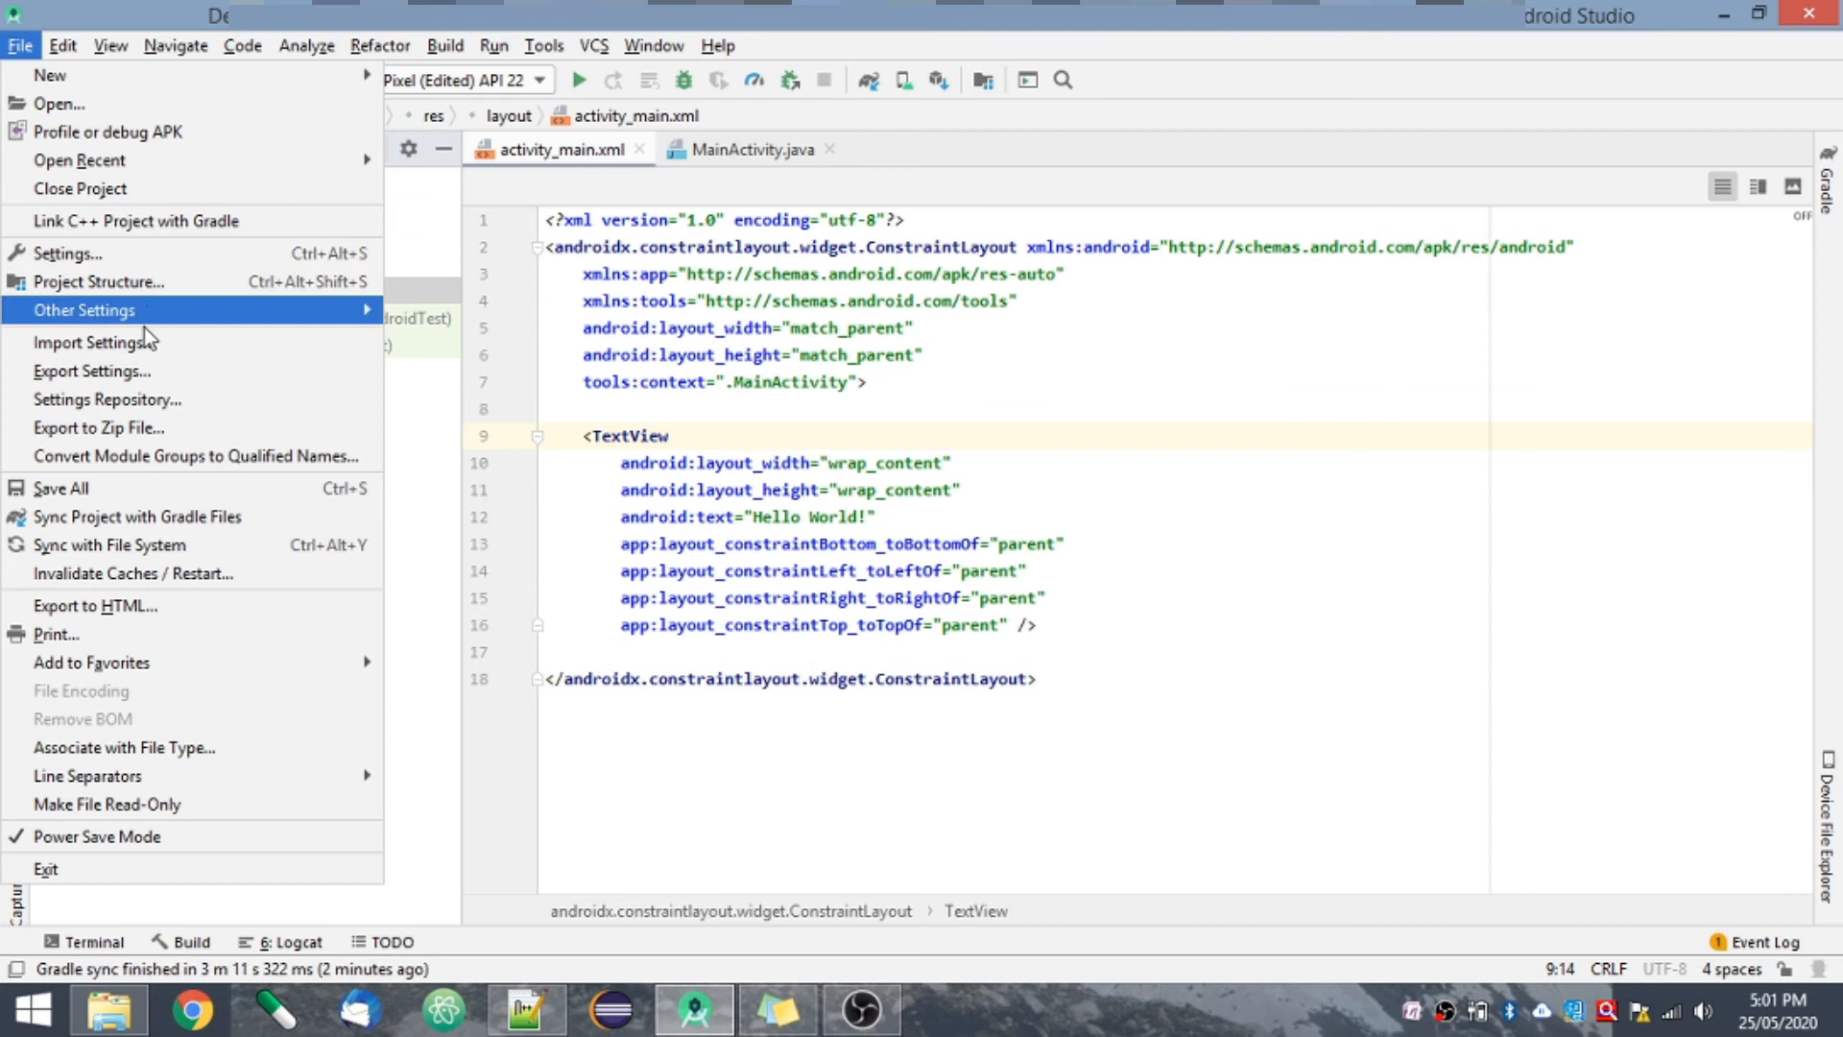
click(120, 255)
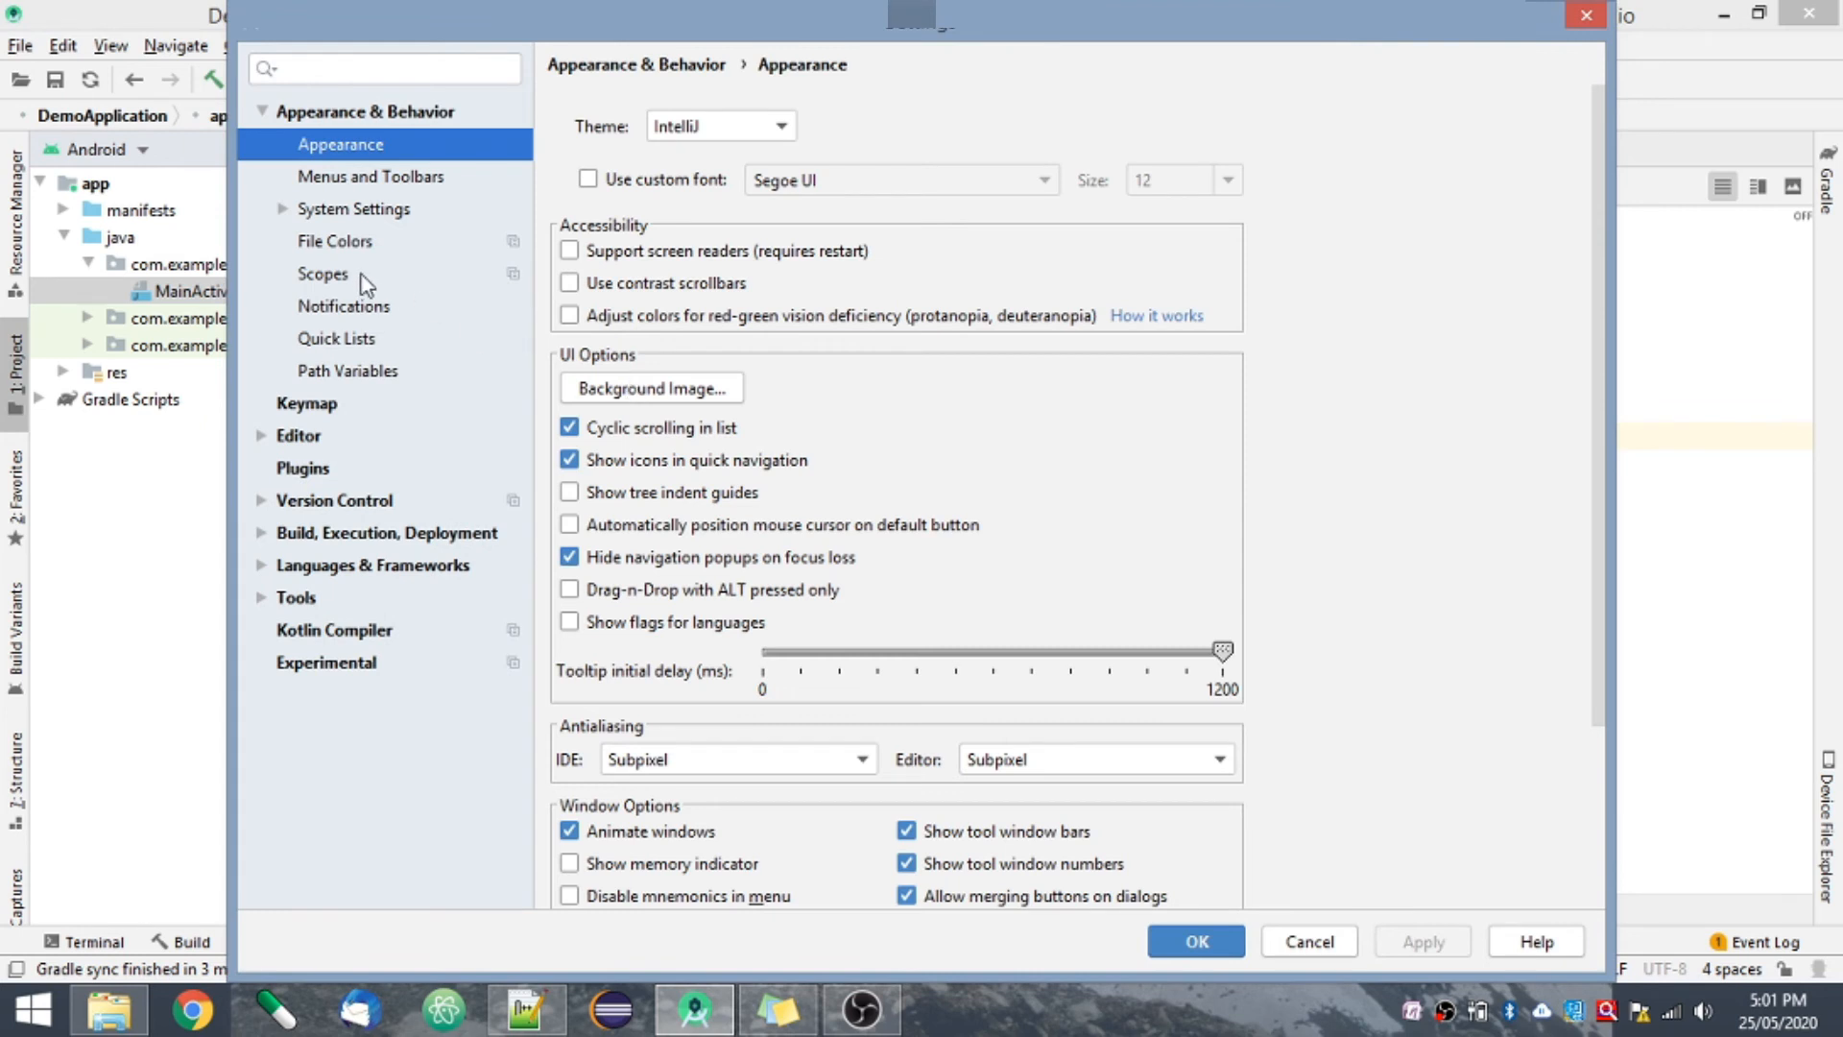
click(303, 469)
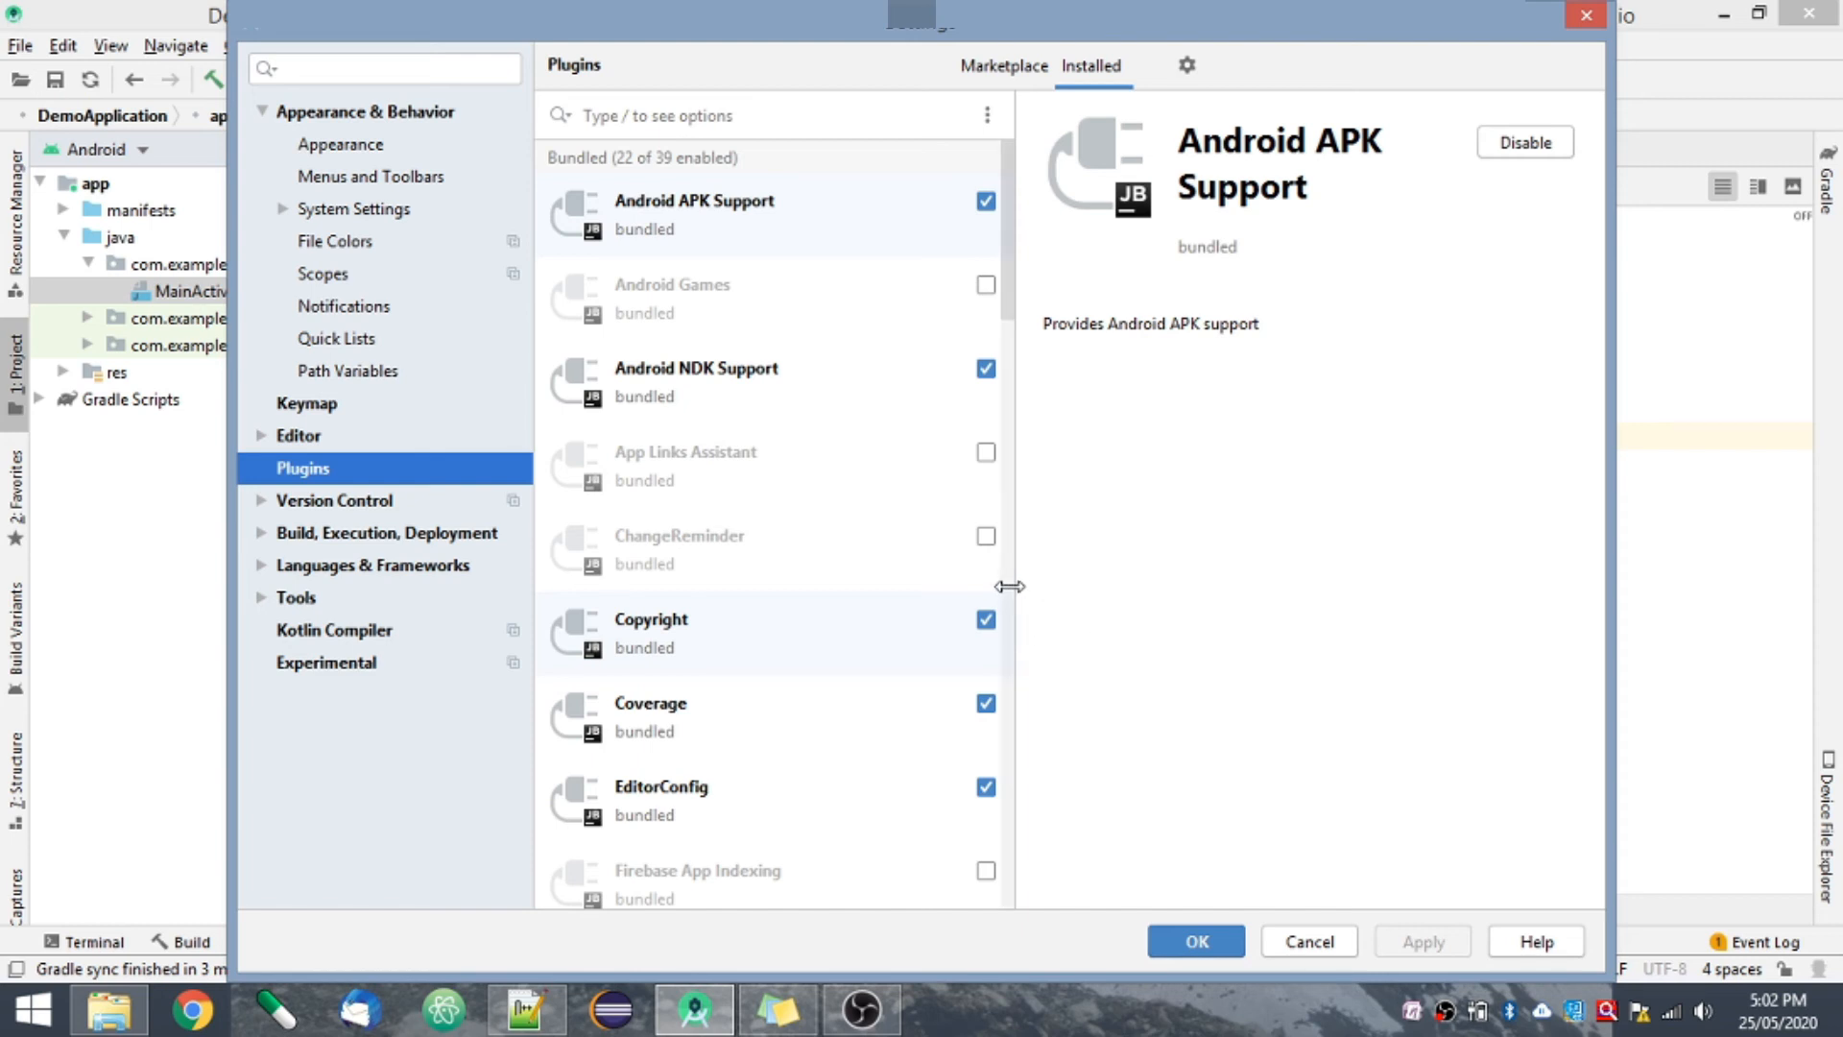
click(1009, 389)
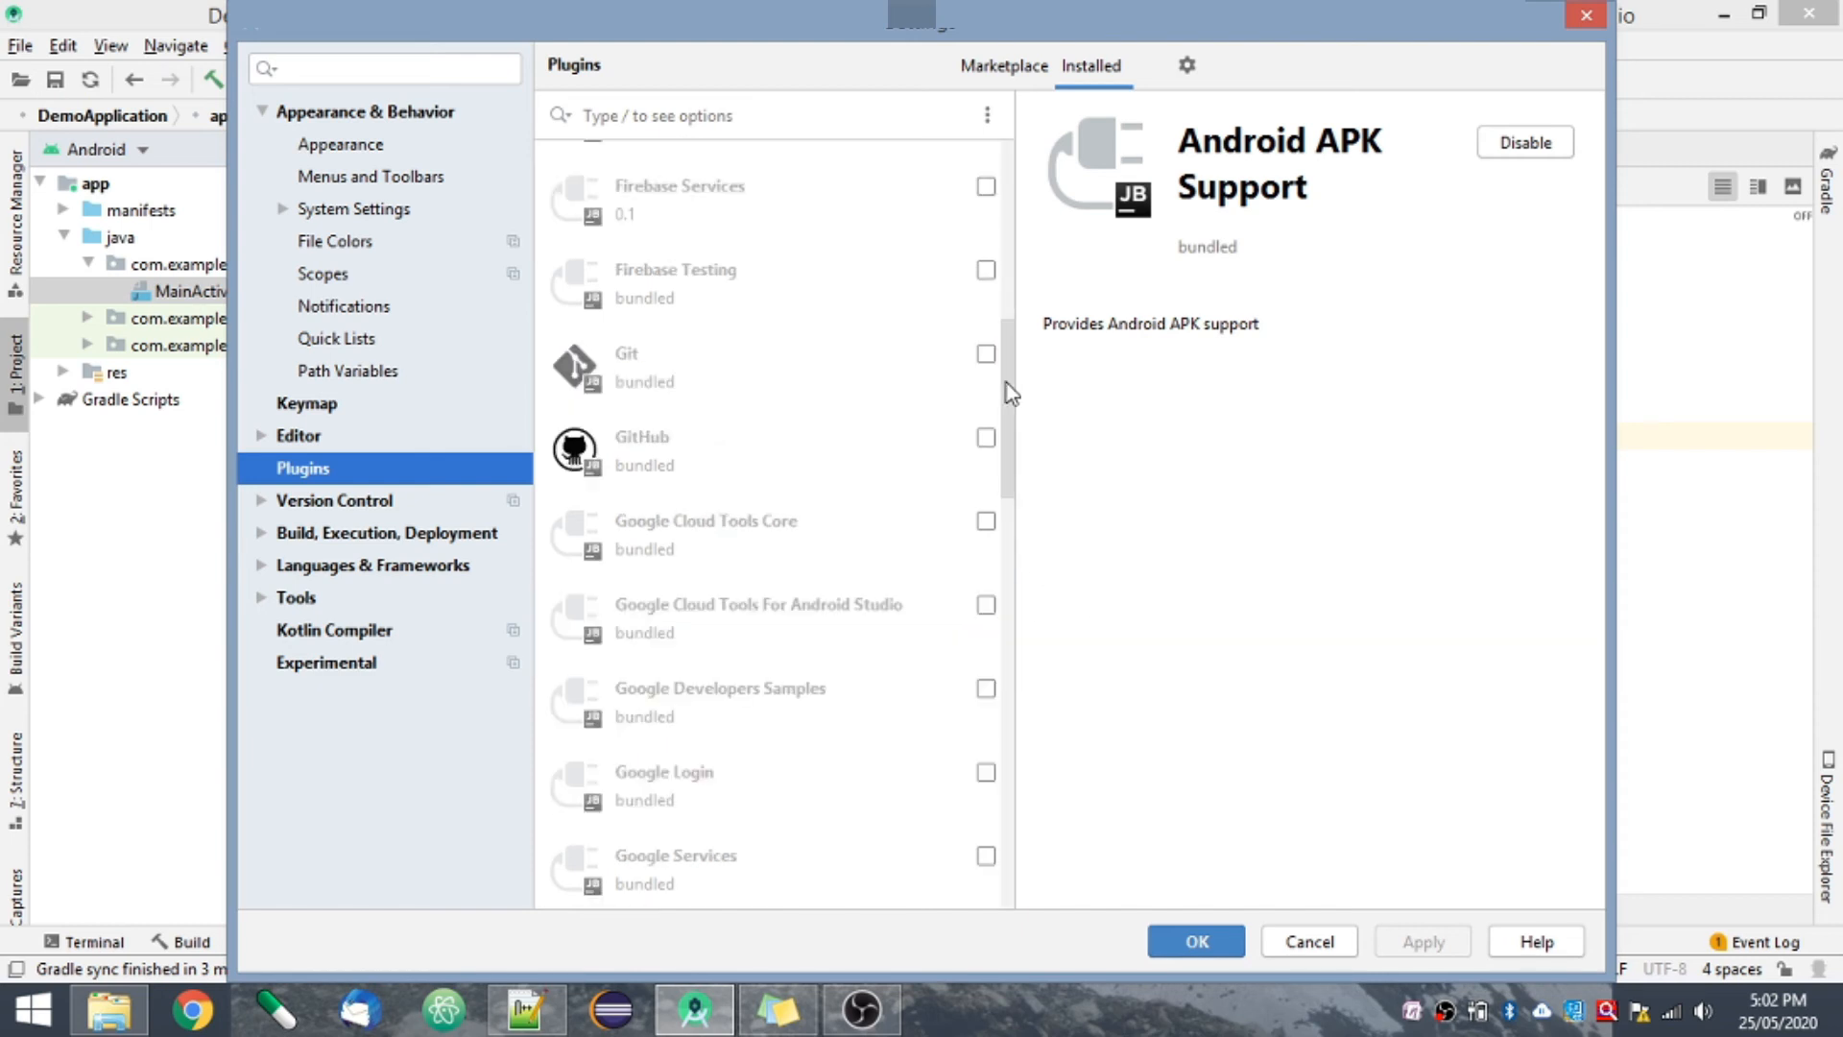
mouse_move(1009, 388)
mouse_down()
mouse_move(998, 329)
mouse_move(1009, 416)
mouse_up()
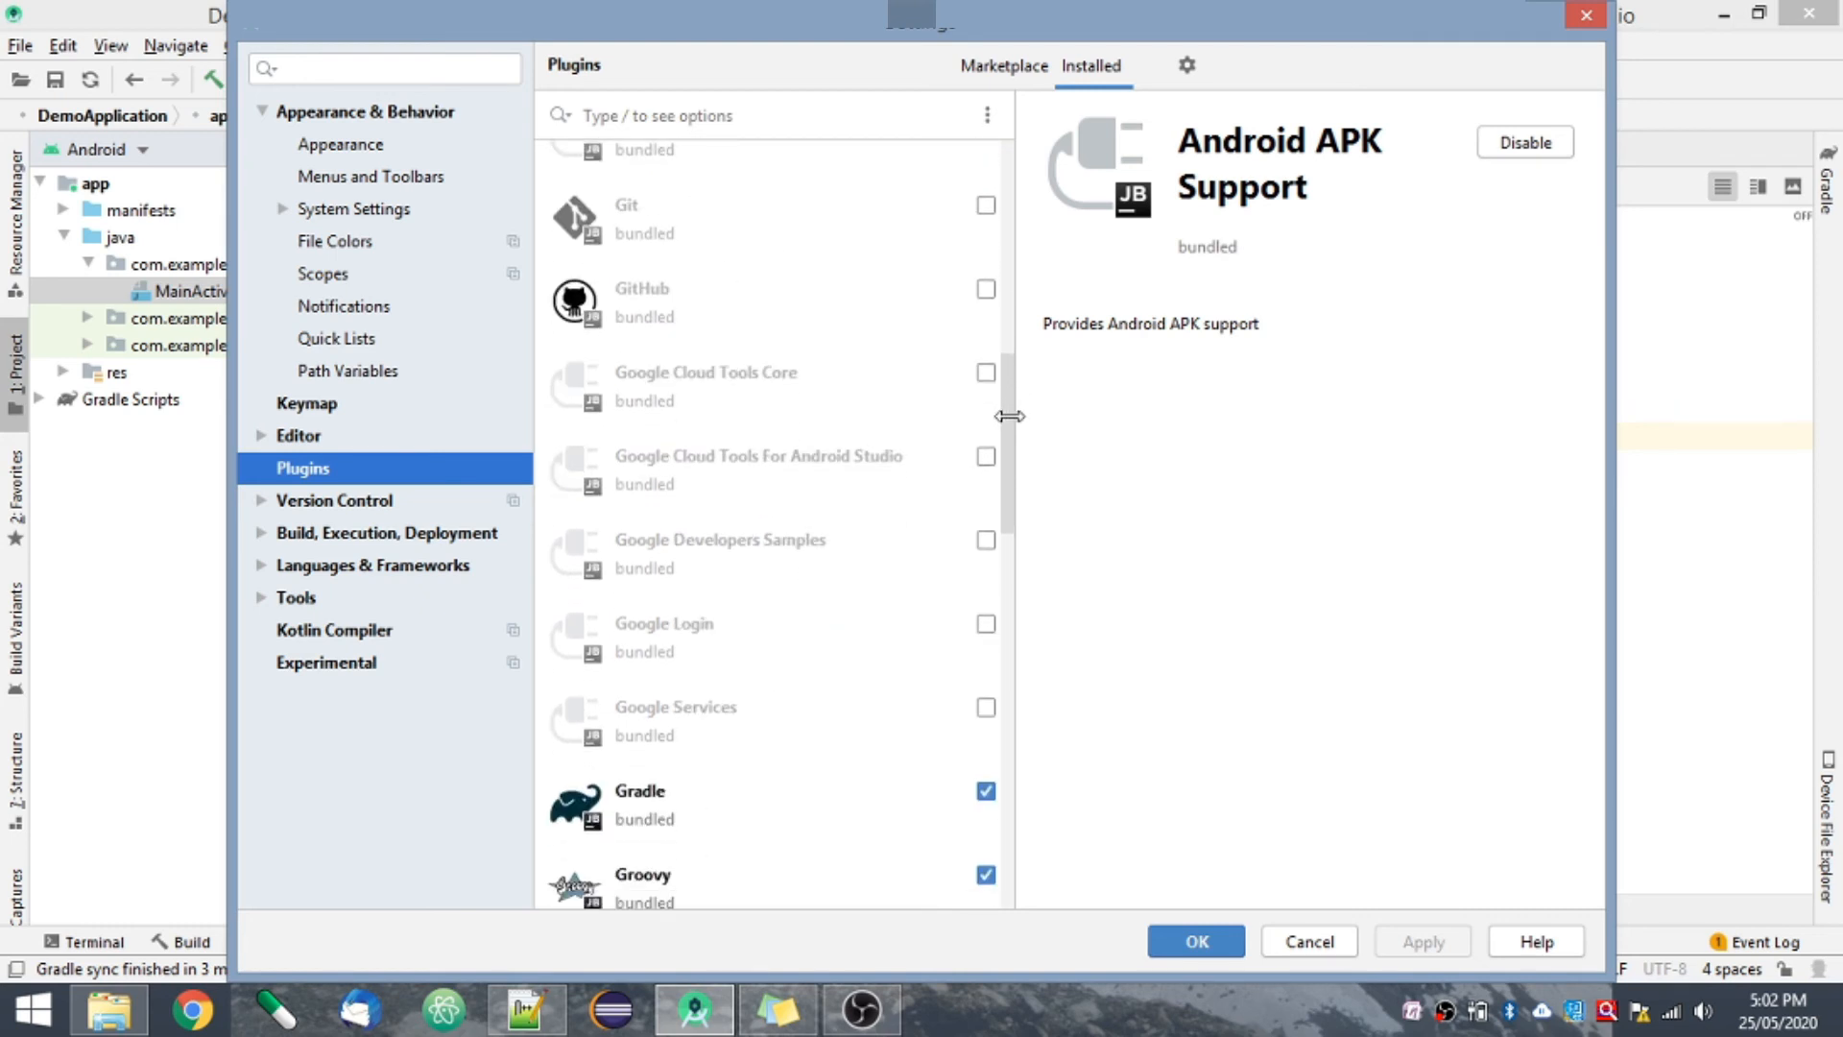
drag(1009, 415, 1048, 801)
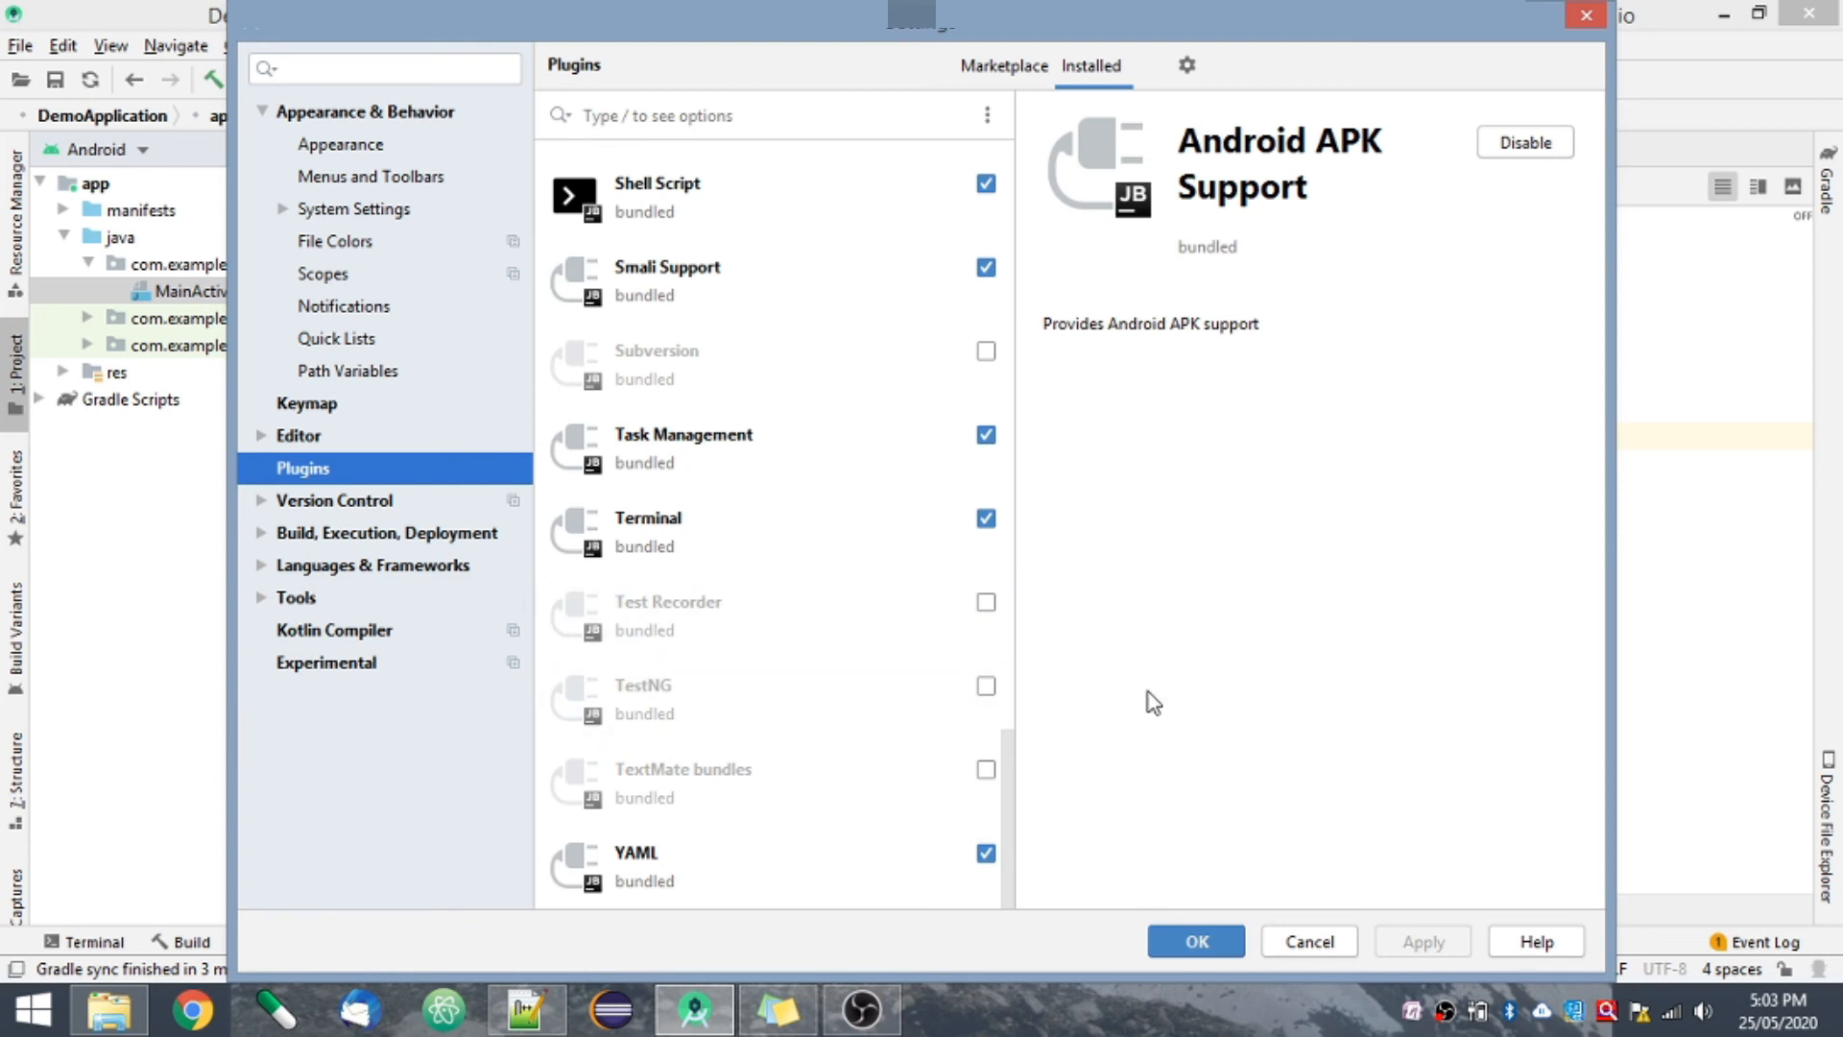
click(1312, 942)
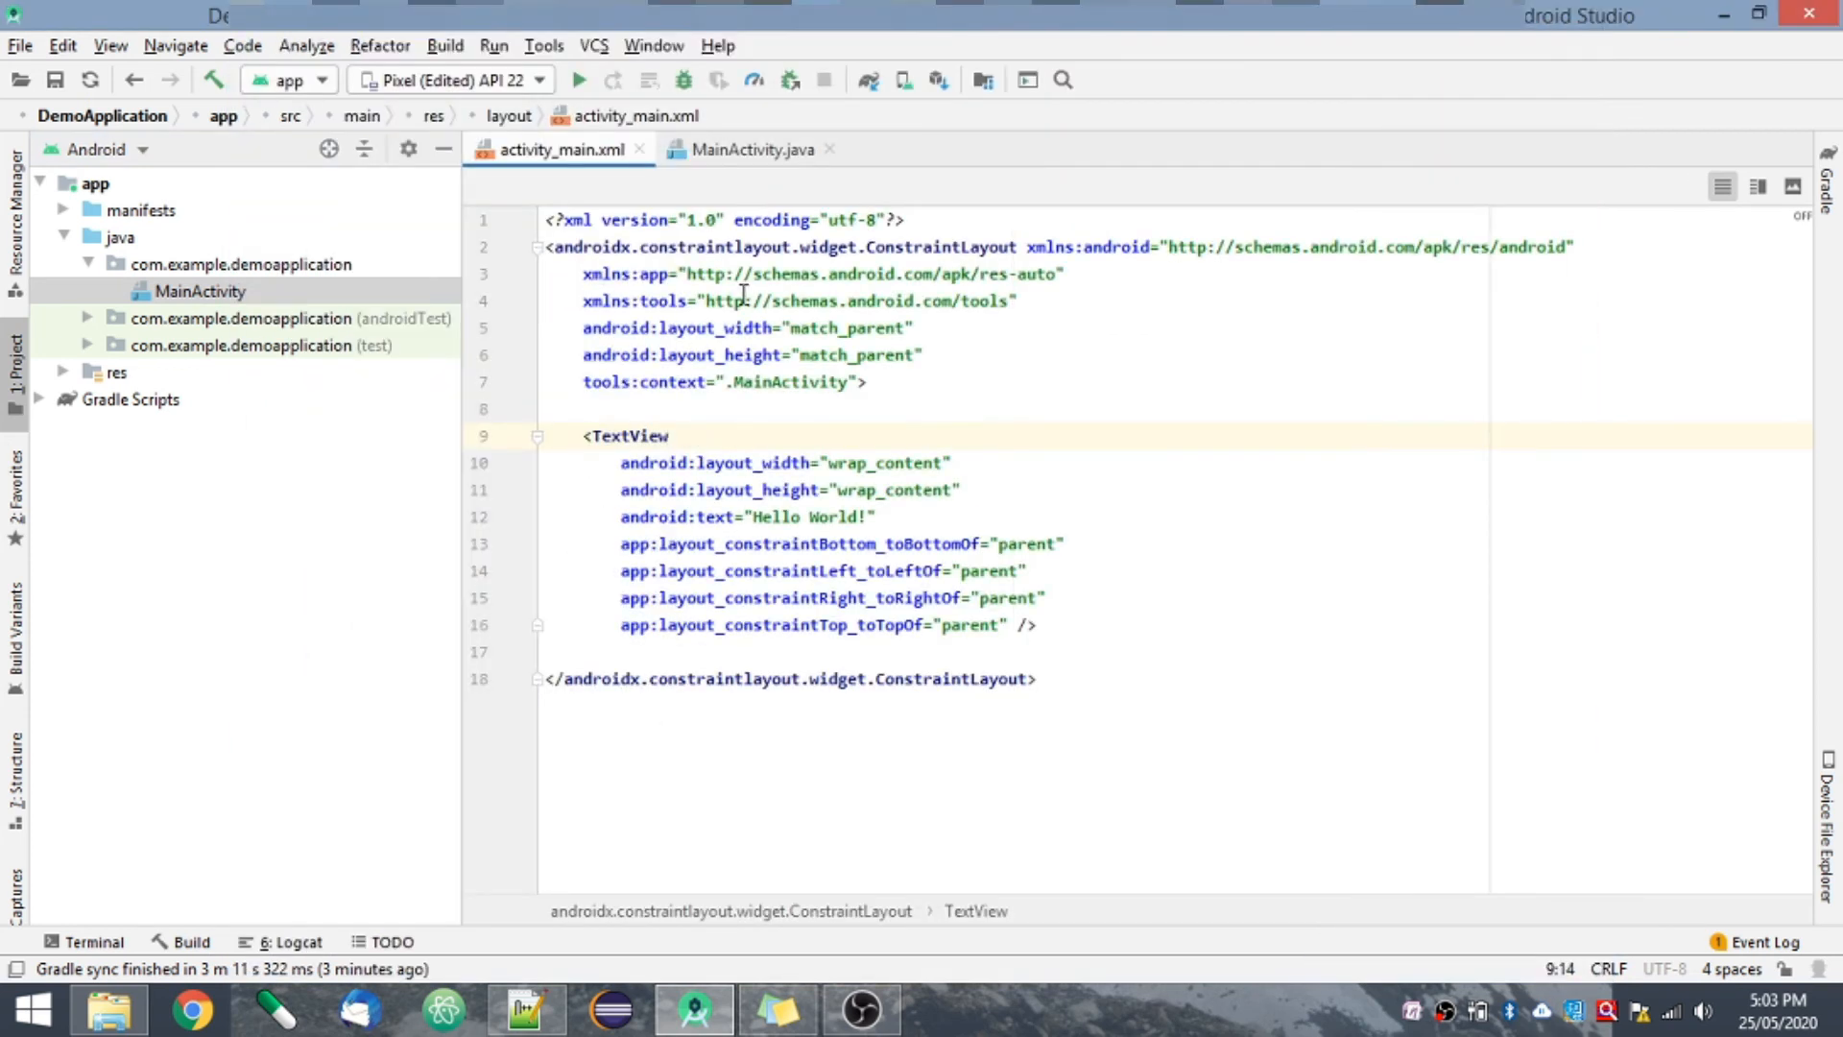
click(21, 46)
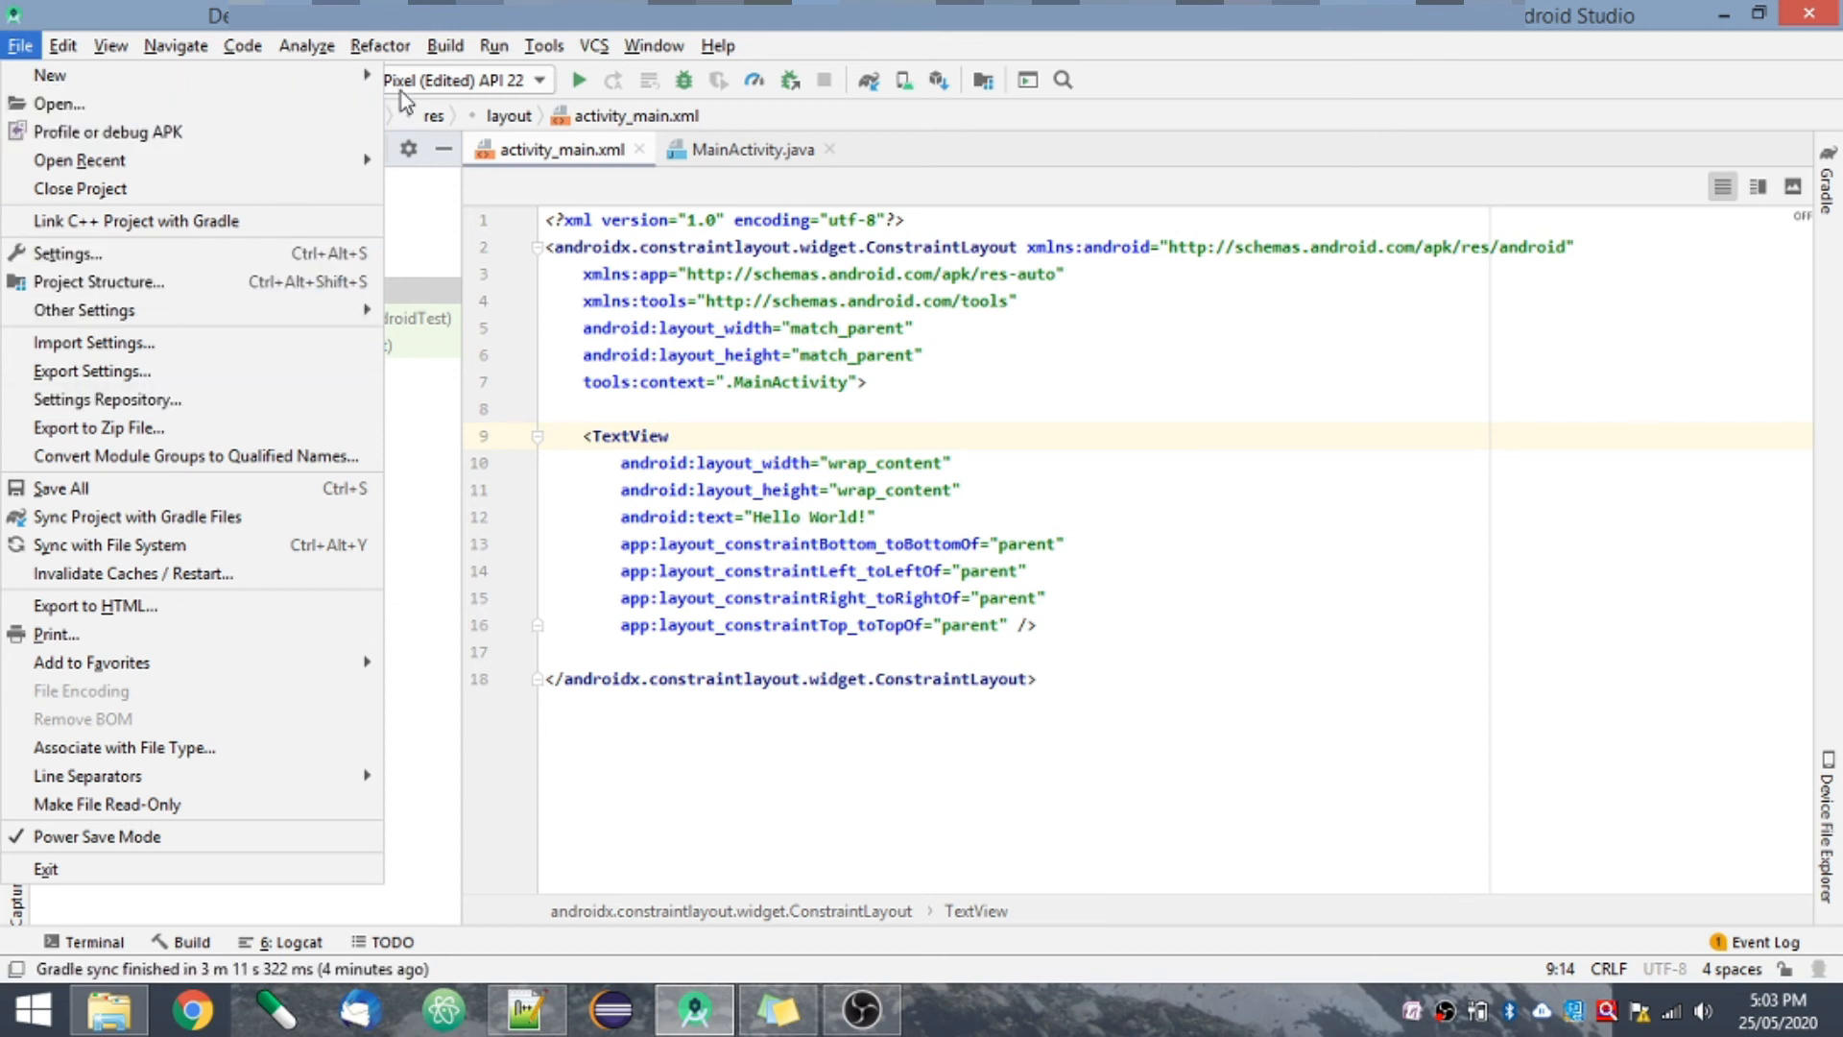
click(1179, 440)
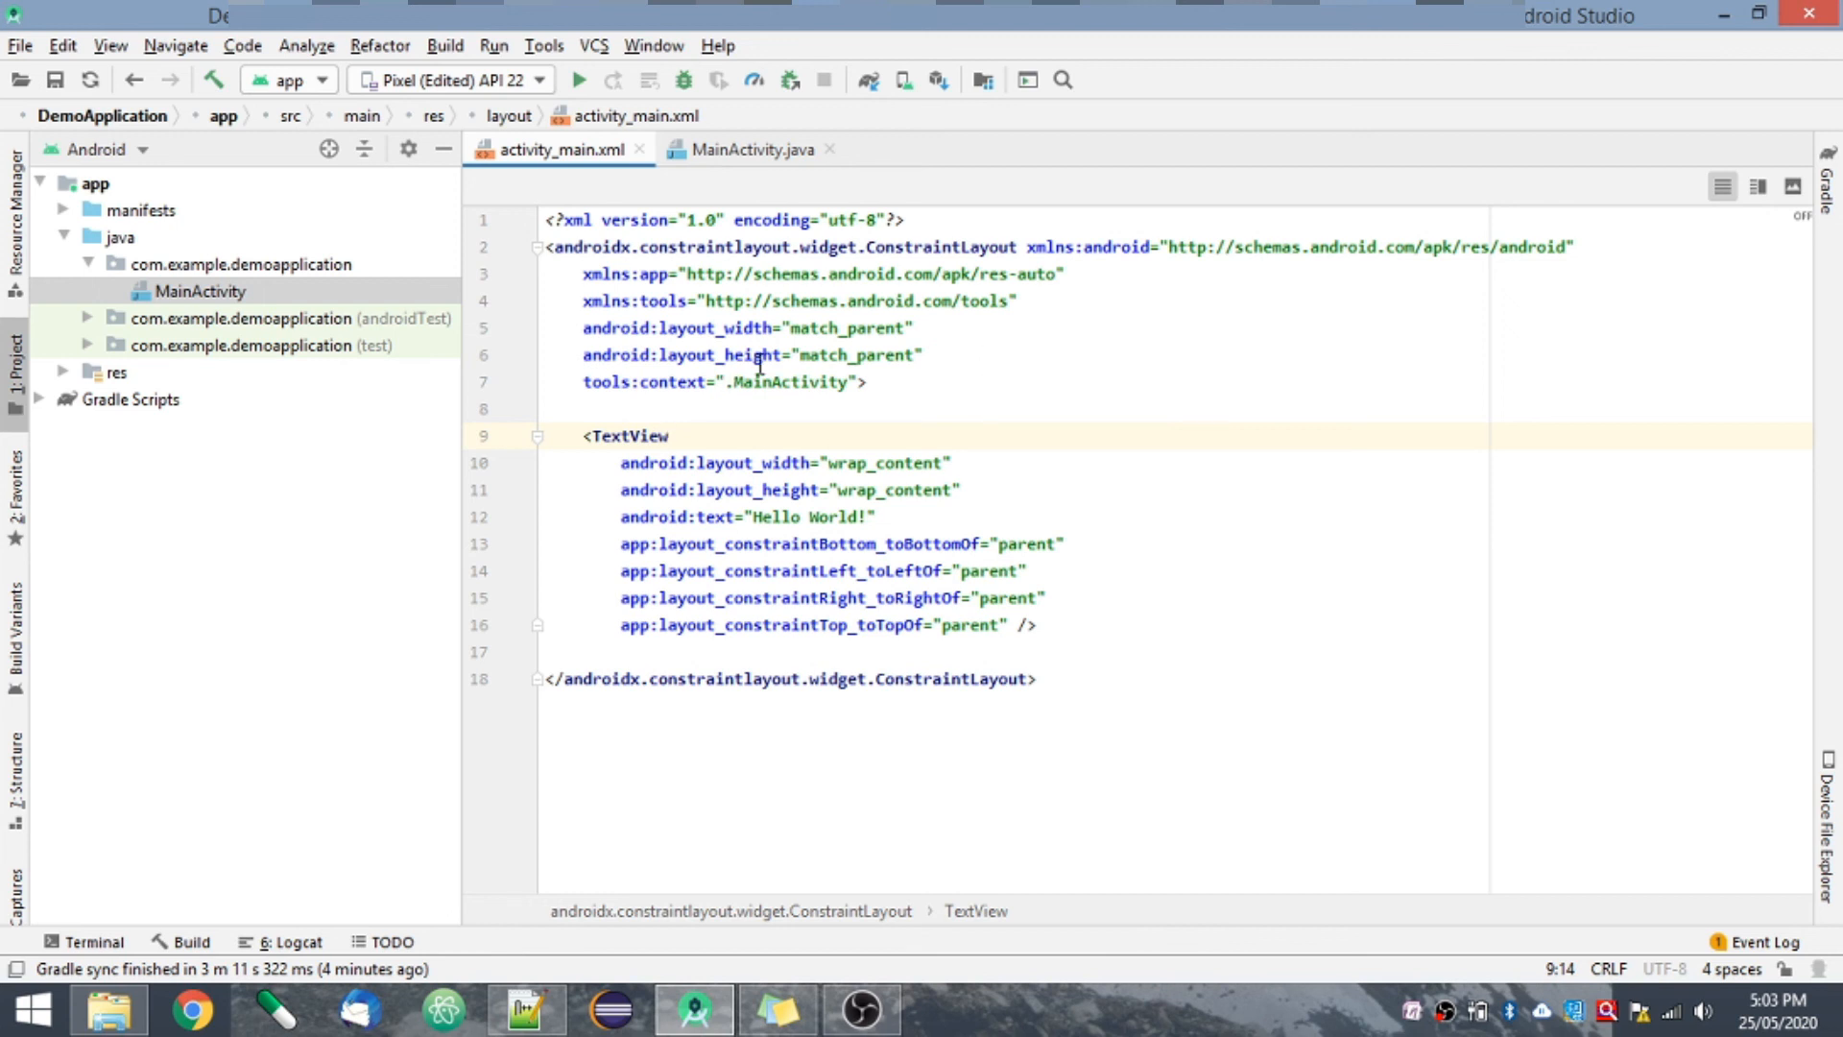
click(1013, 392)
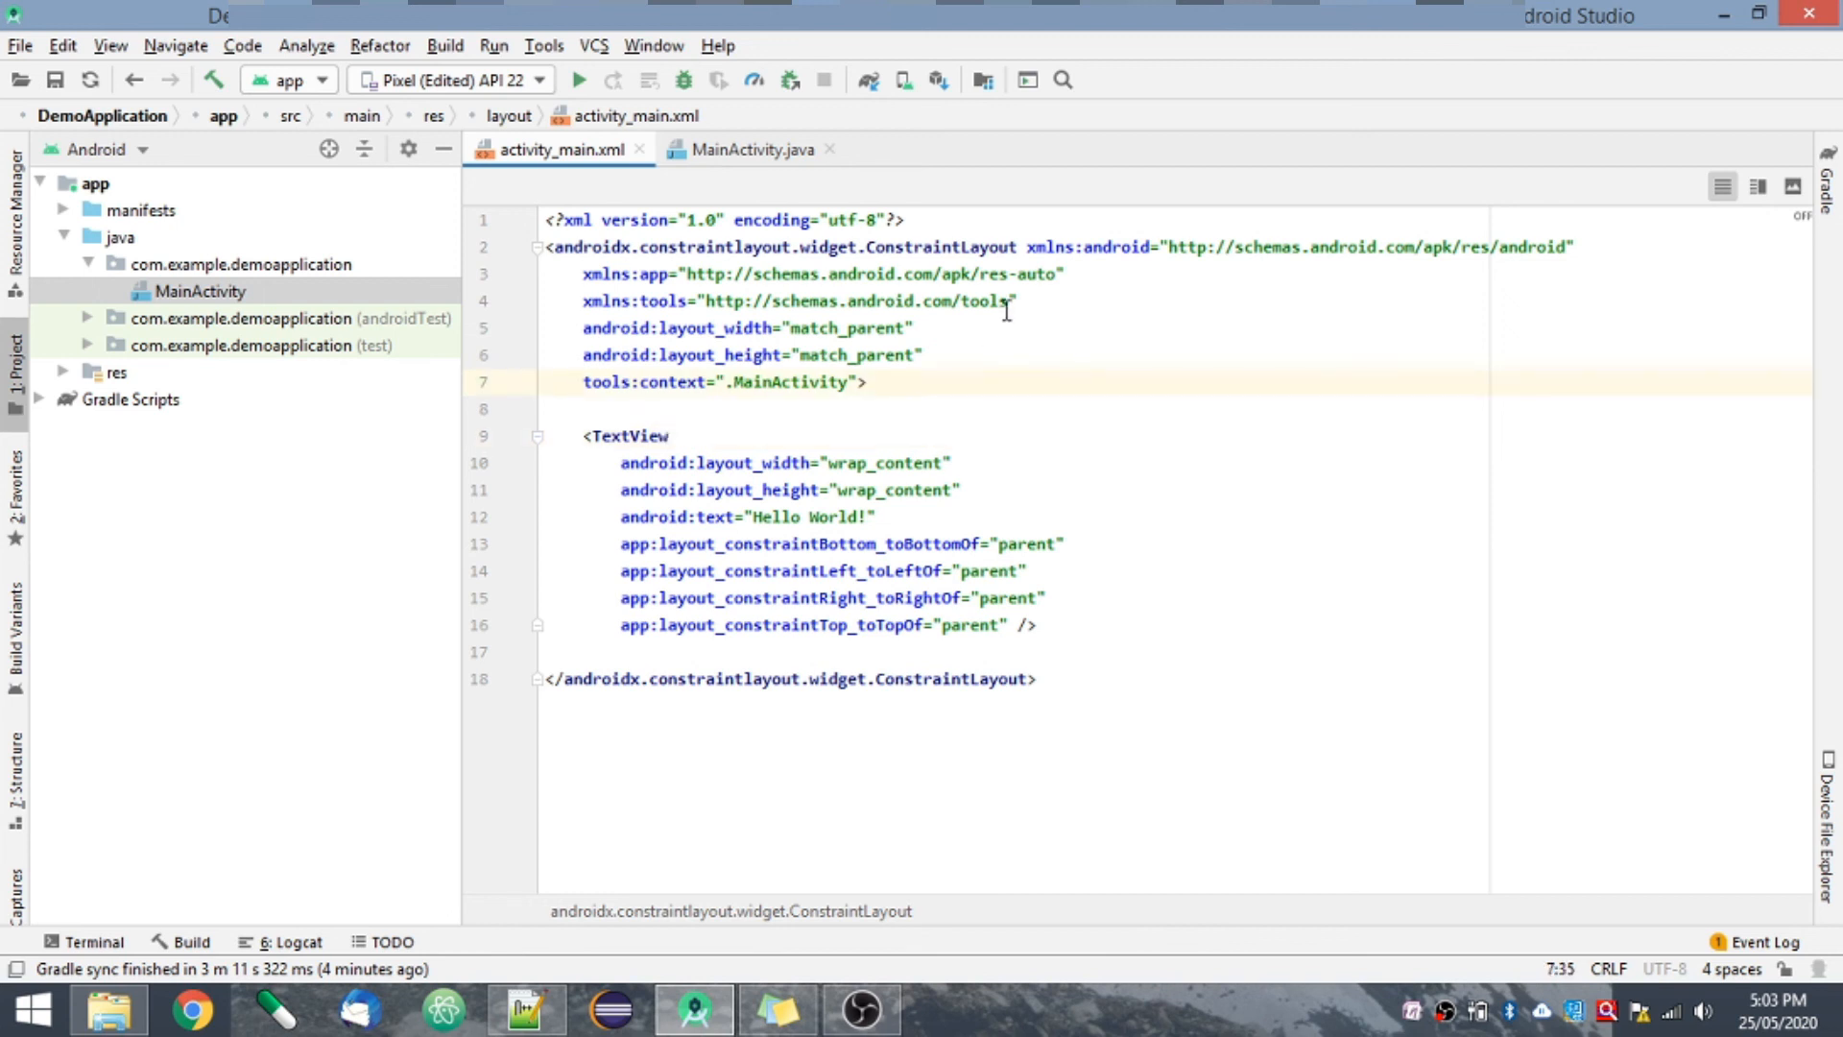
- Open the Android Virtual Device Manager, start creating a virtual device and clone the Pixel 2 phone definition for viewing its profile
click(903, 87)
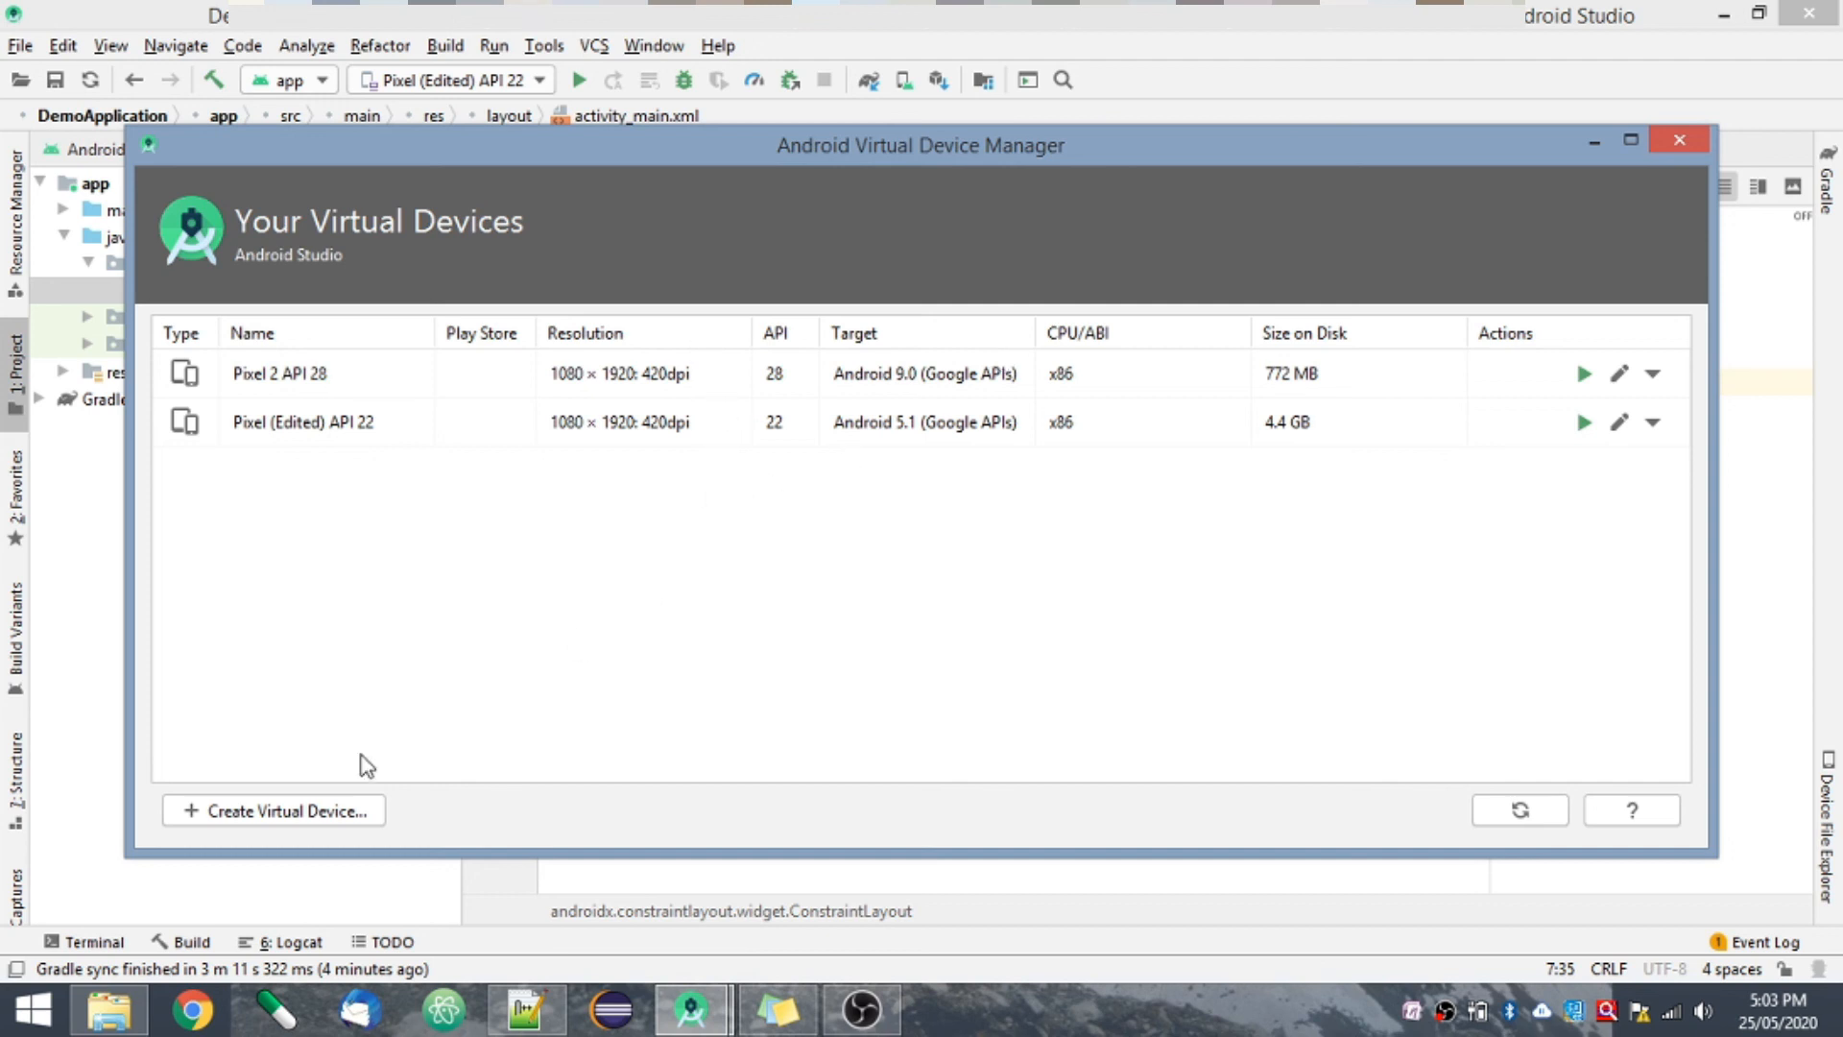
click(305, 818)
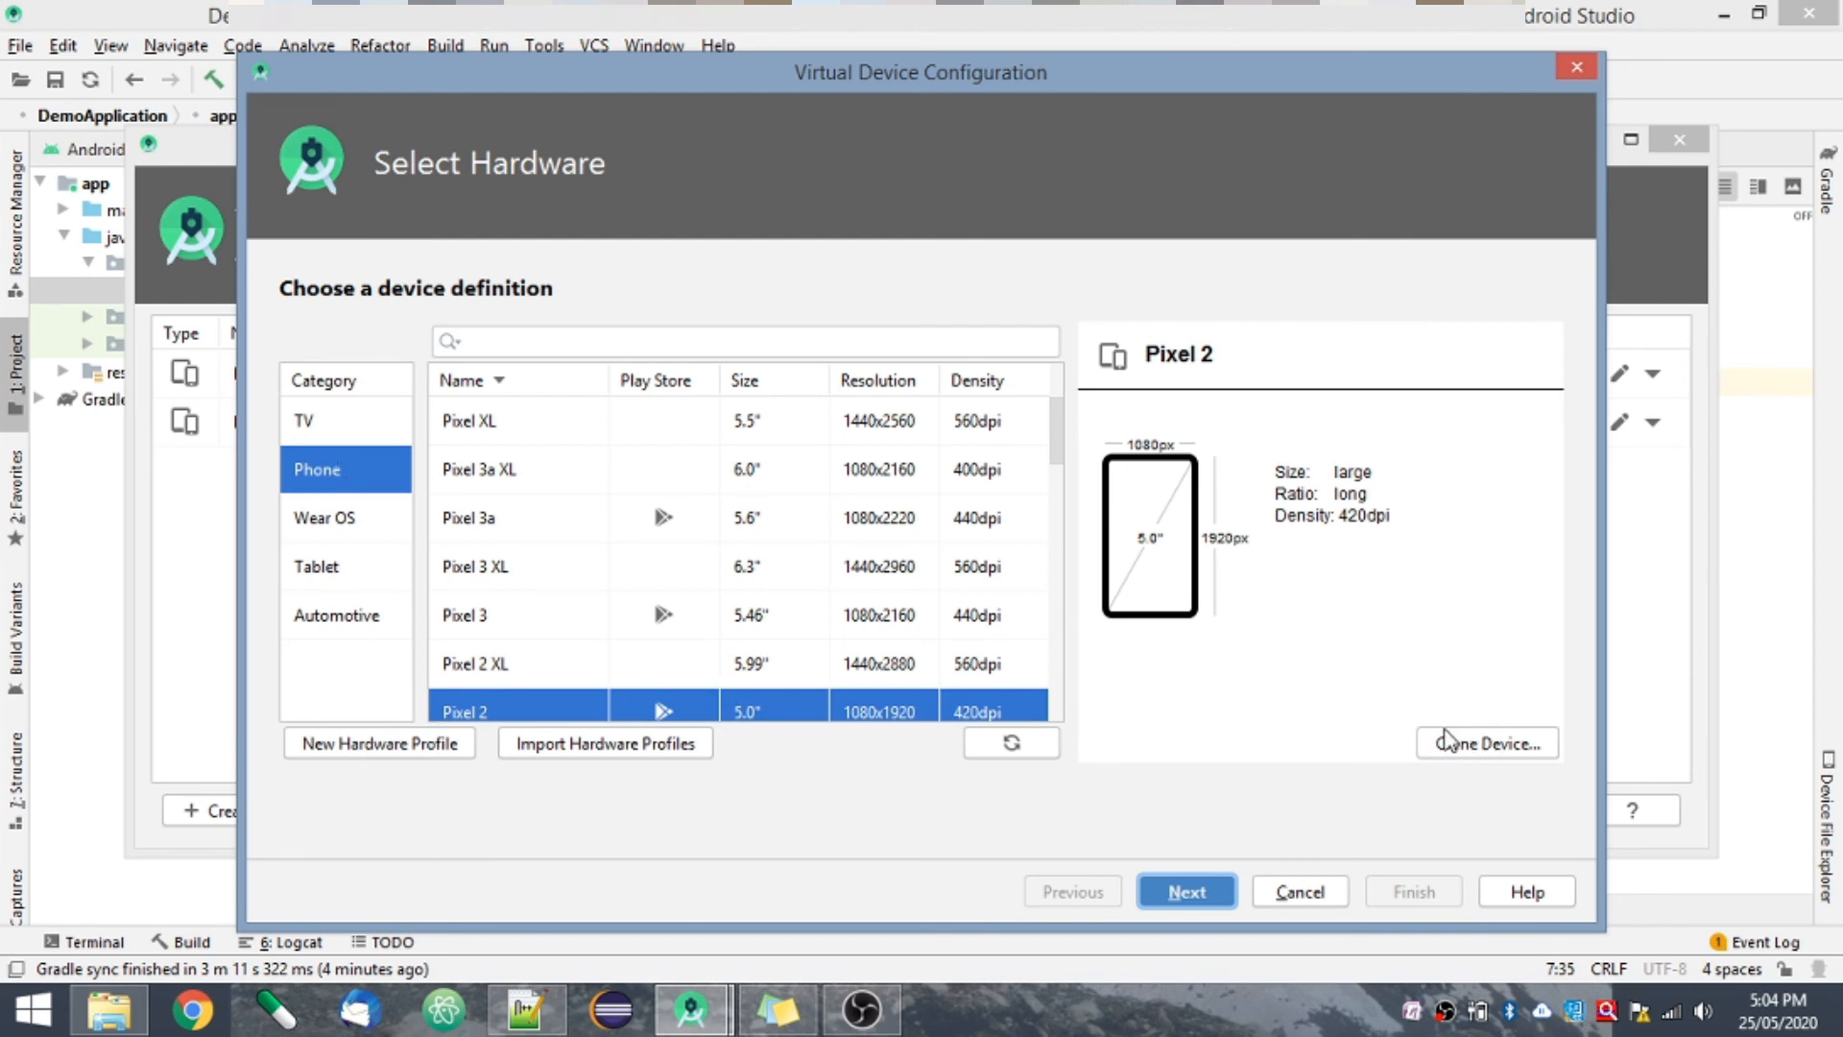
click(1483, 751)
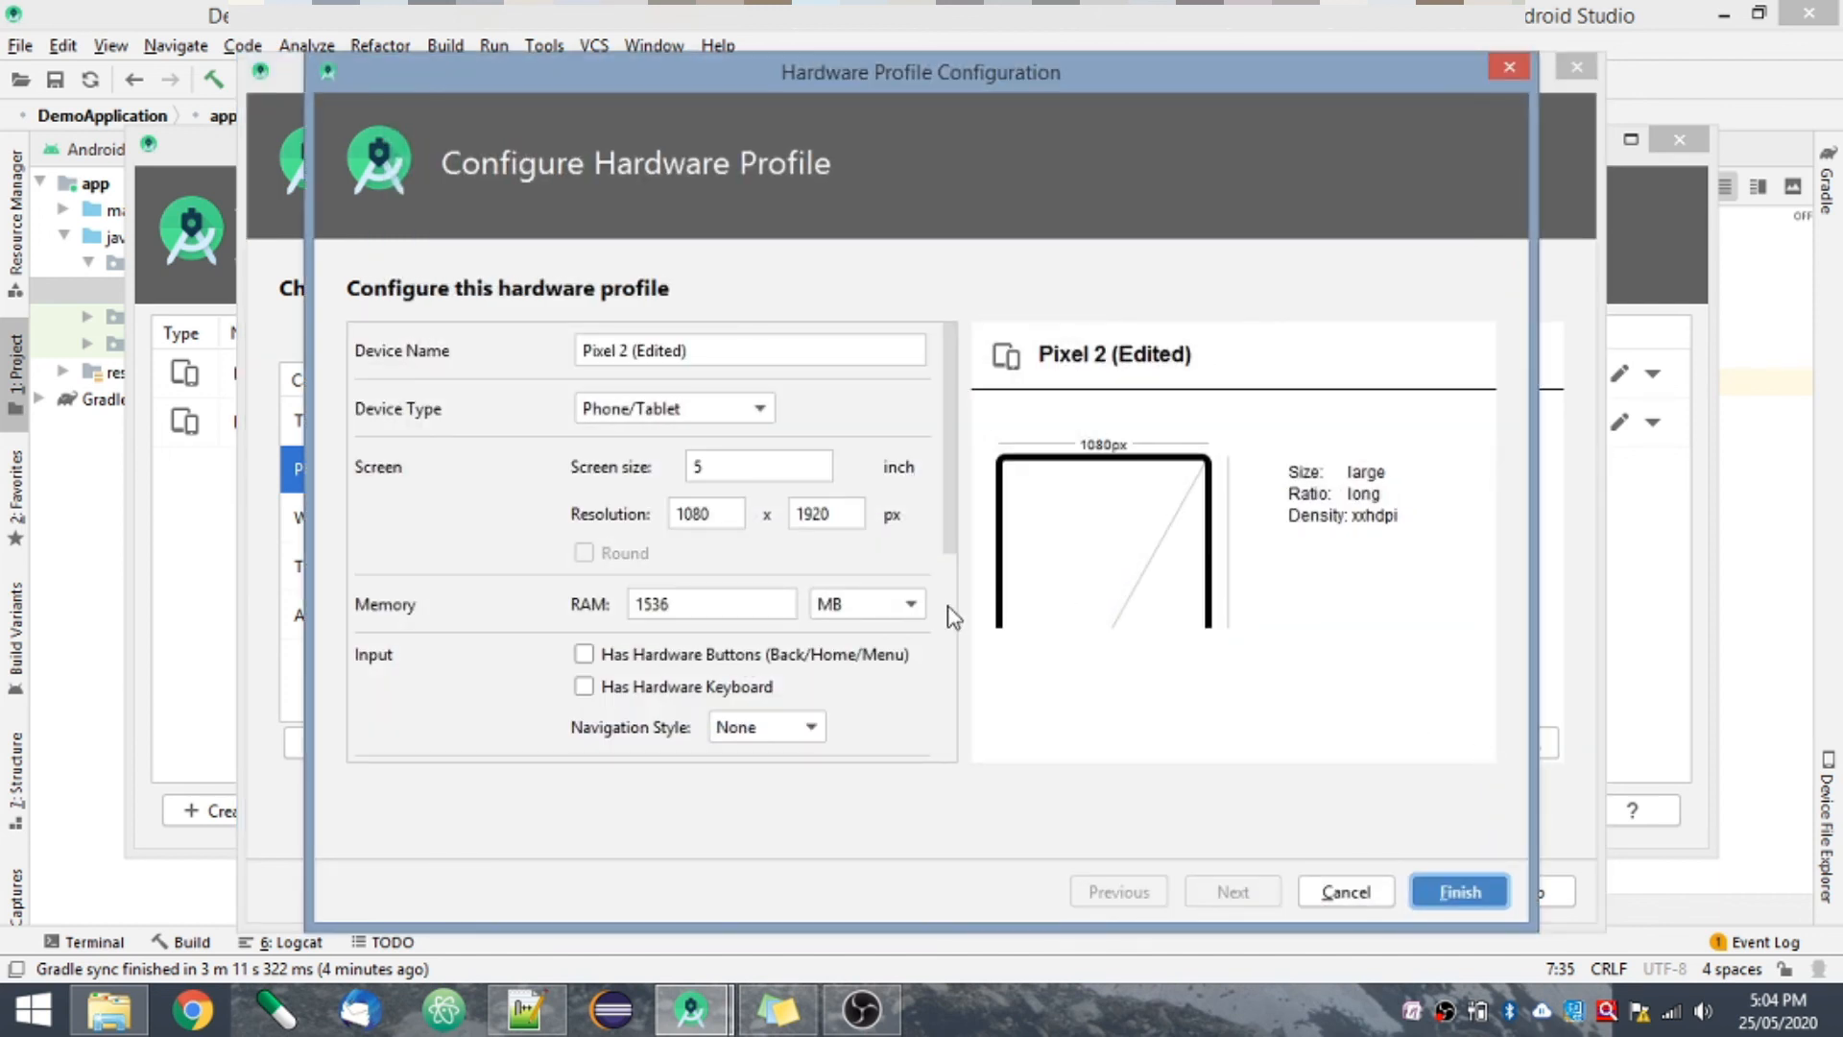
- Examine the cloned Pixel 2 hardware profile's screen, RAM, input, camera, sensor and skin settings, and cancel creating the device
scroll(952, 625, down, 5)
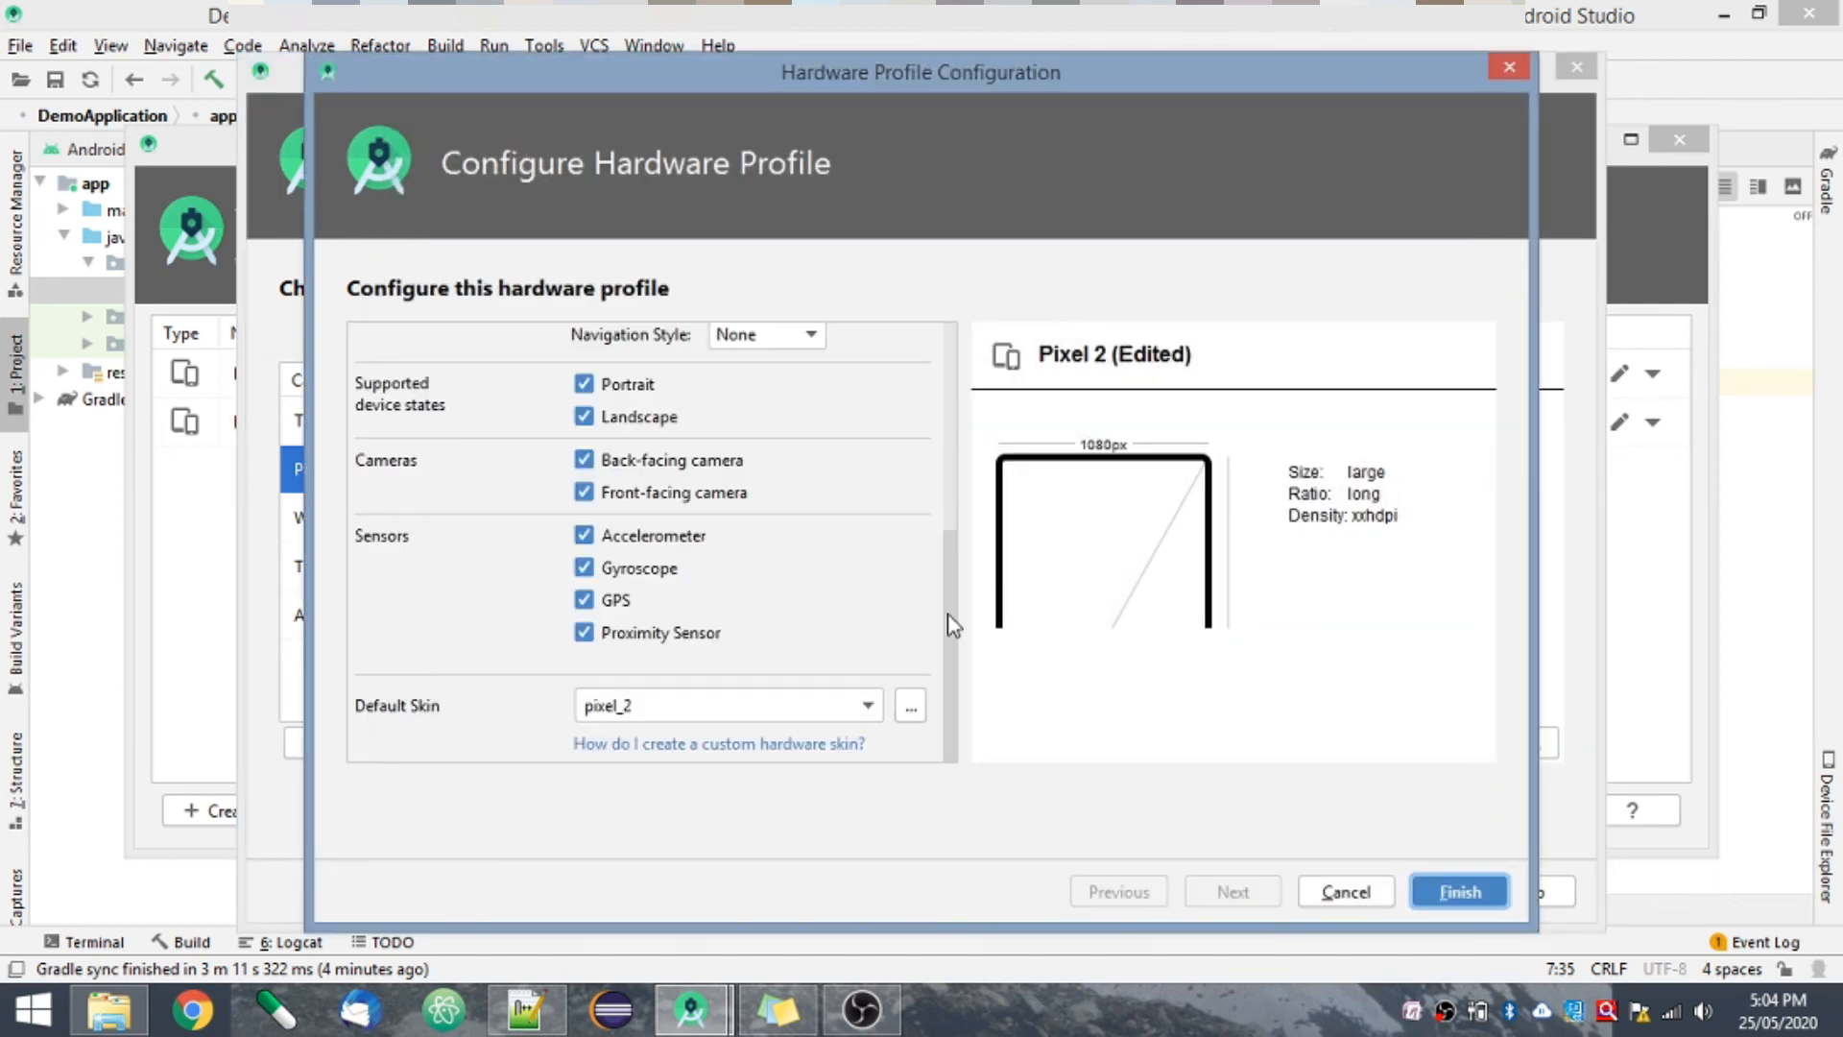
click(951, 509)
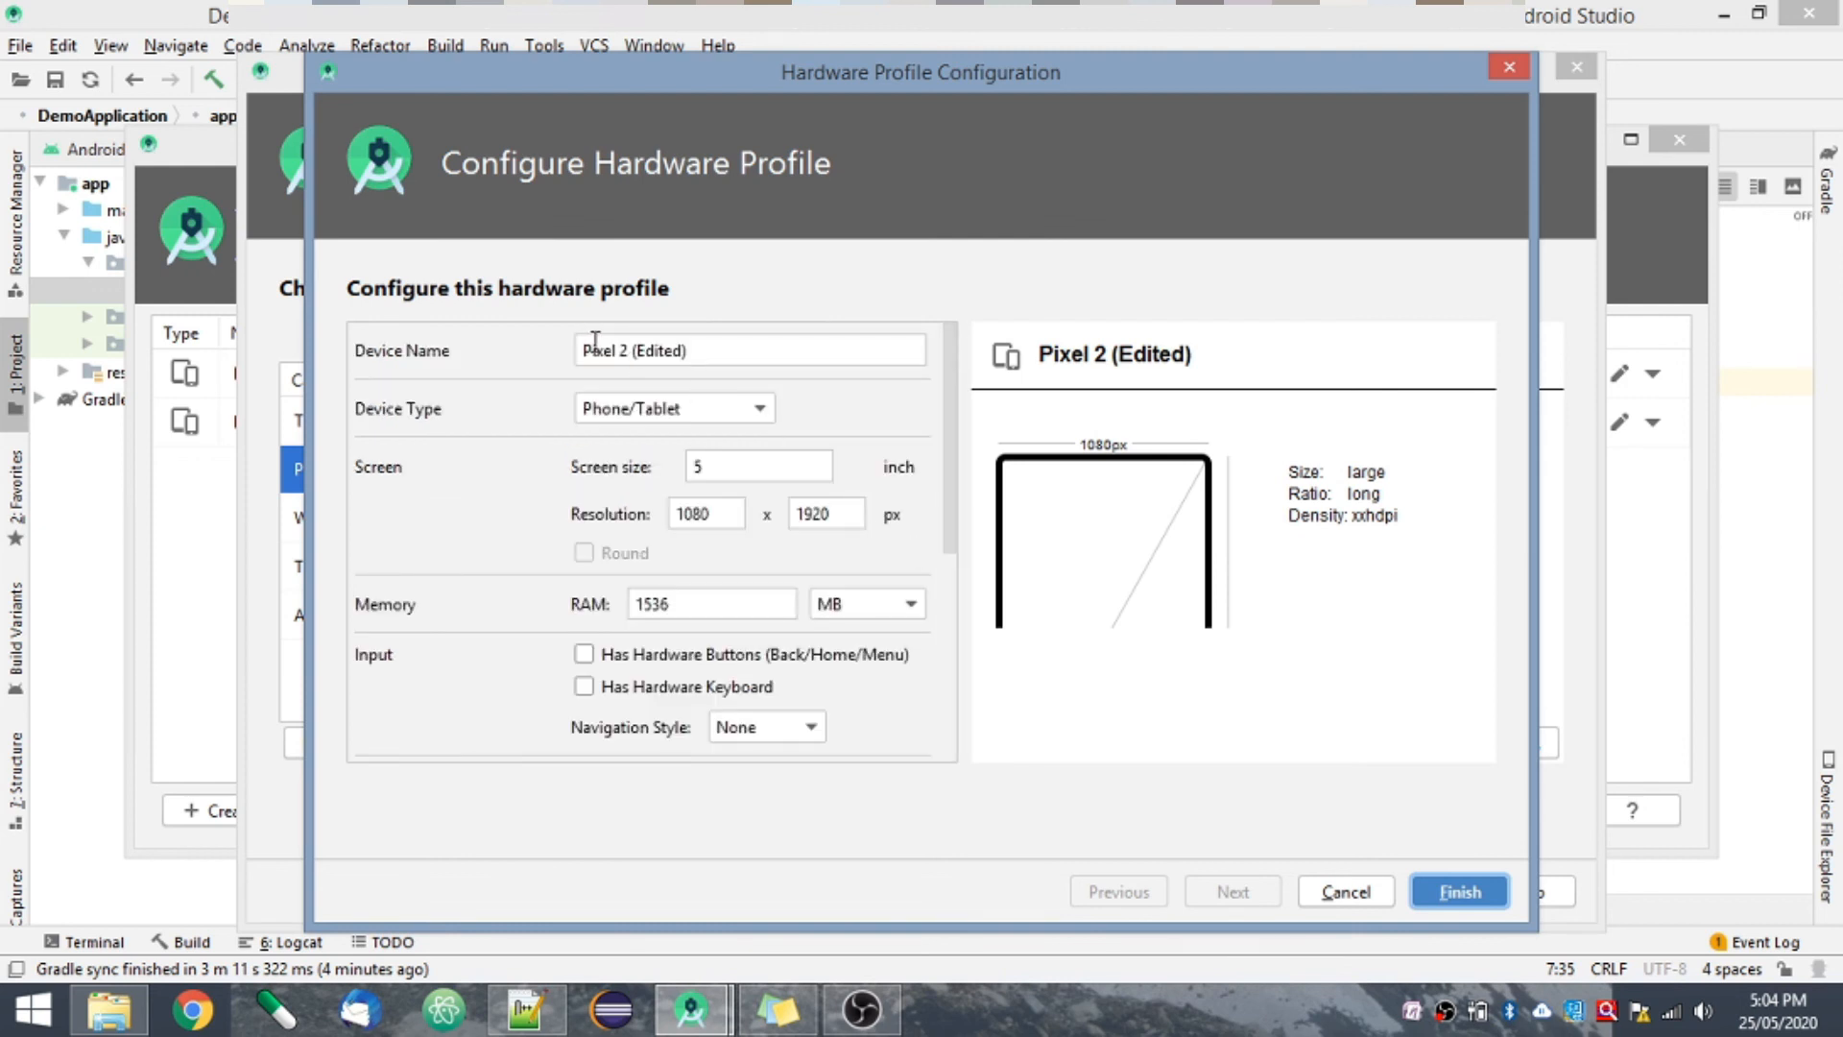
click(953, 599)
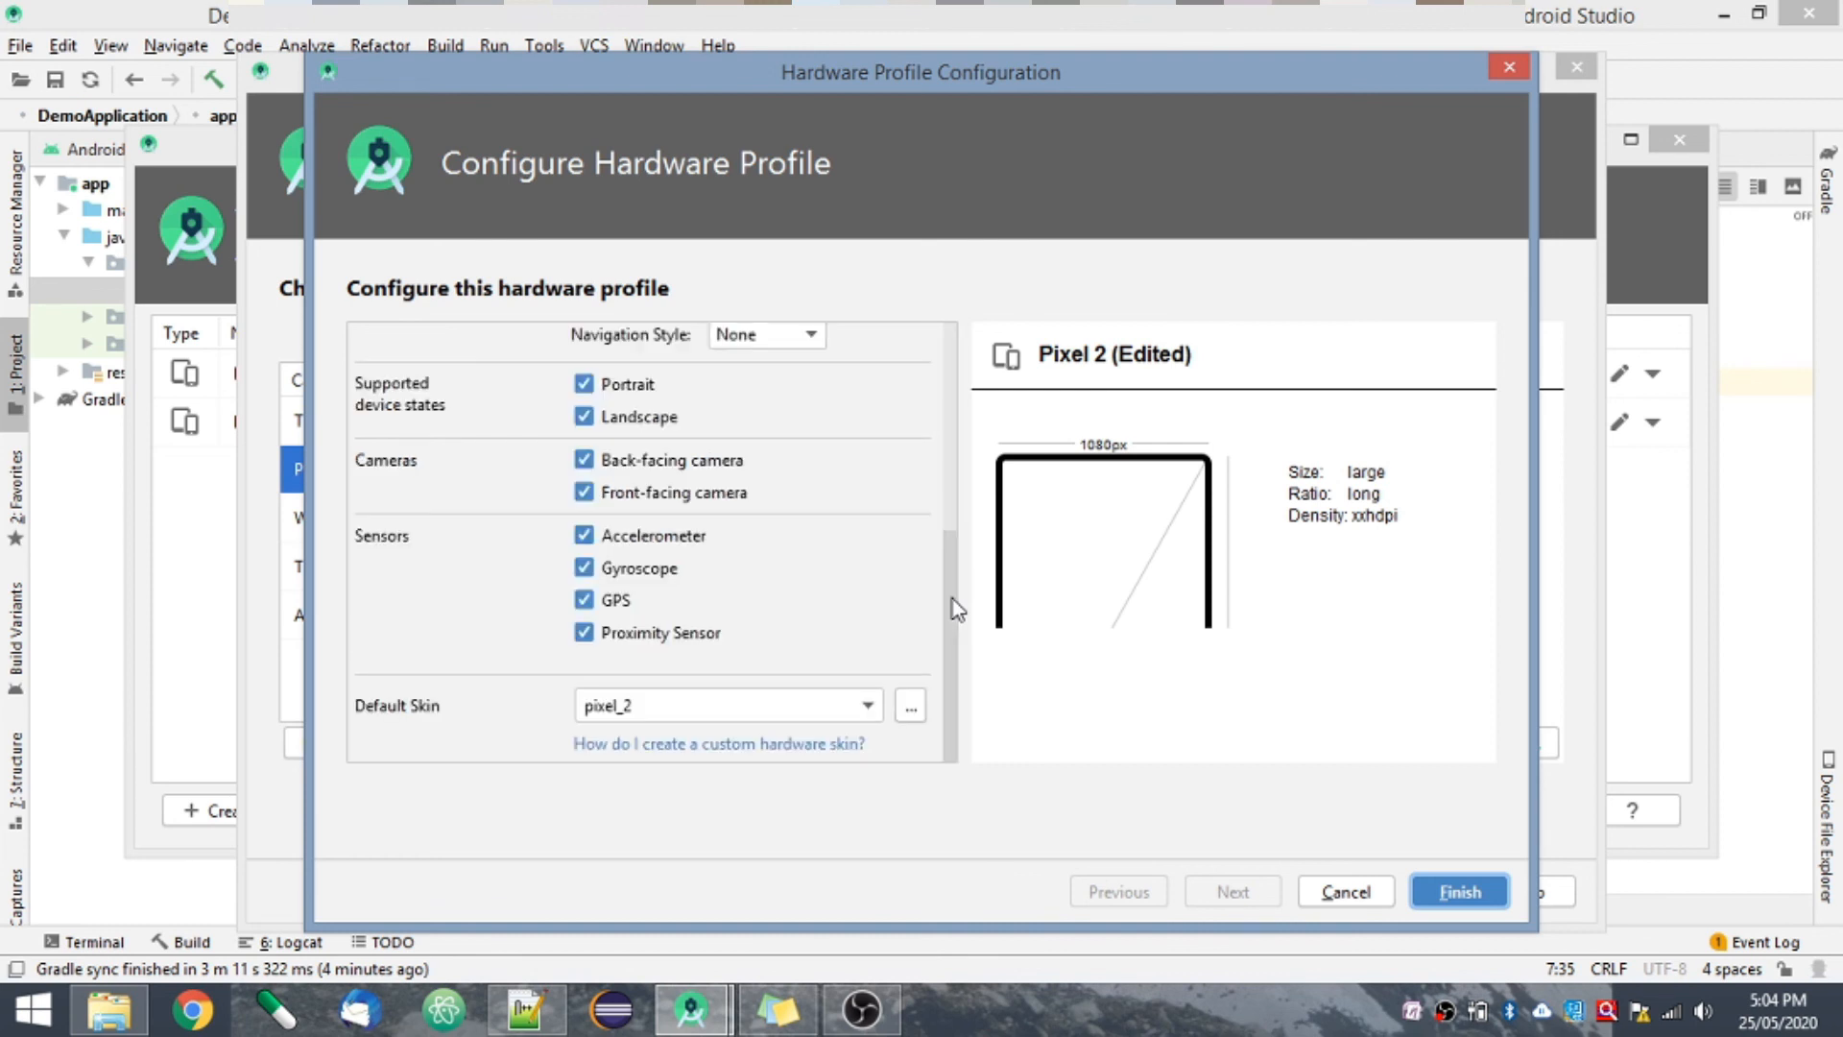
click(952, 482)
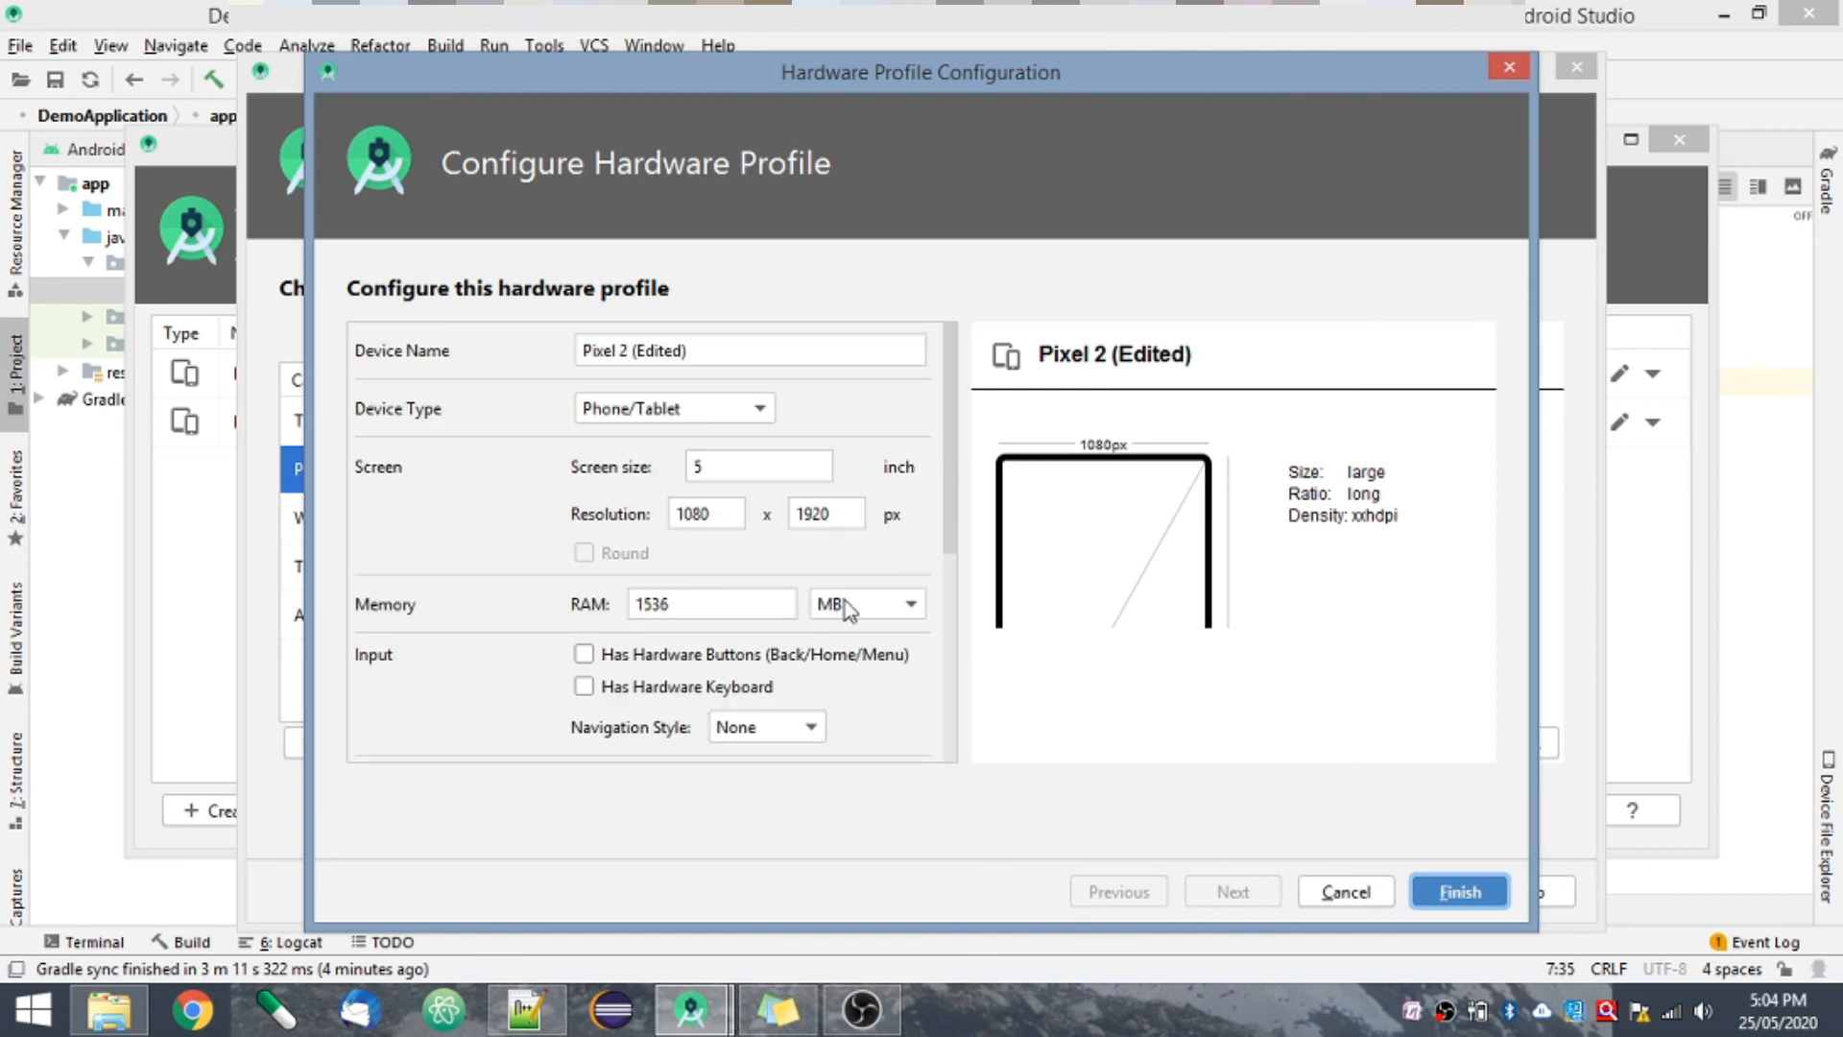
double_click(672, 602)
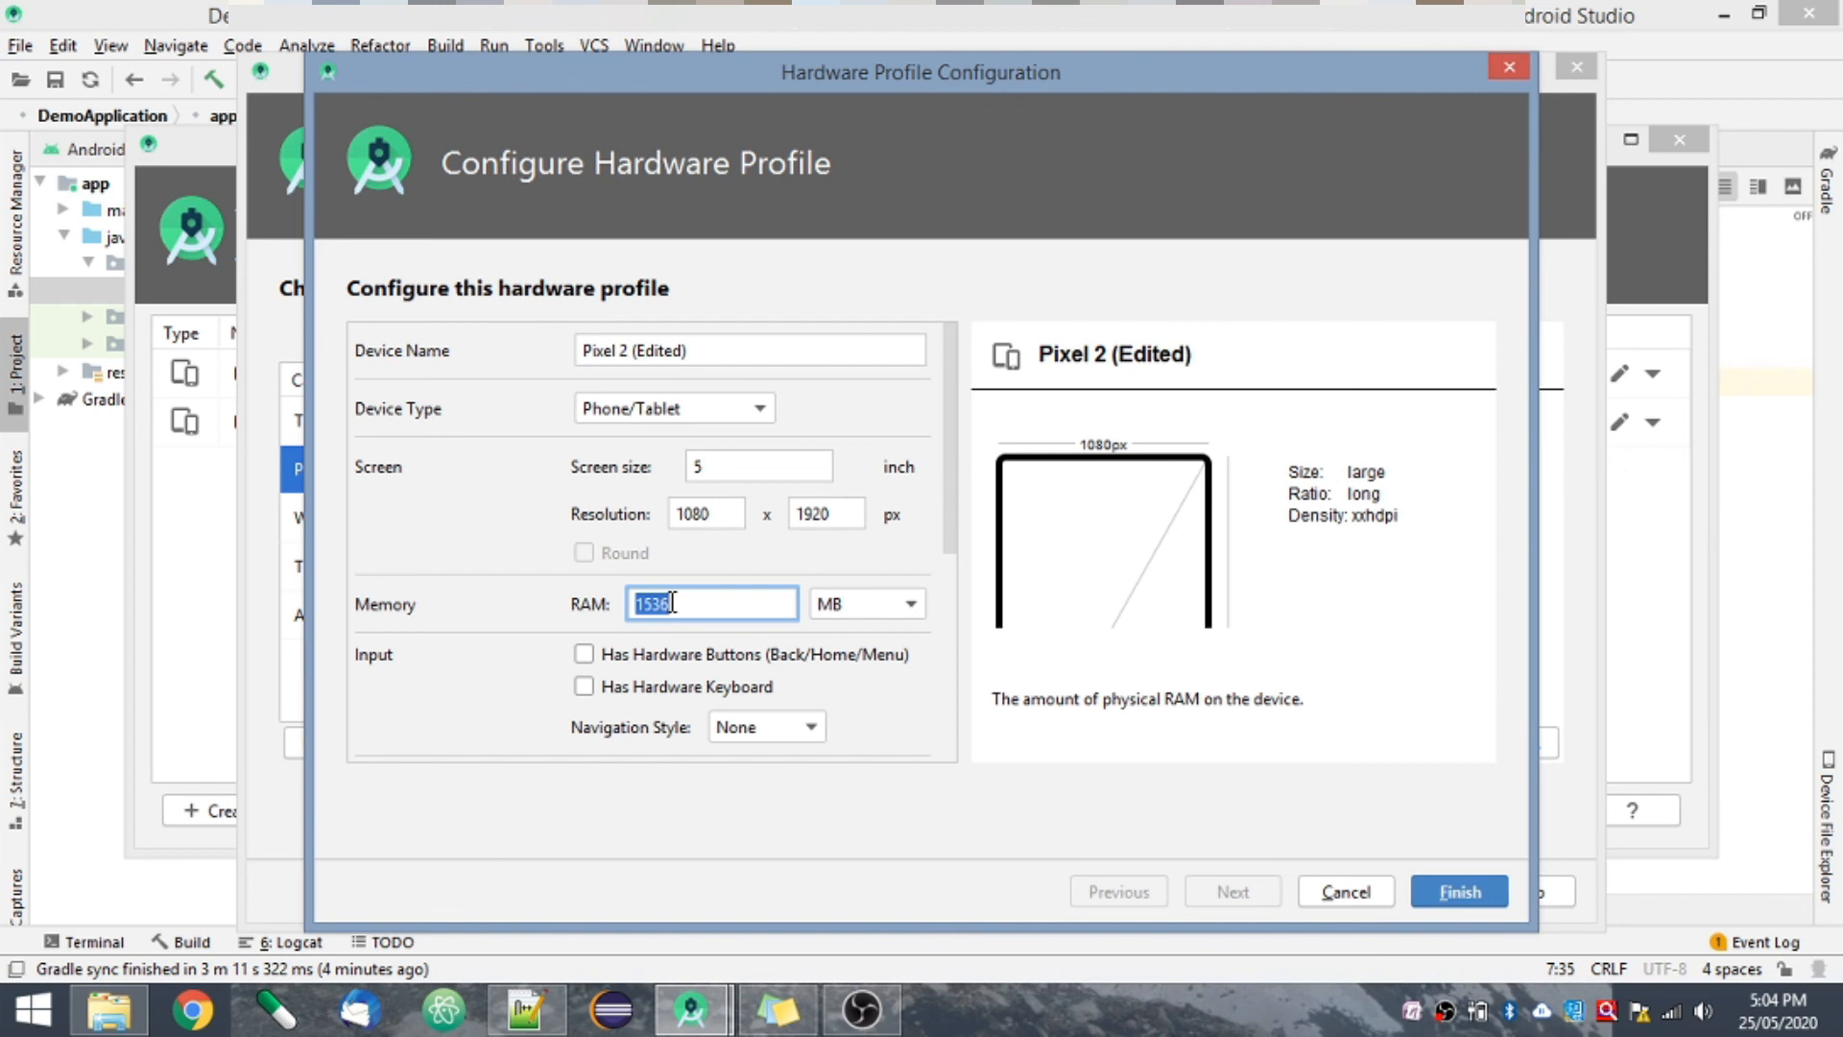
click(949, 723)
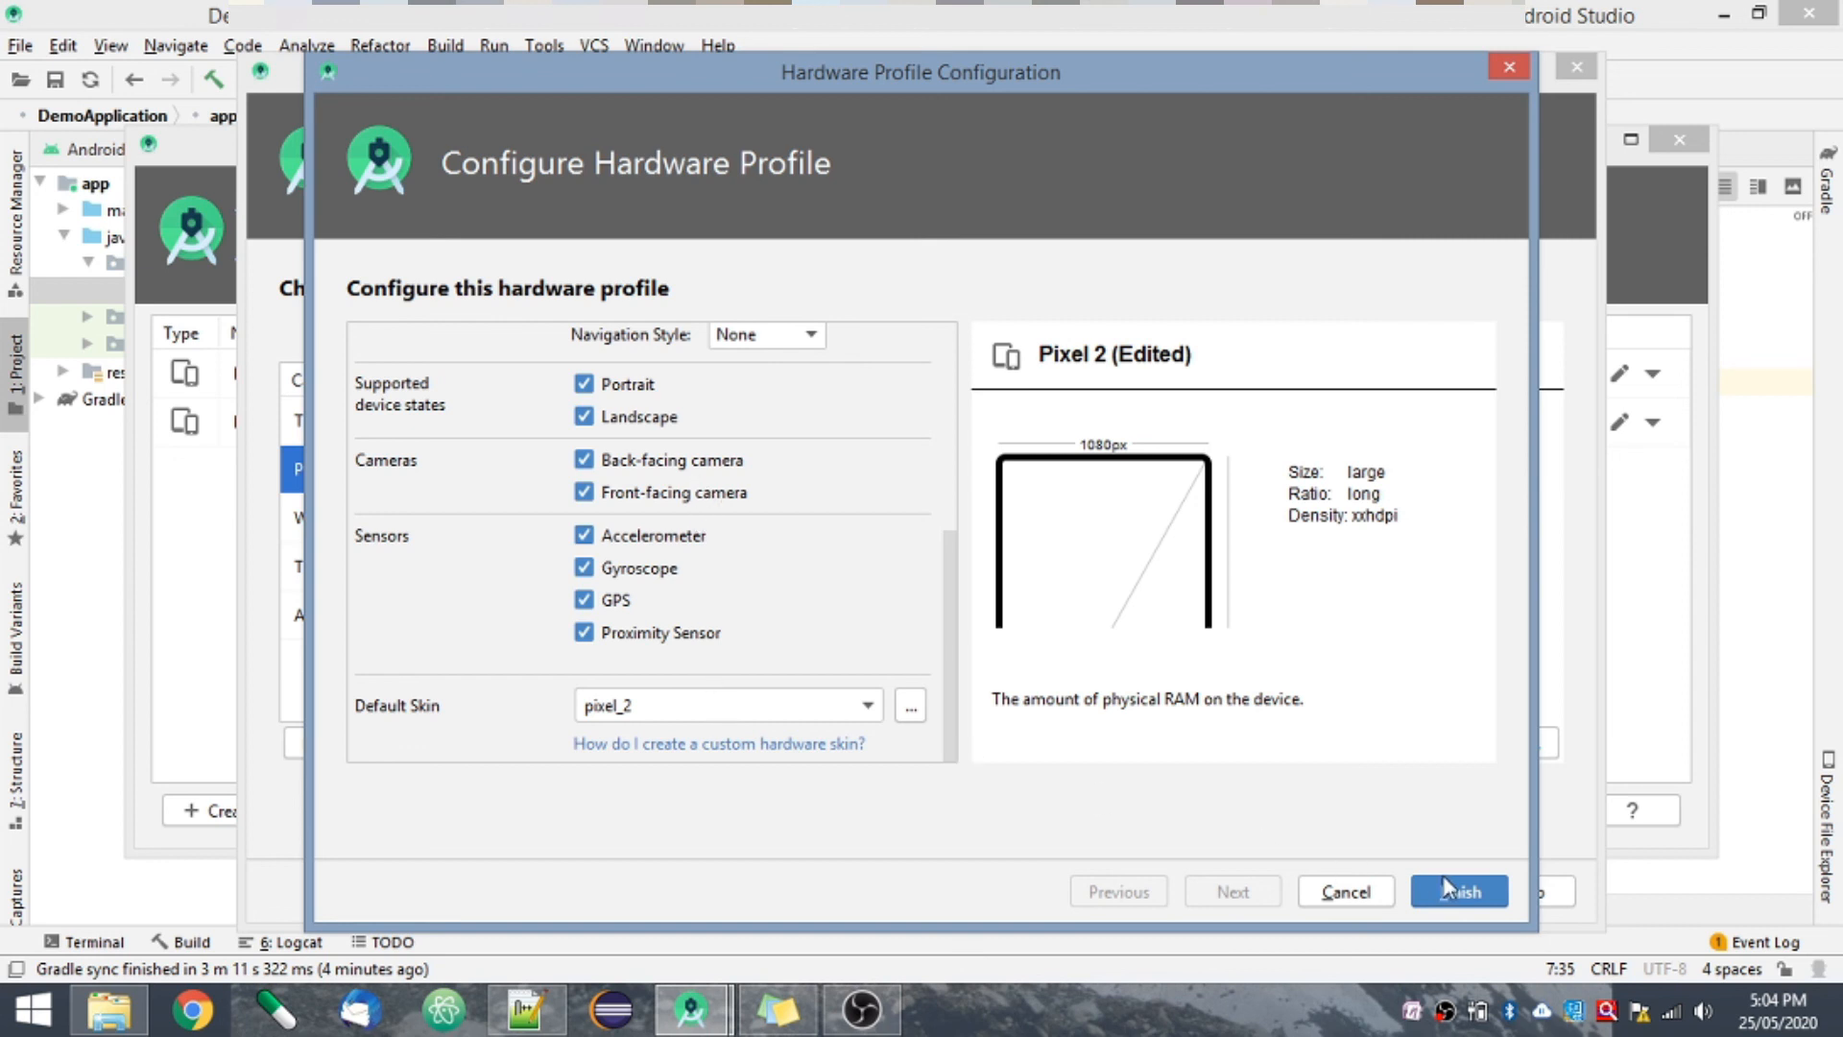
click(1338, 892)
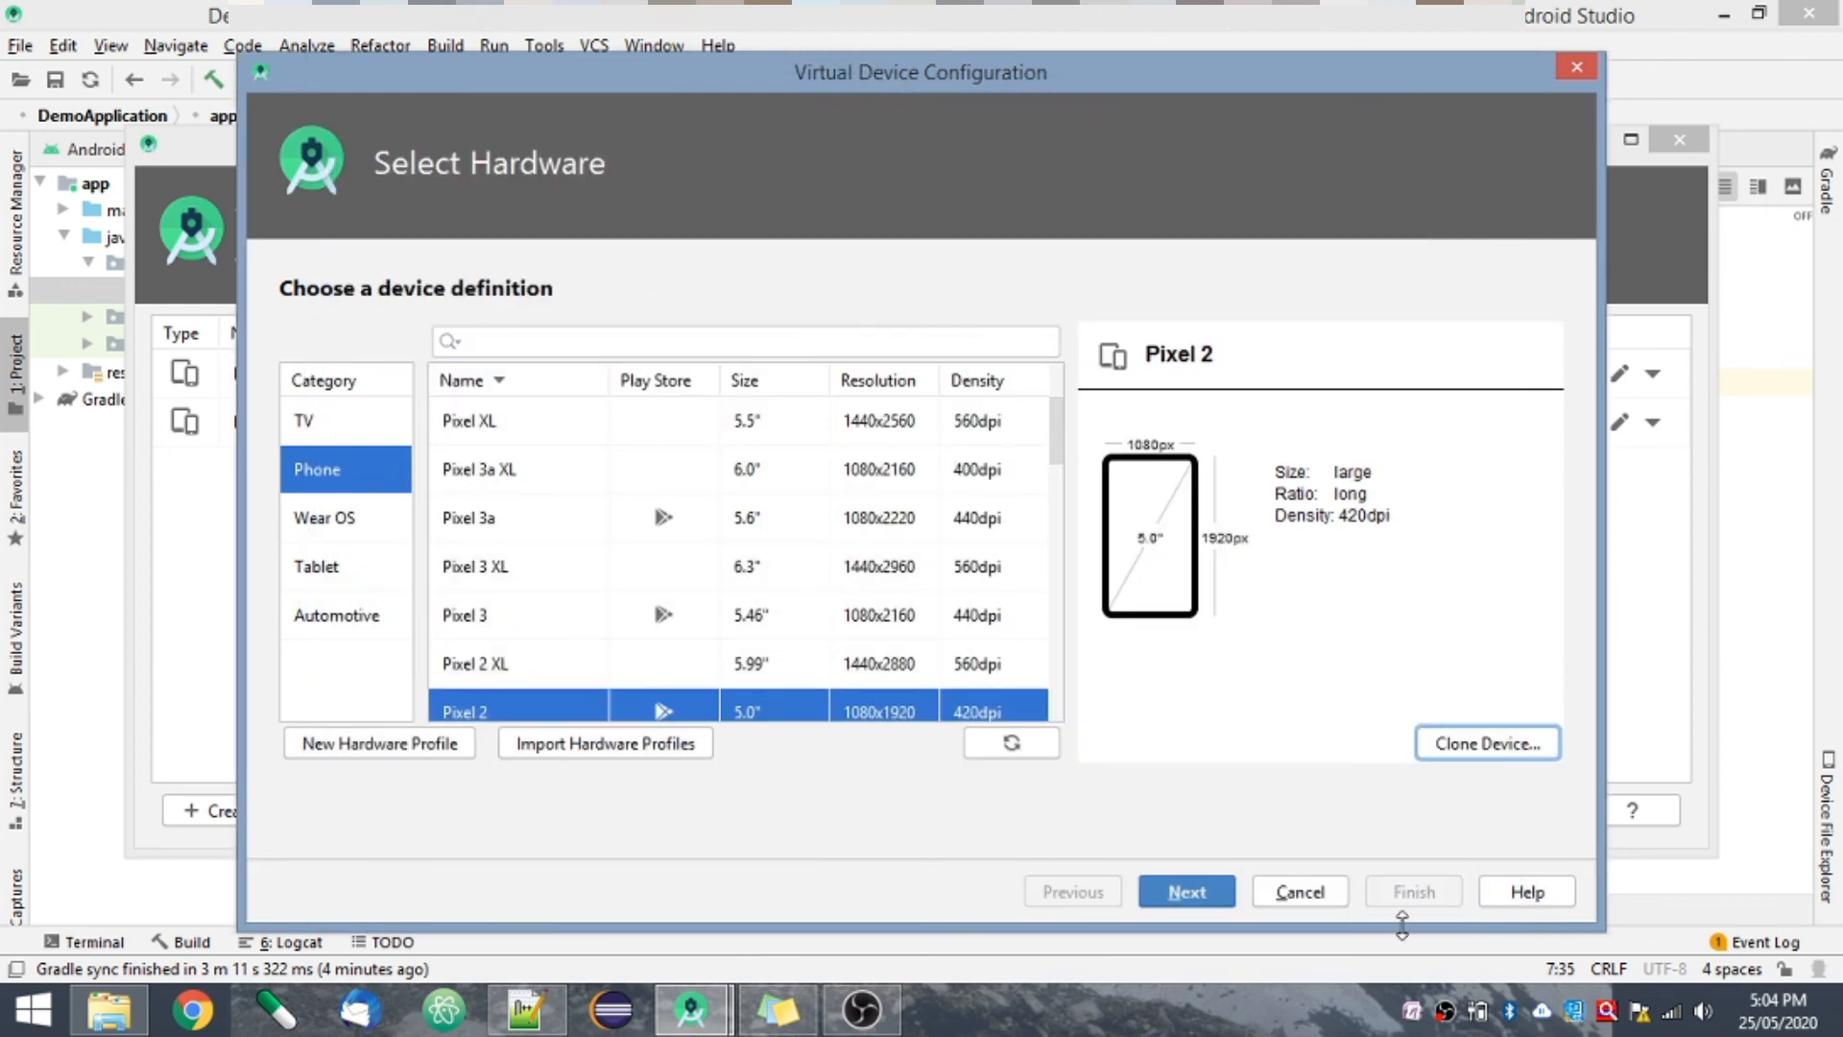
click(1301, 893)
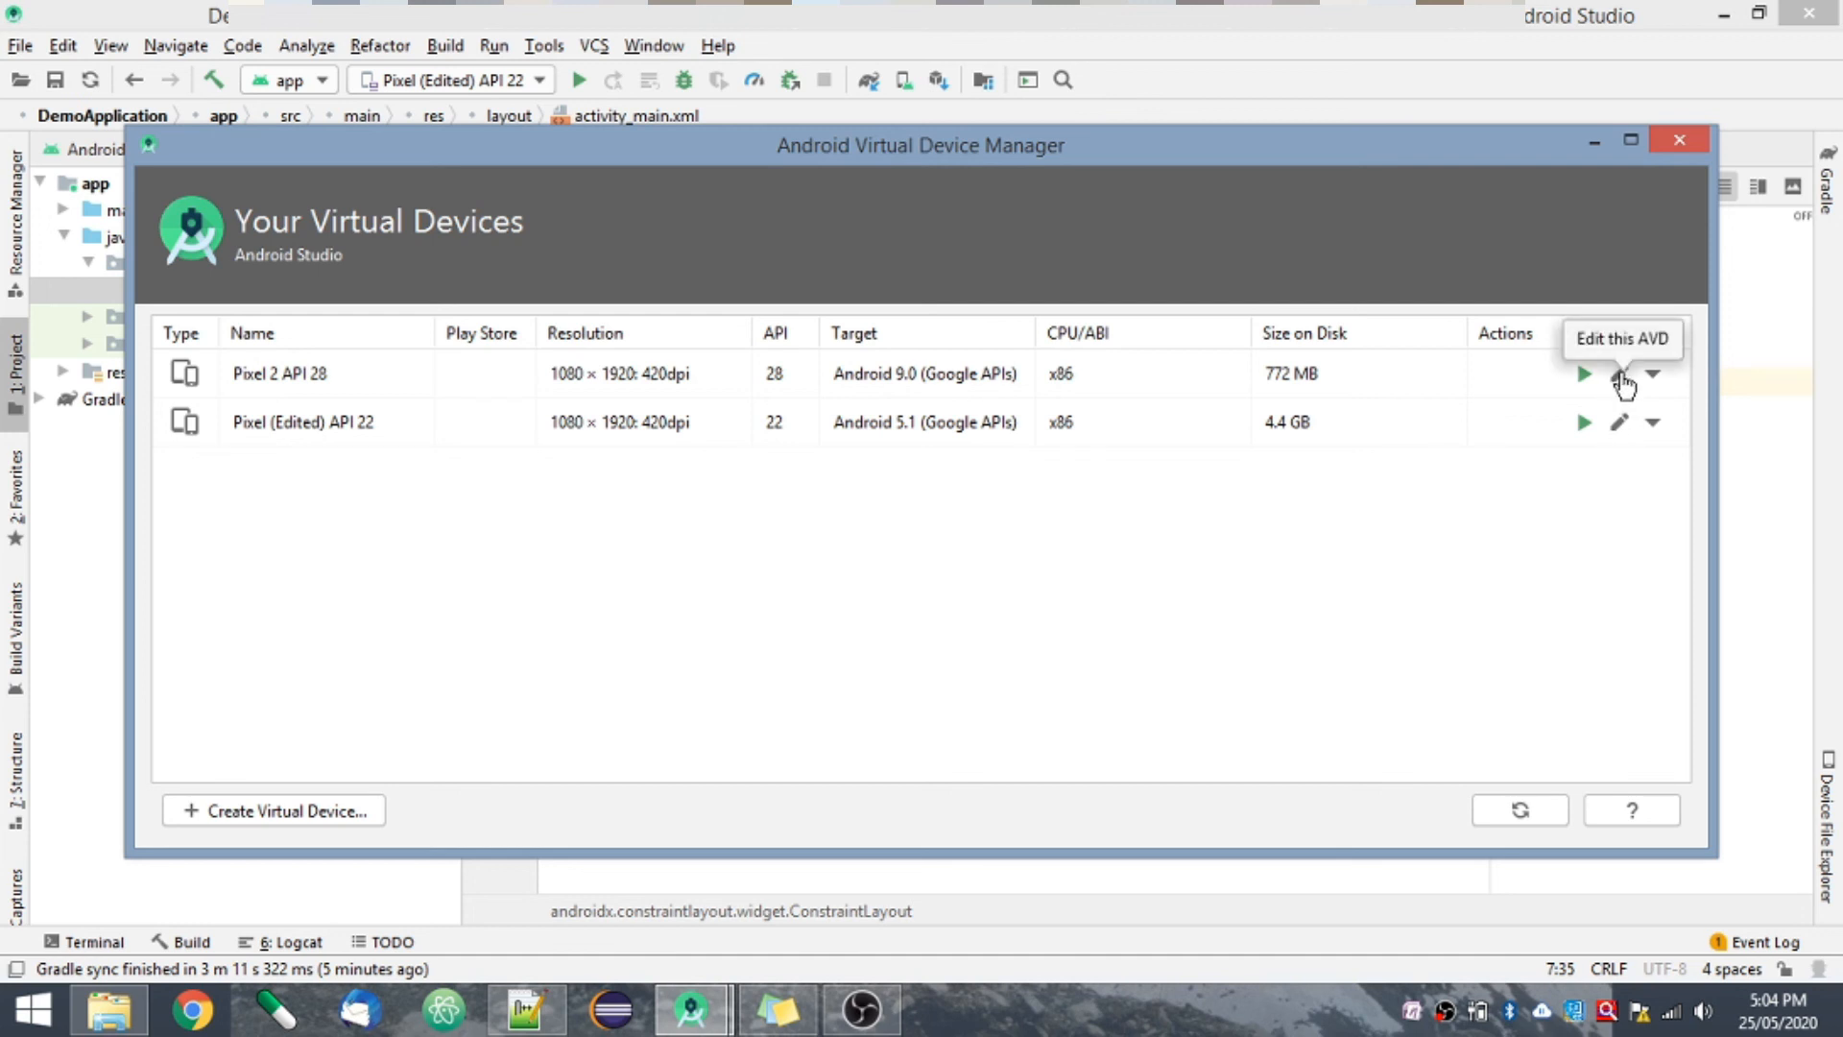
- Examine the Pixel 2 API 28 virtual device's configuration including its advanced settings, and close the device manager without saving changes
click(1621, 376)
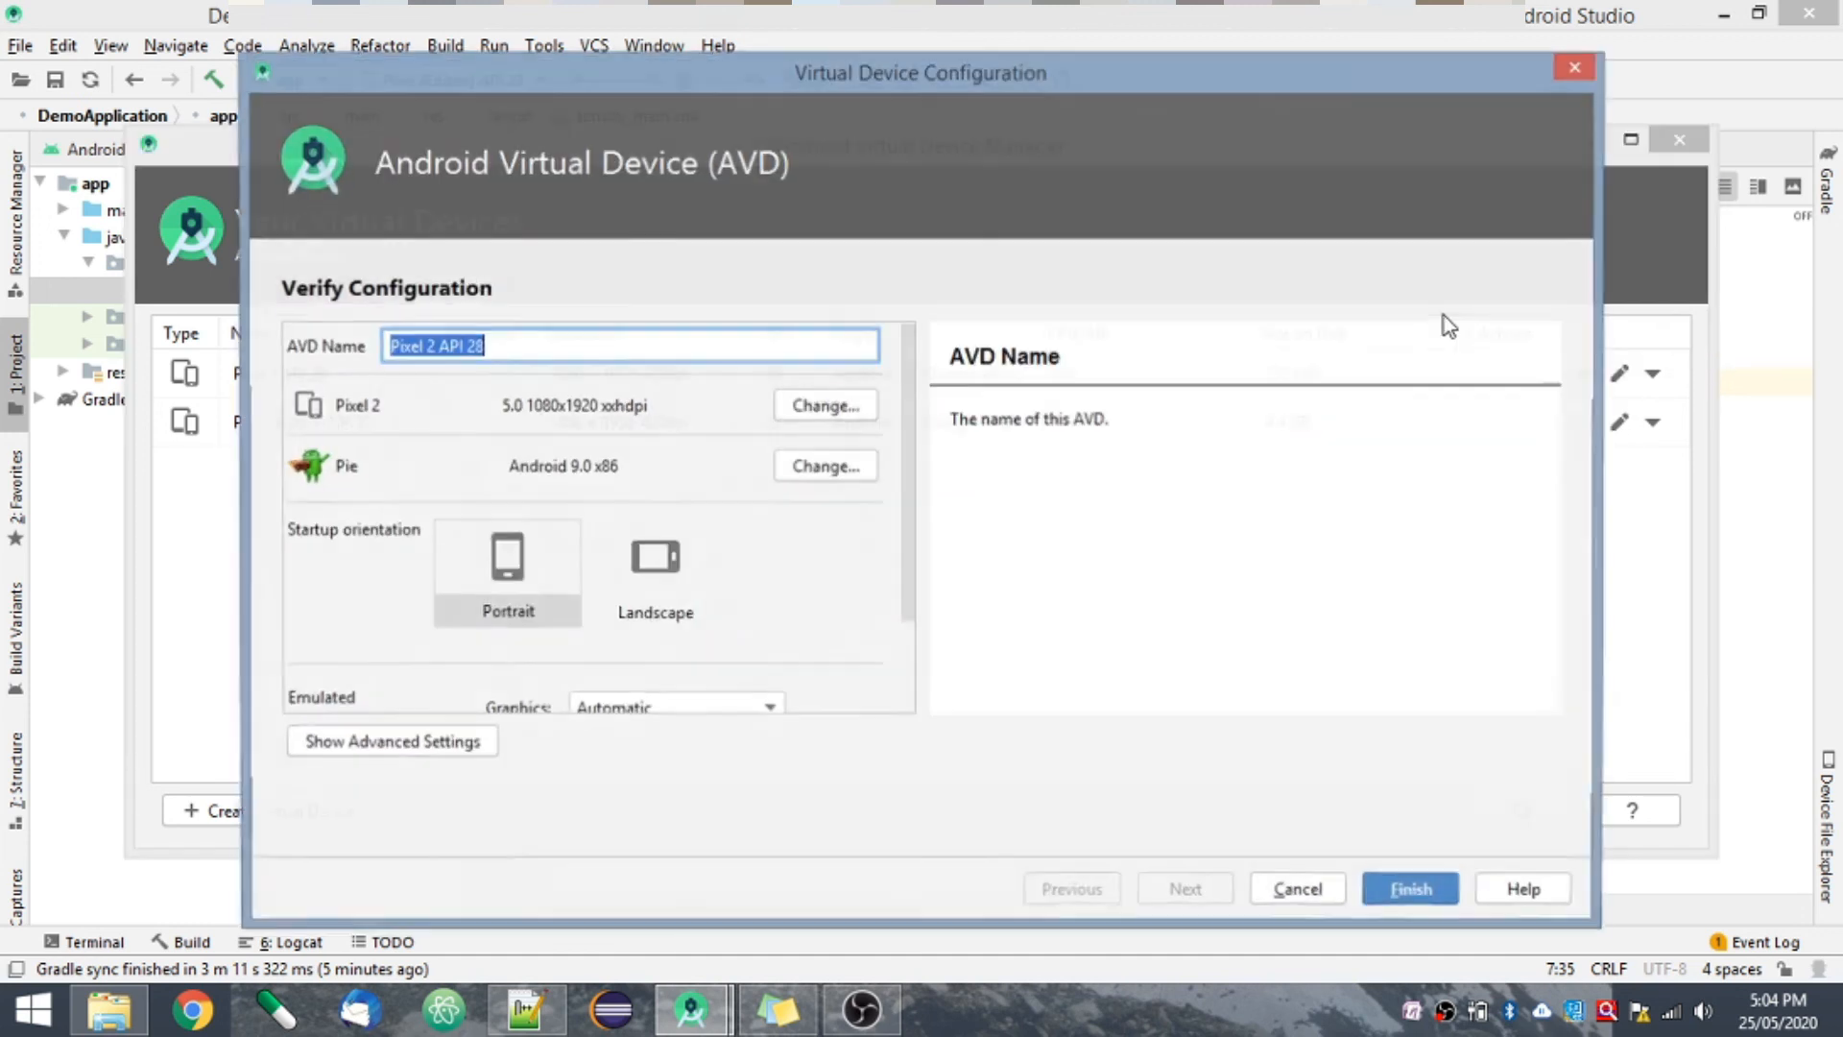
click(459, 747)
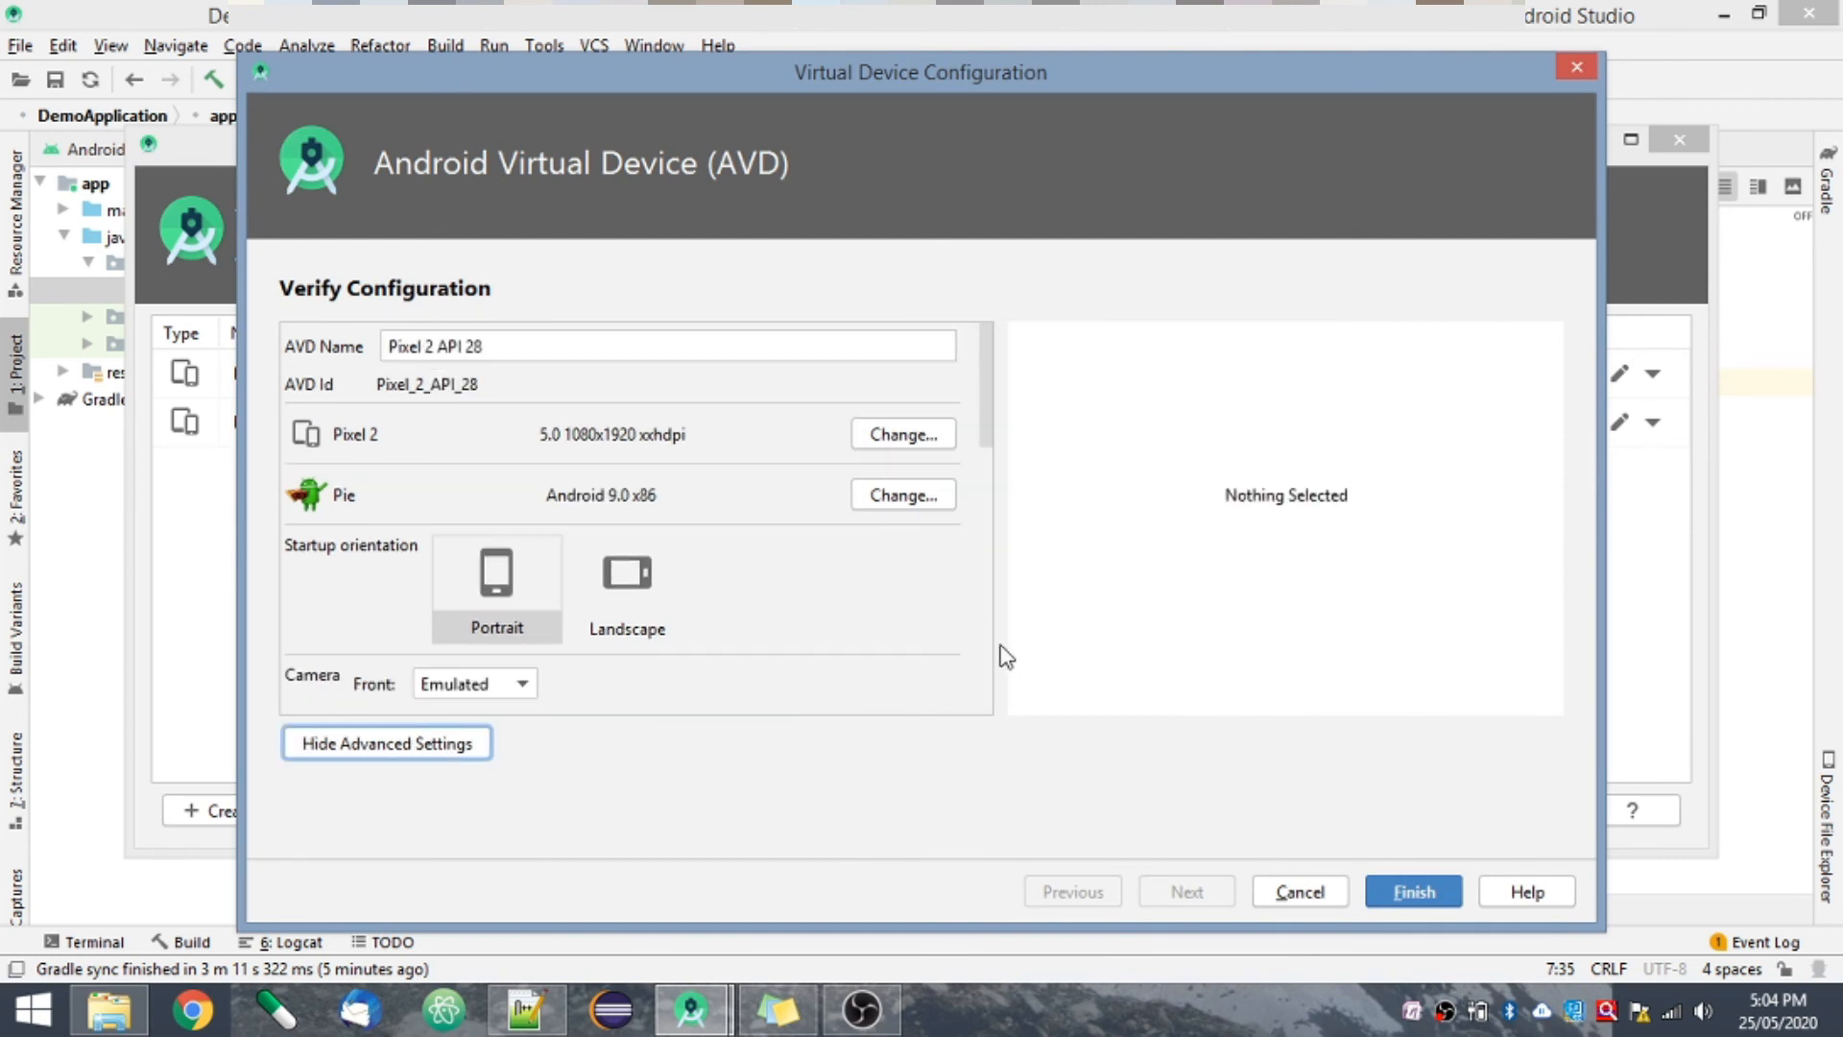
click(987, 646)
click(987, 651)
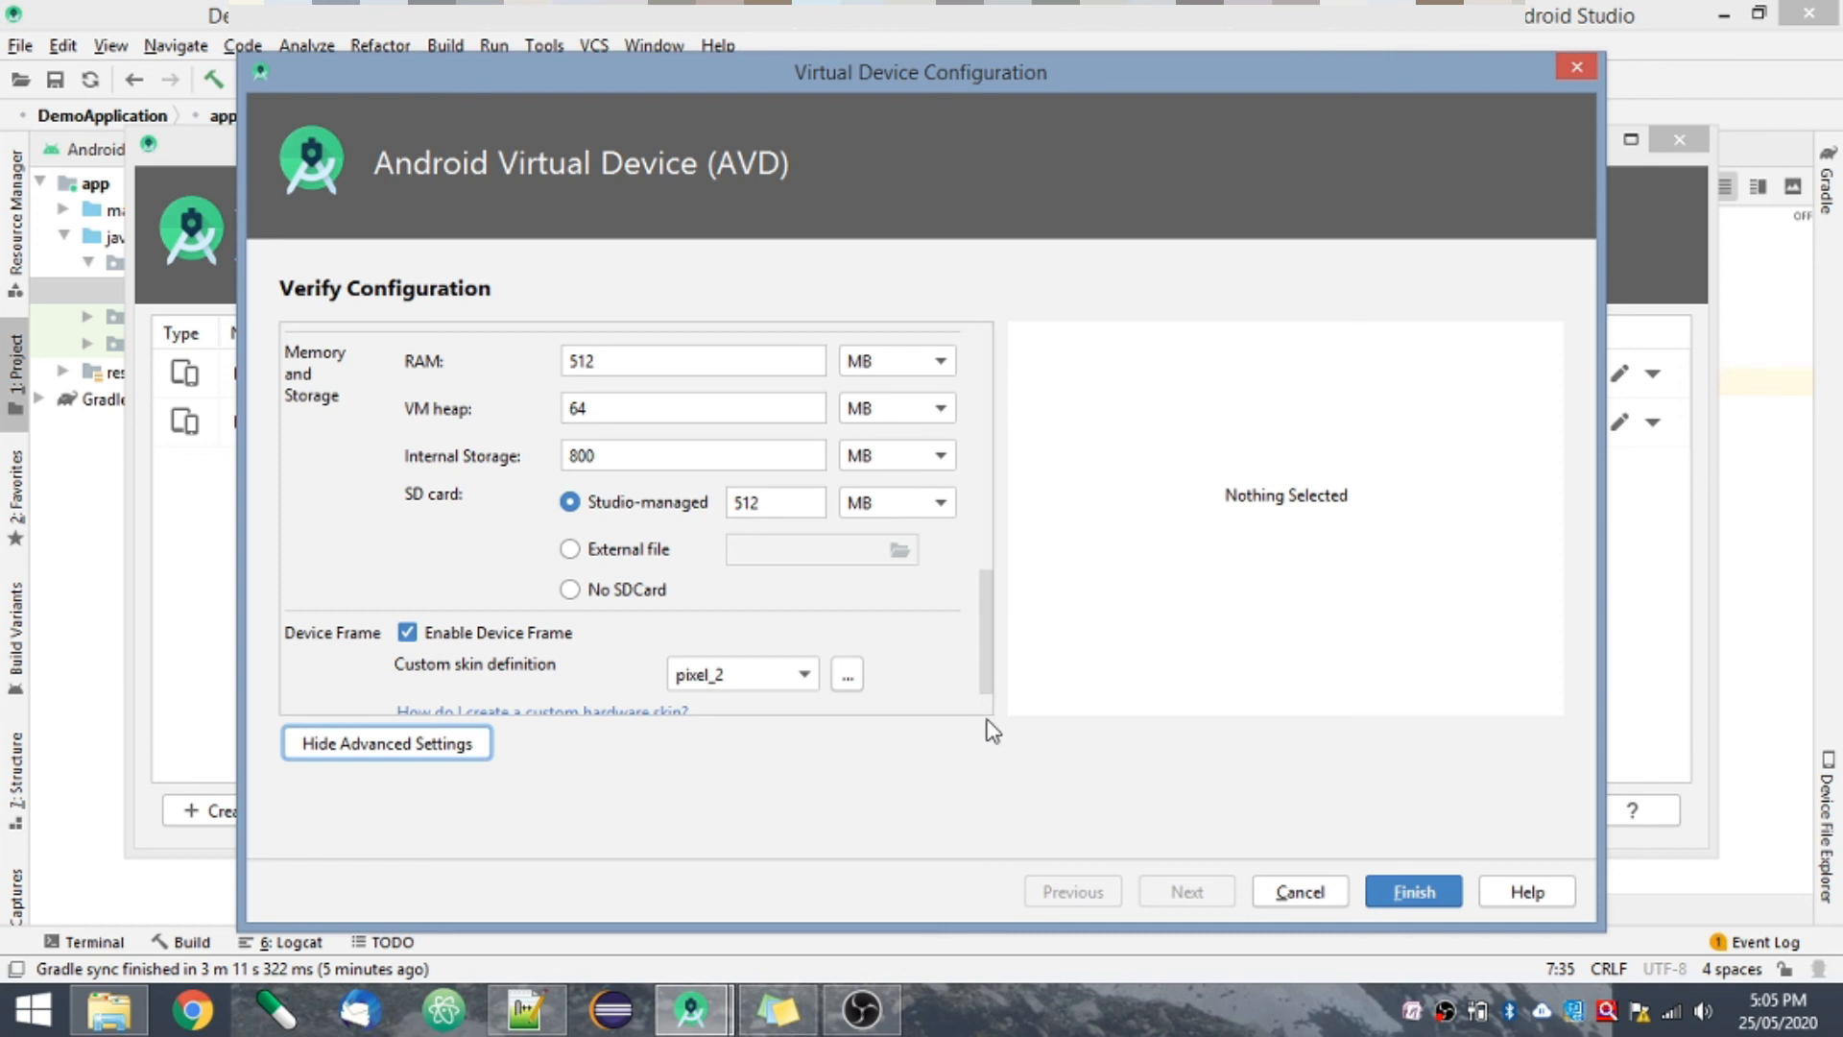
click(989, 348)
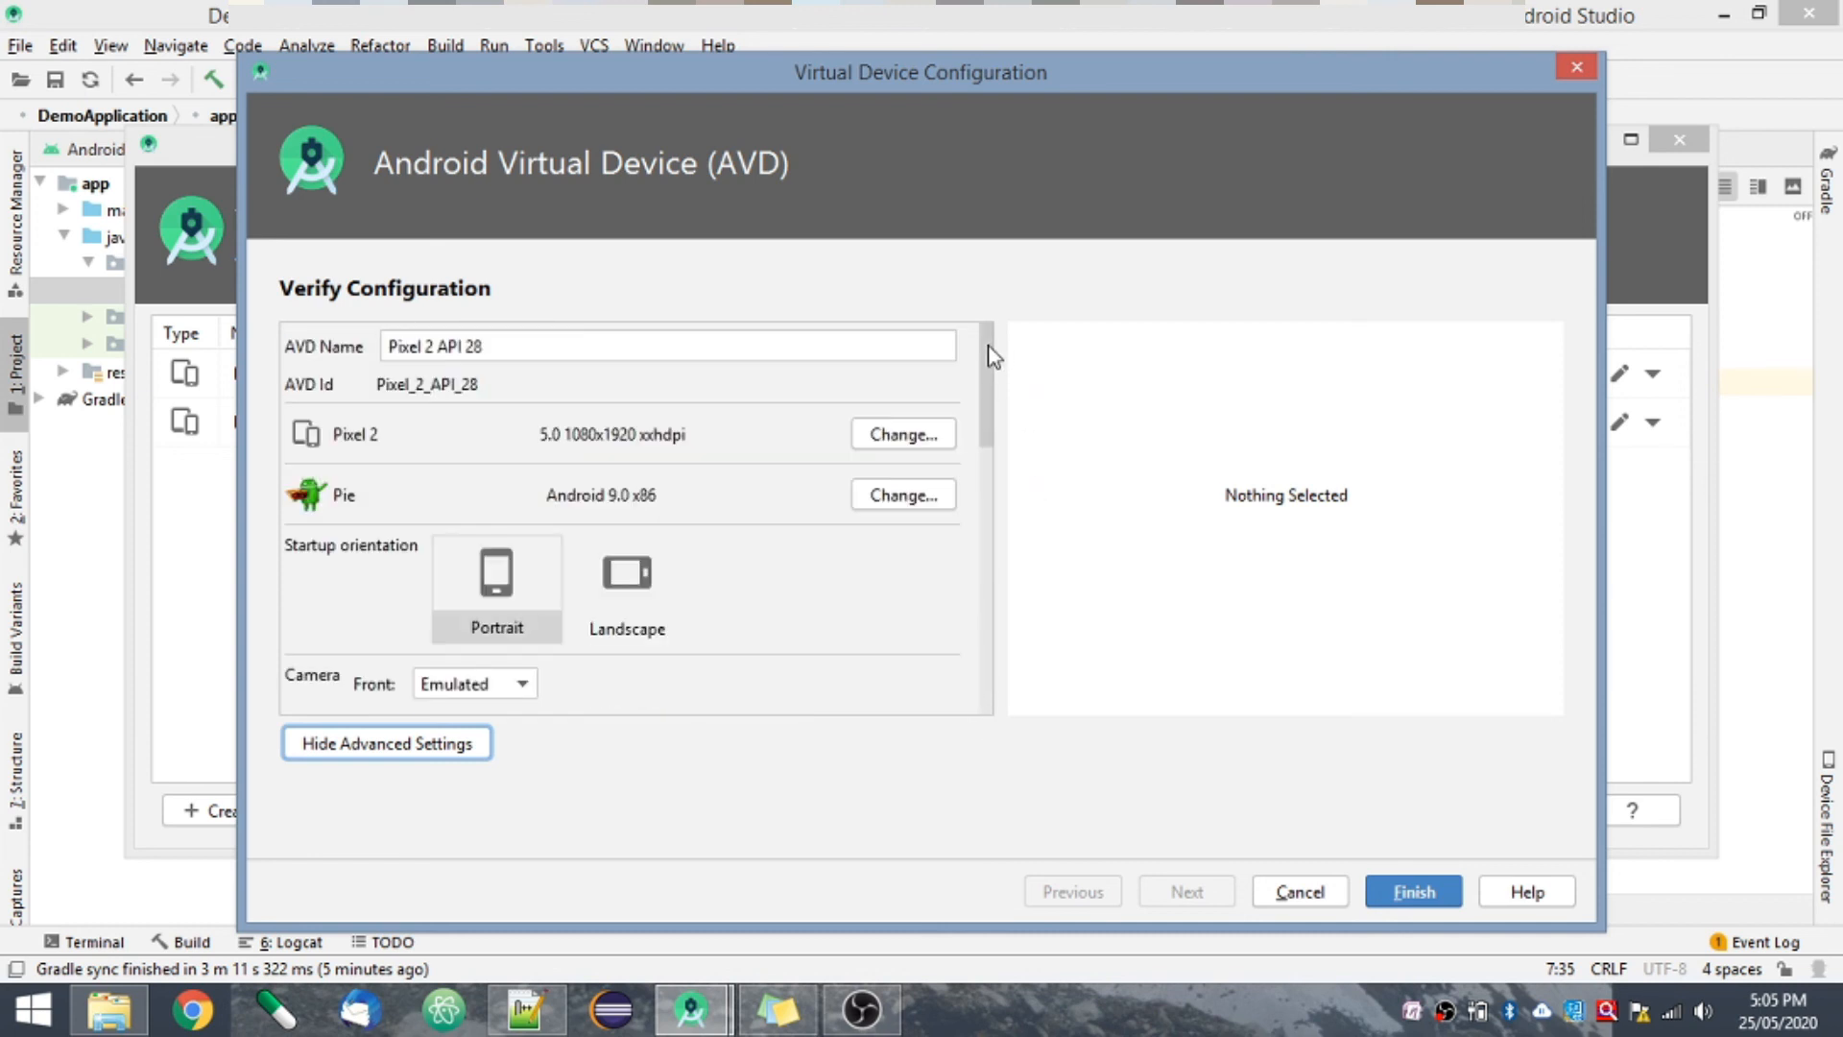
click(1328, 895)
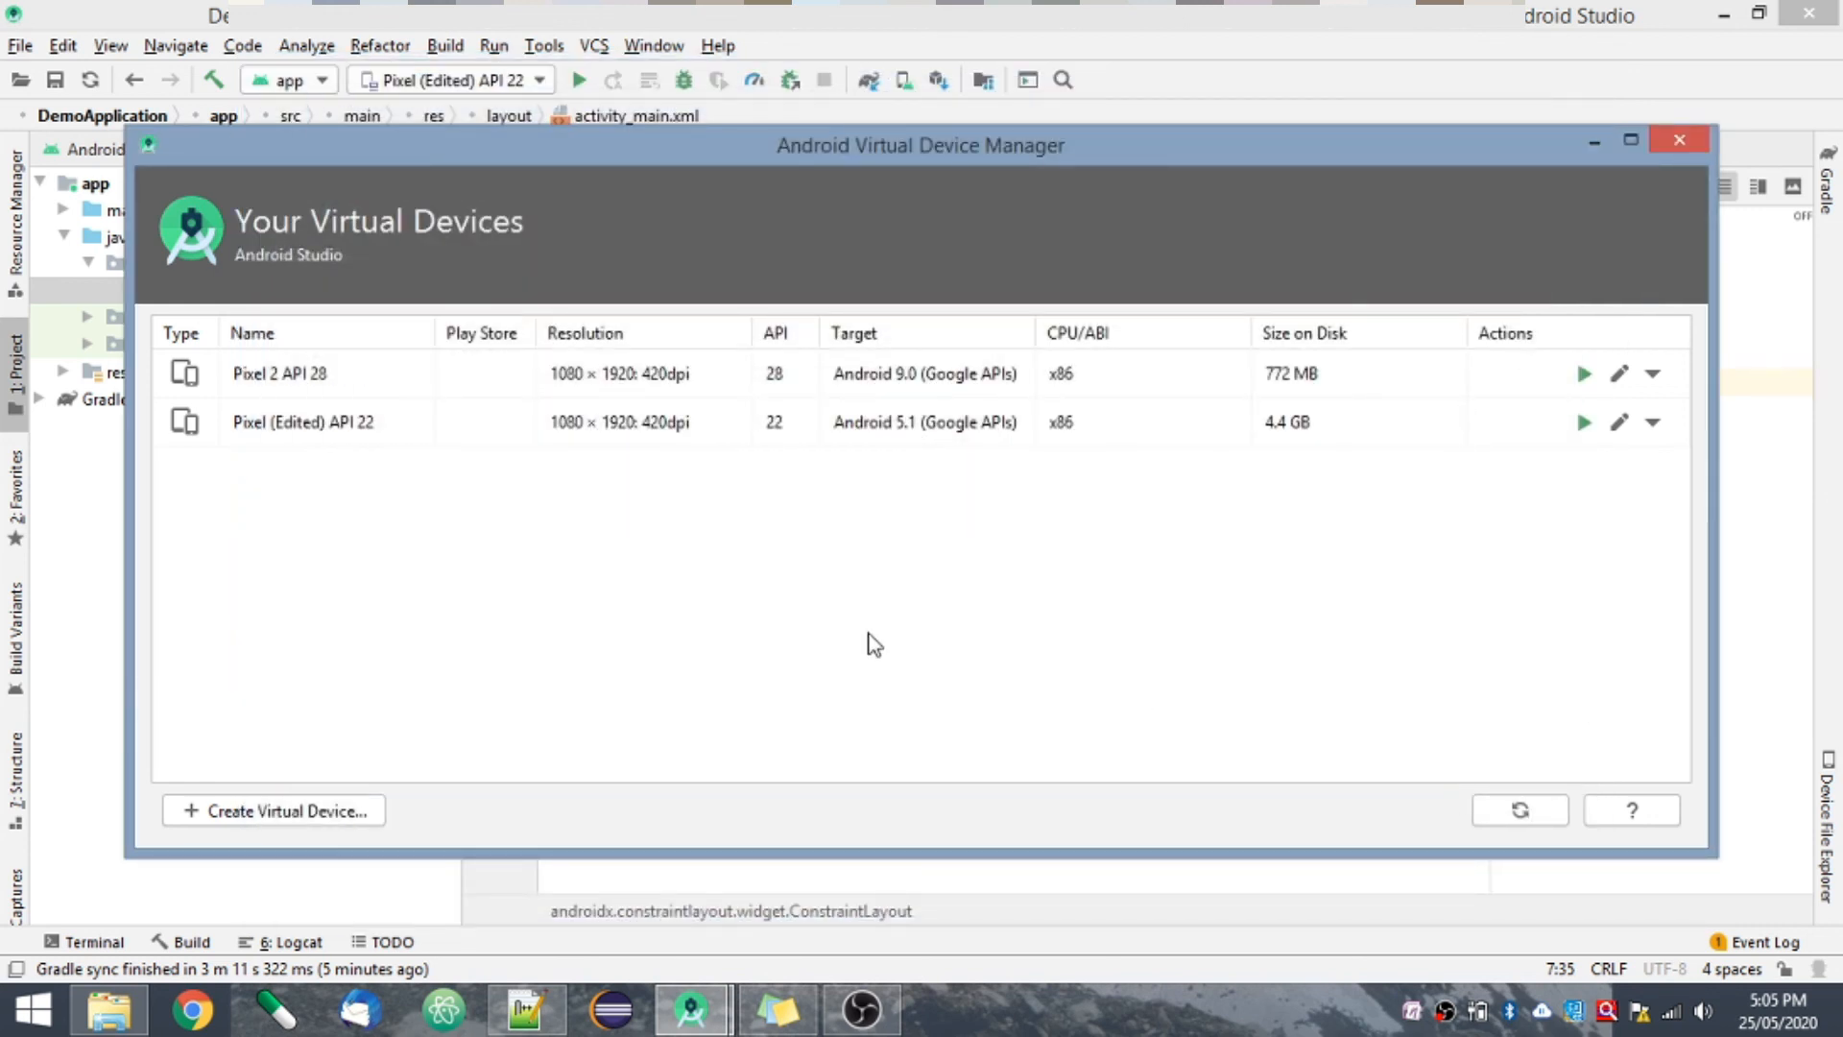
click(1680, 144)
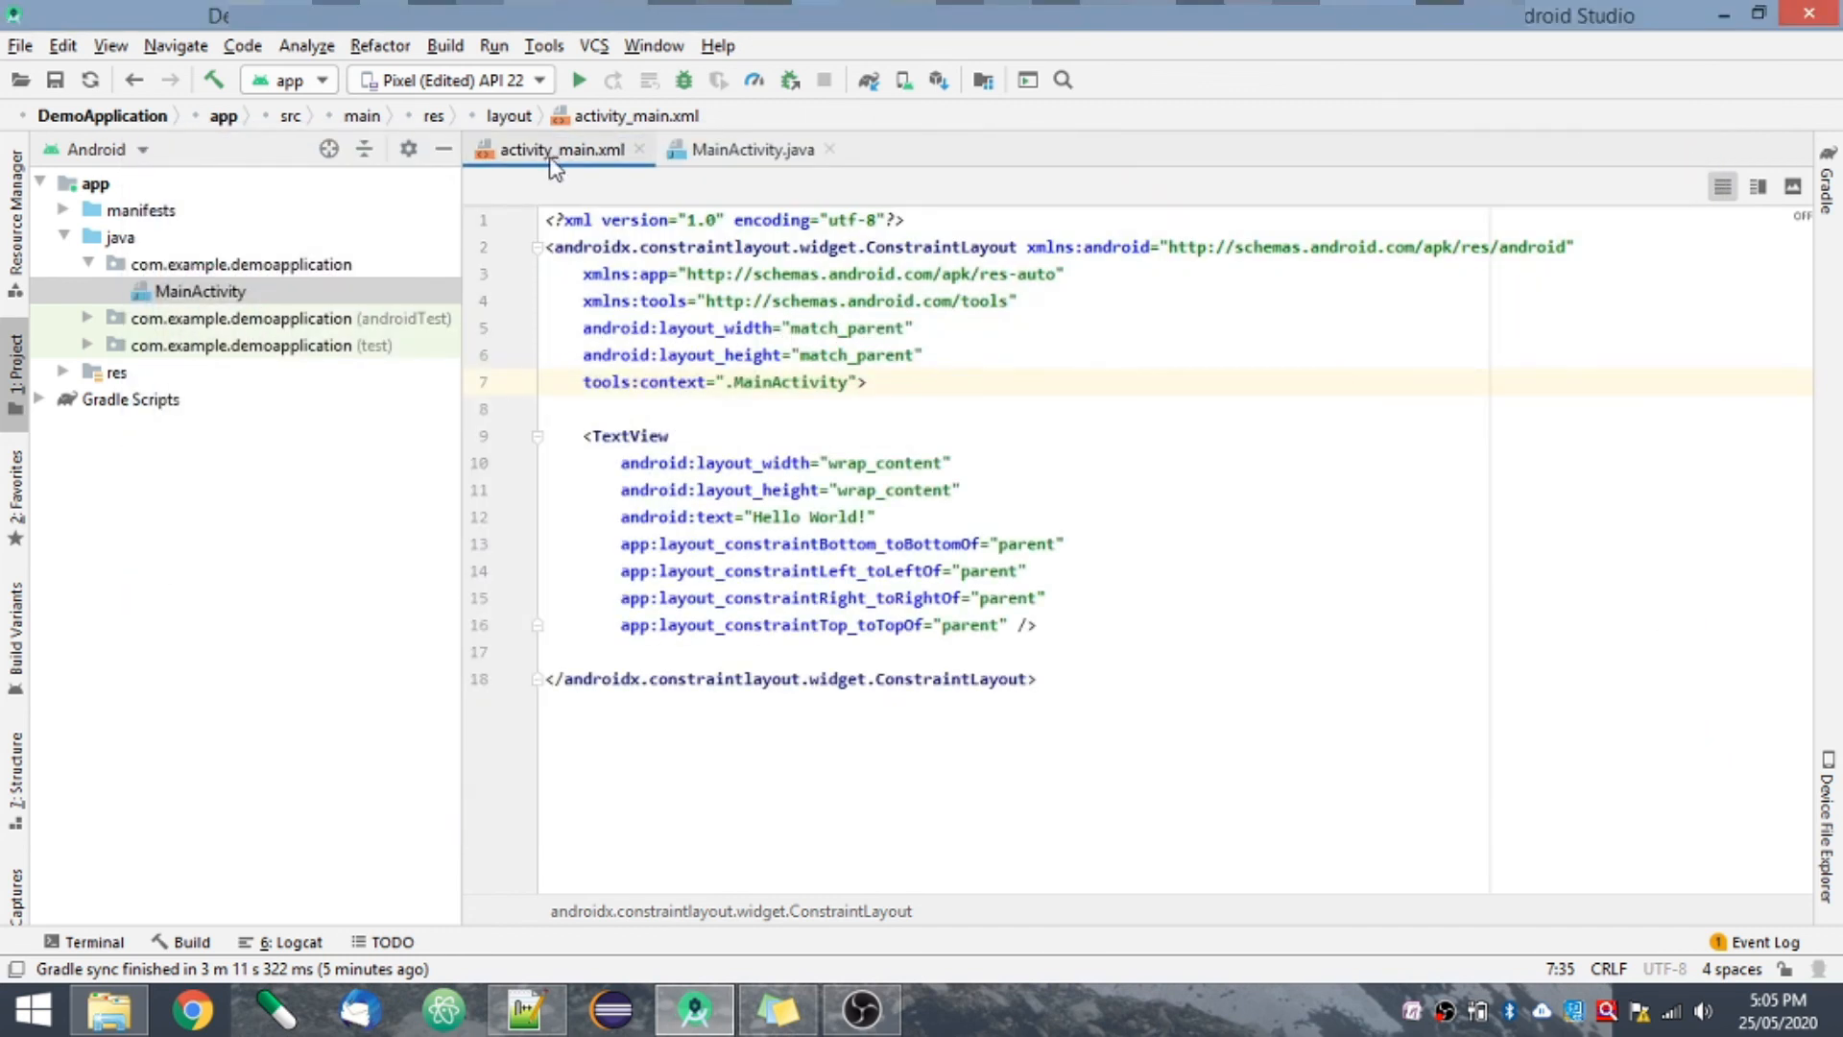